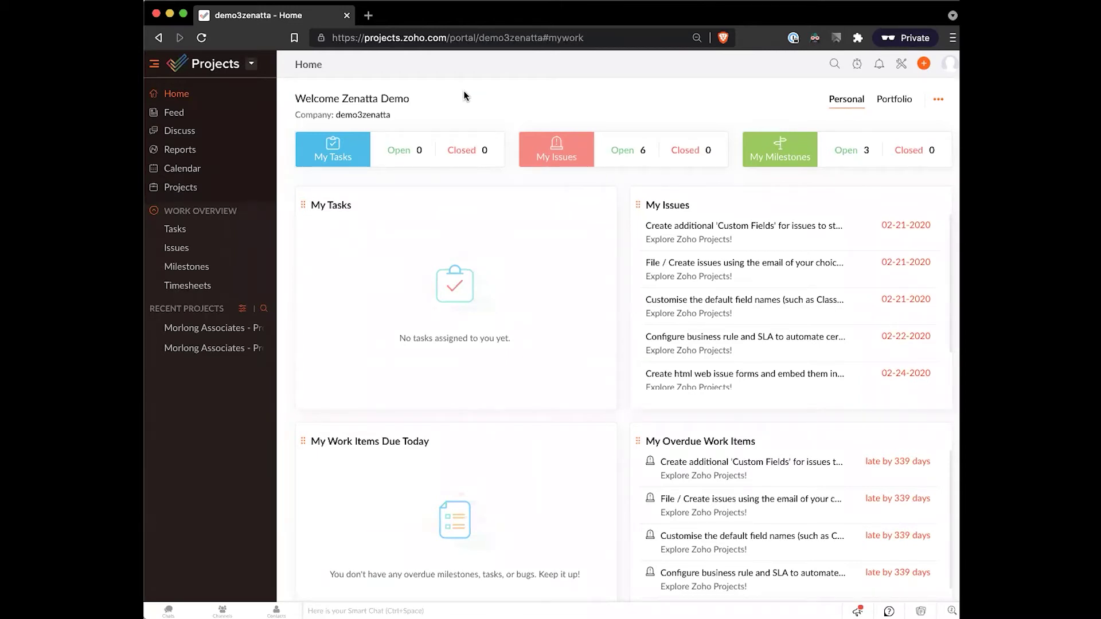
- Switch the Projects list to the Project Templates view, which shows no templates yet
left_click(189, 192)
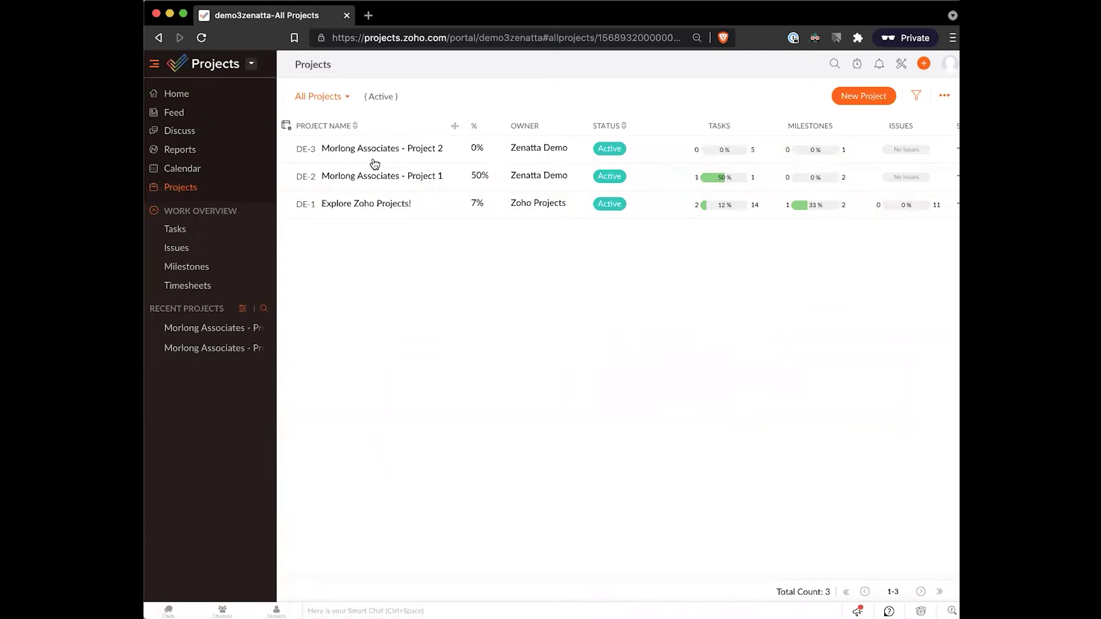
left_click(351, 107)
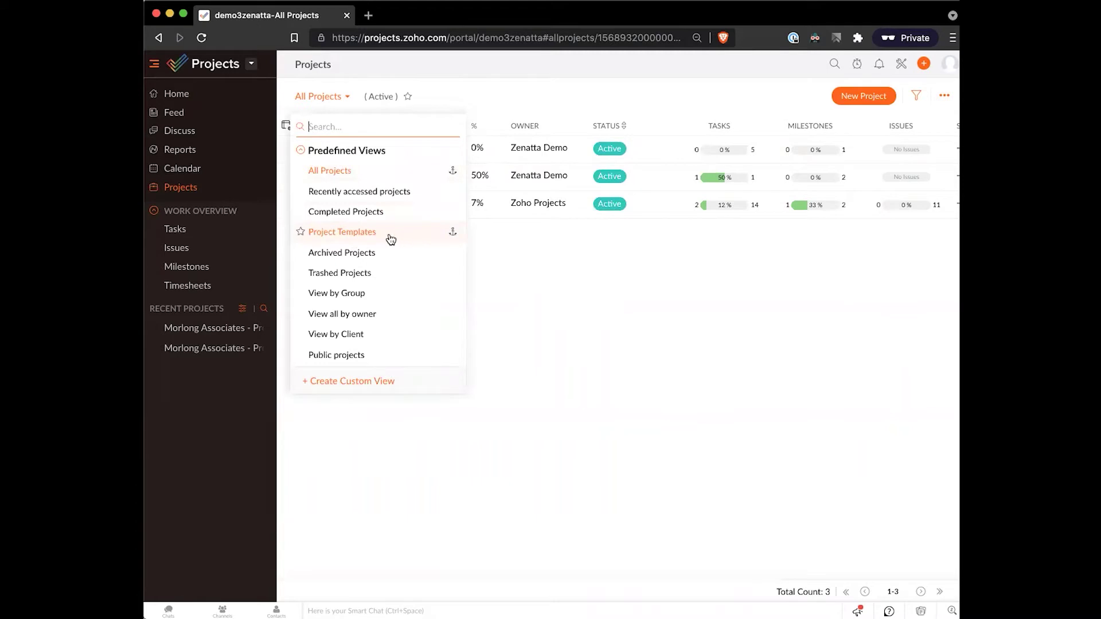
left_click(371, 238)
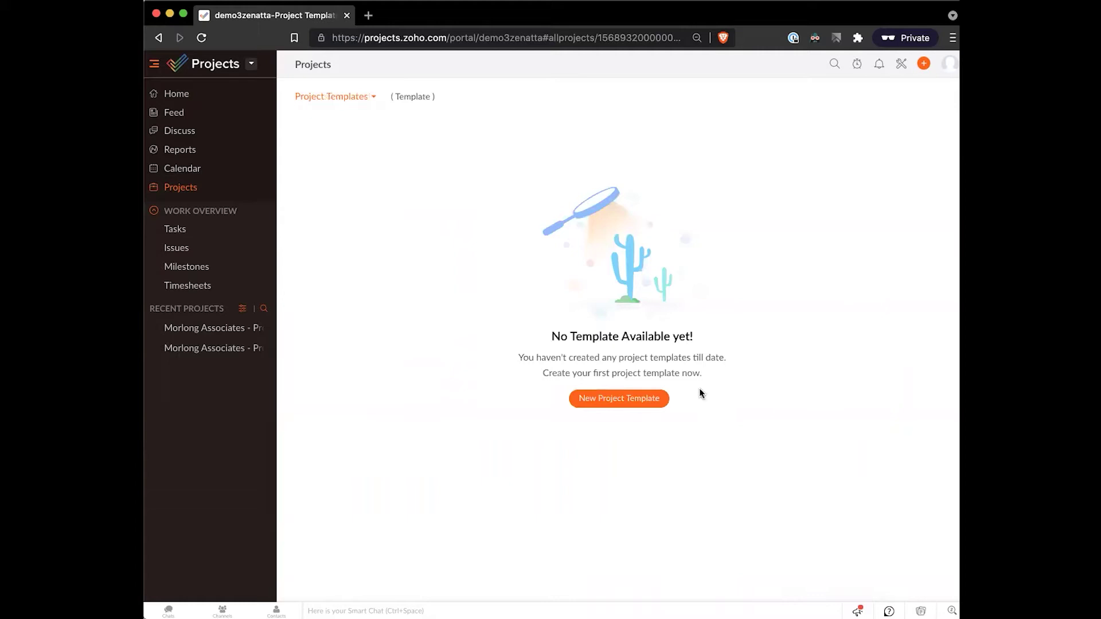
- Add the 'Standard Implementation' template with overview 'This is the baseline tasks necessary to implement our service'
left_click(625, 401)
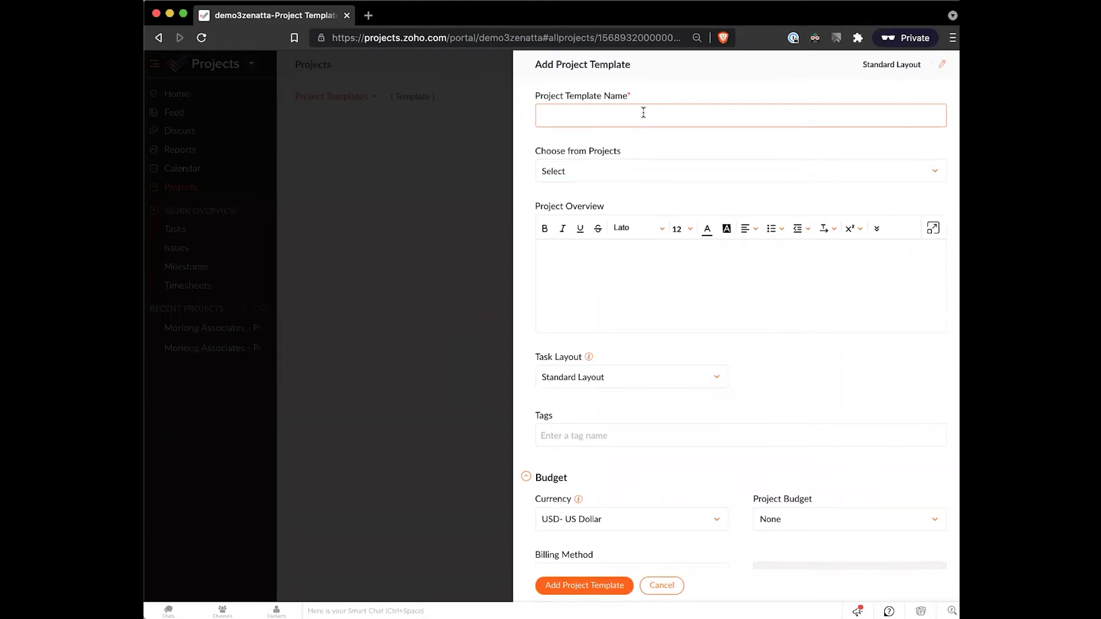
type("Implementation")
left_click(534, 112)
type("Standard")
left_click(636, 301)
type("Th")
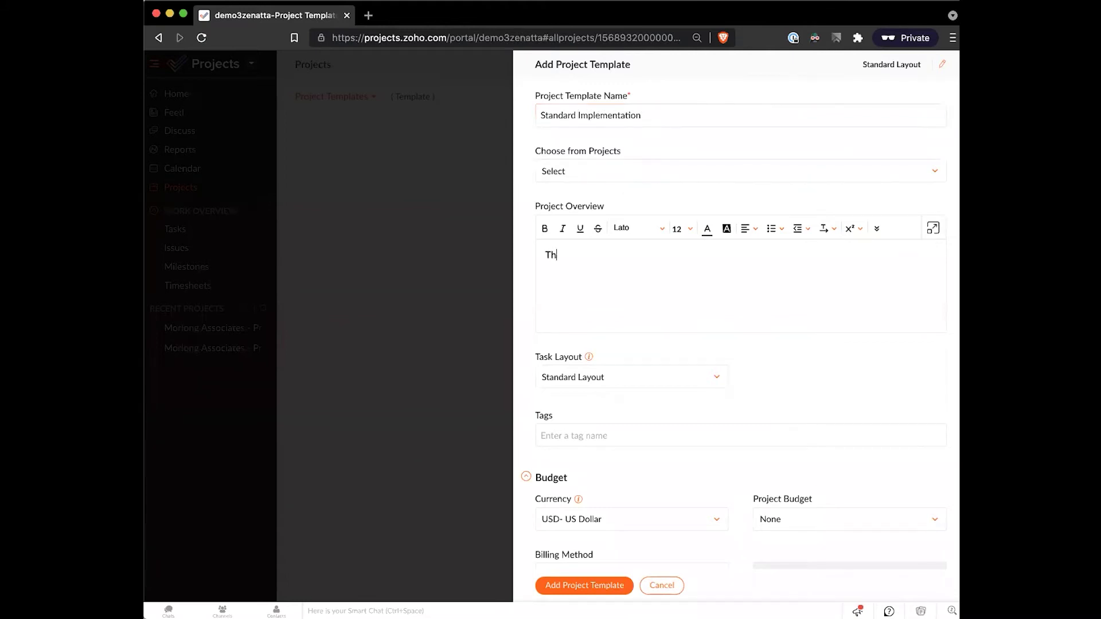
type("is is the baseline tasks necessary to implement ")
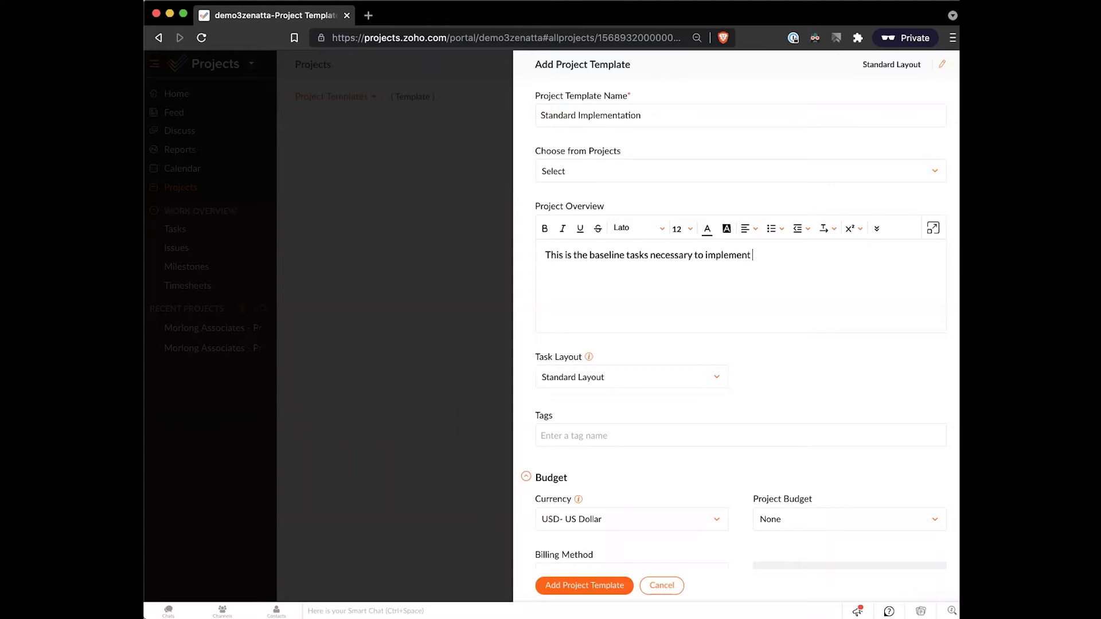
type("our service")
scroll(720, 402, "down", 1)
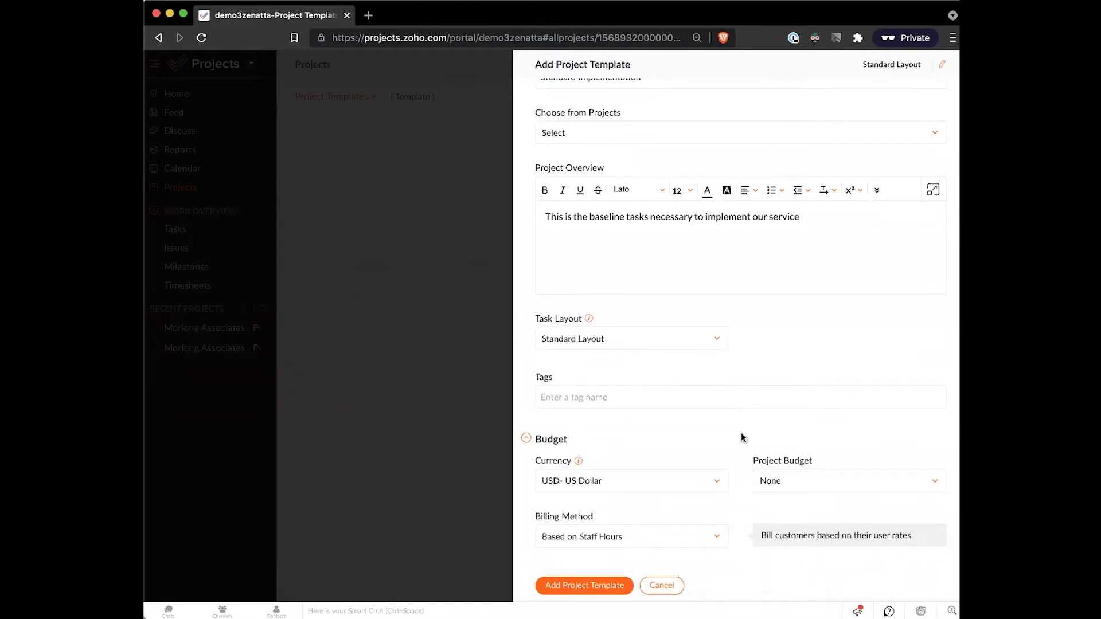
scroll(742, 432, "up", 1)
scroll(741, 433, "down", 1)
scroll(659, 352, "up", 1)
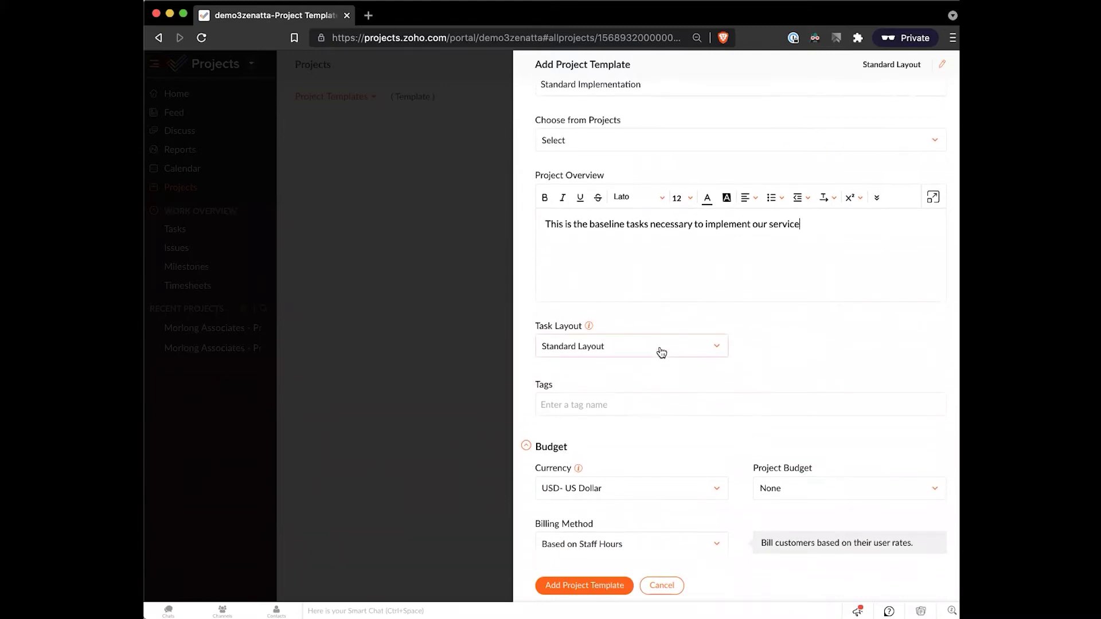
left_click(605, 586)
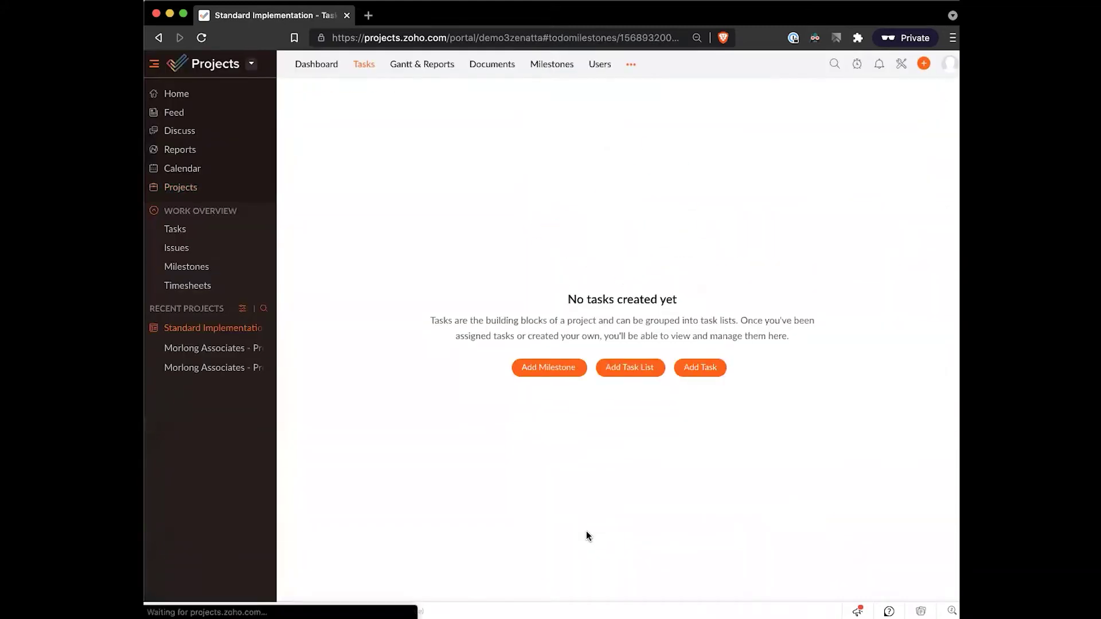
left_click(317, 65)
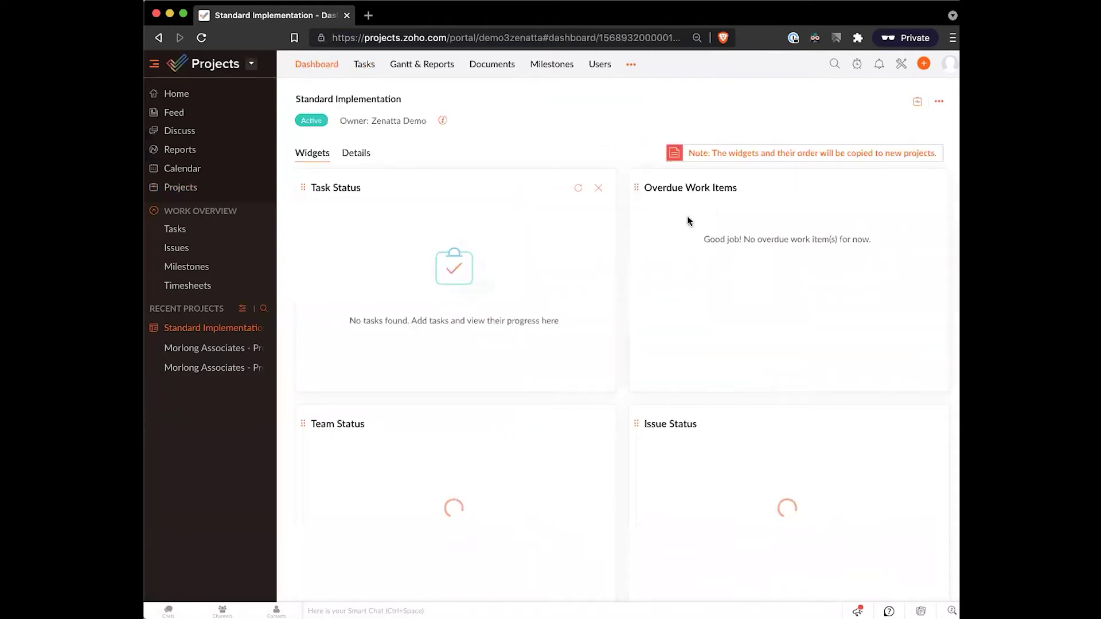
left_click(359, 68)
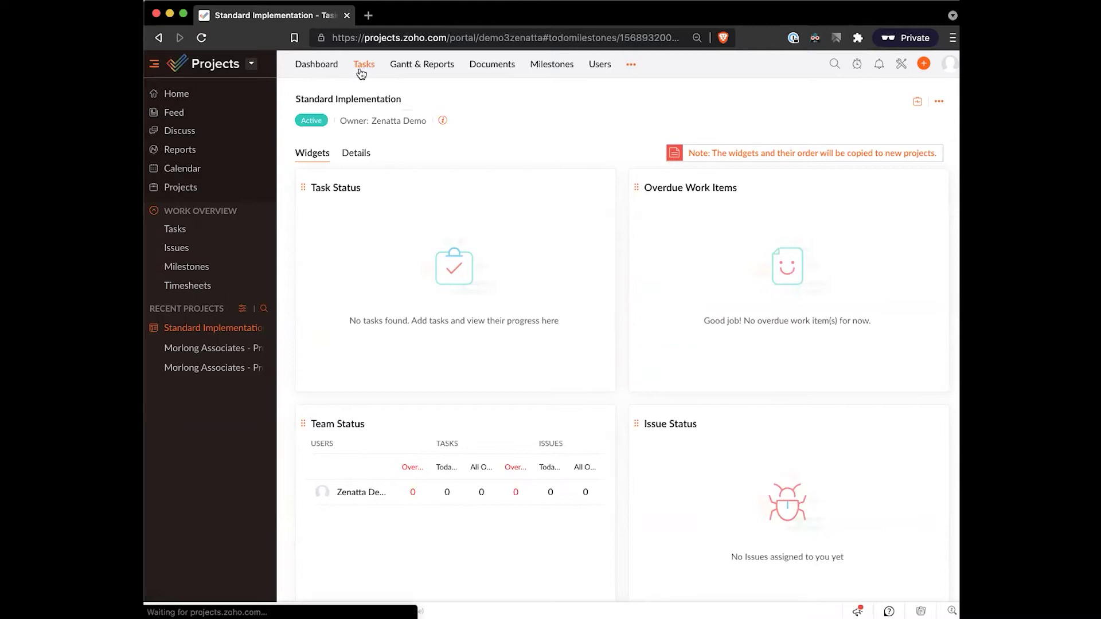
left_click(236, 350)
left_click(315, 65)
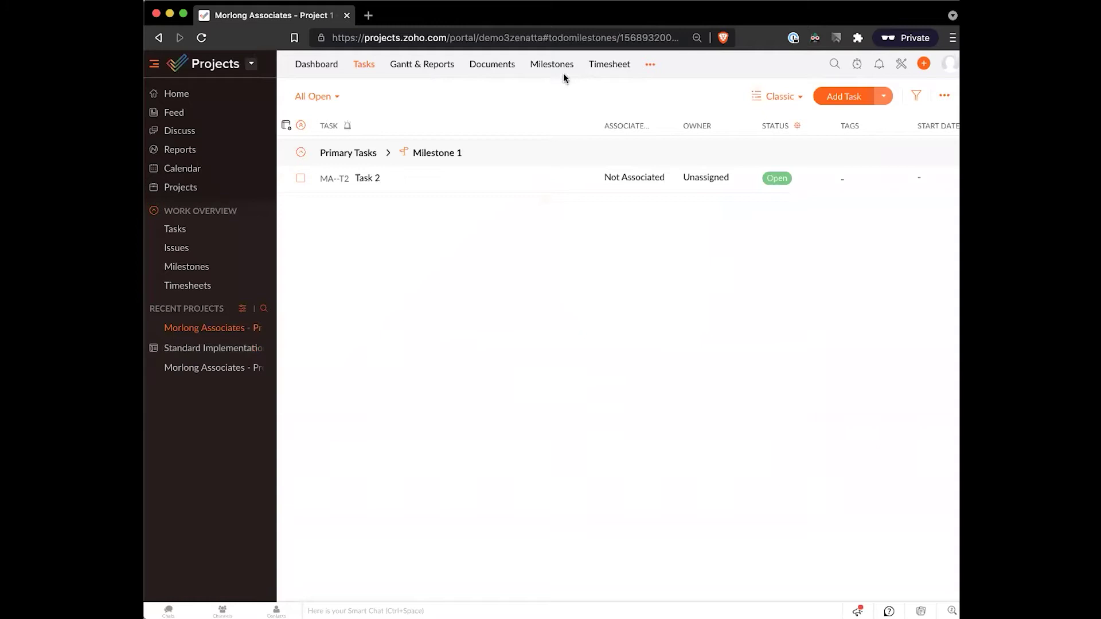
left_click(222, 348)
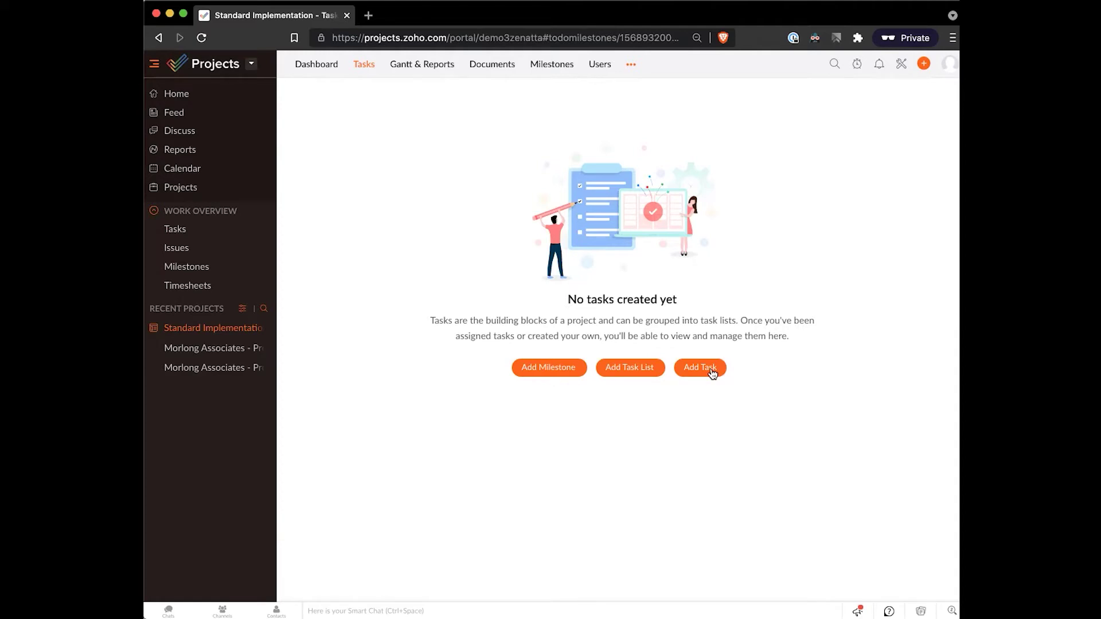
- Add the Deep Discovery milestone starting after 0 days with a 14-day duration
left_click(528, 373)
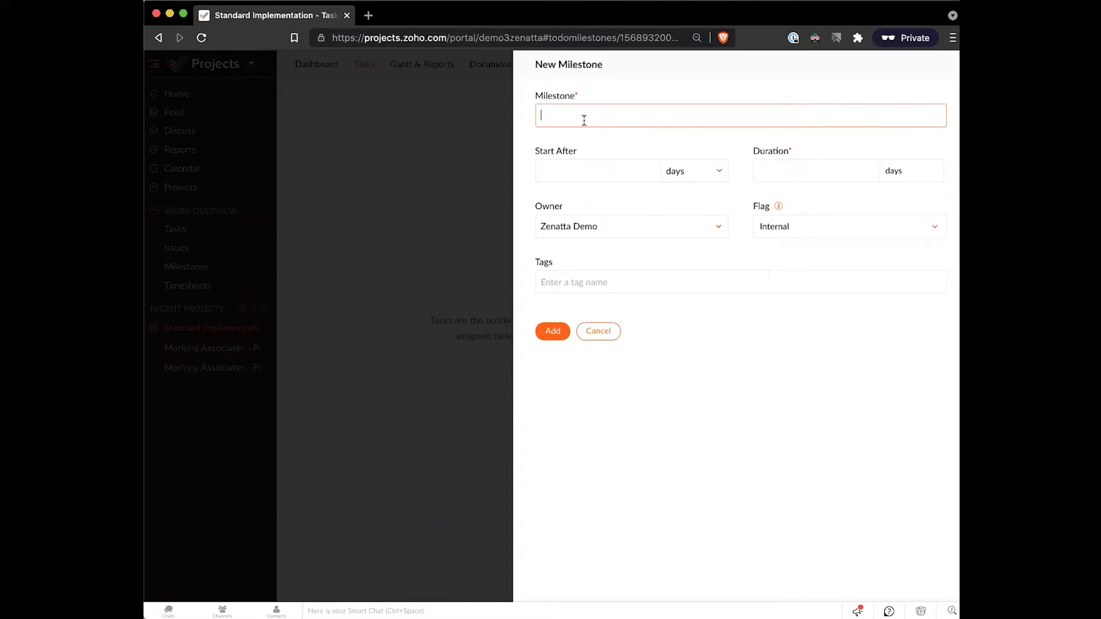
type("Discovery")
left_click(537, 115)
type("Deep")
key("Tab")
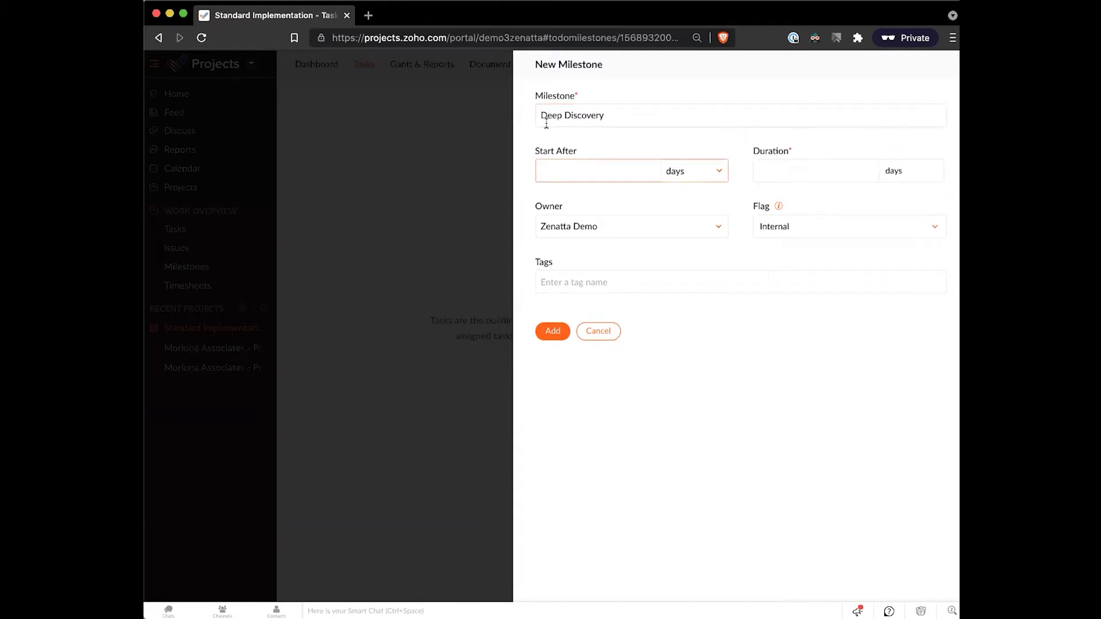
type("0")
left_click(657, 150)
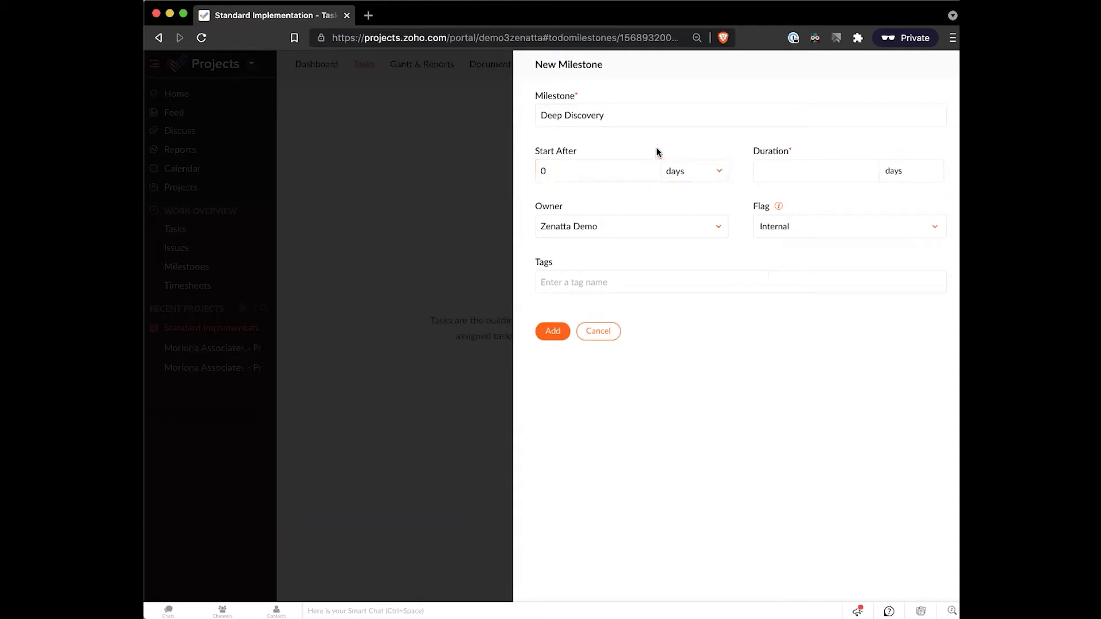
left_click(750, 166)
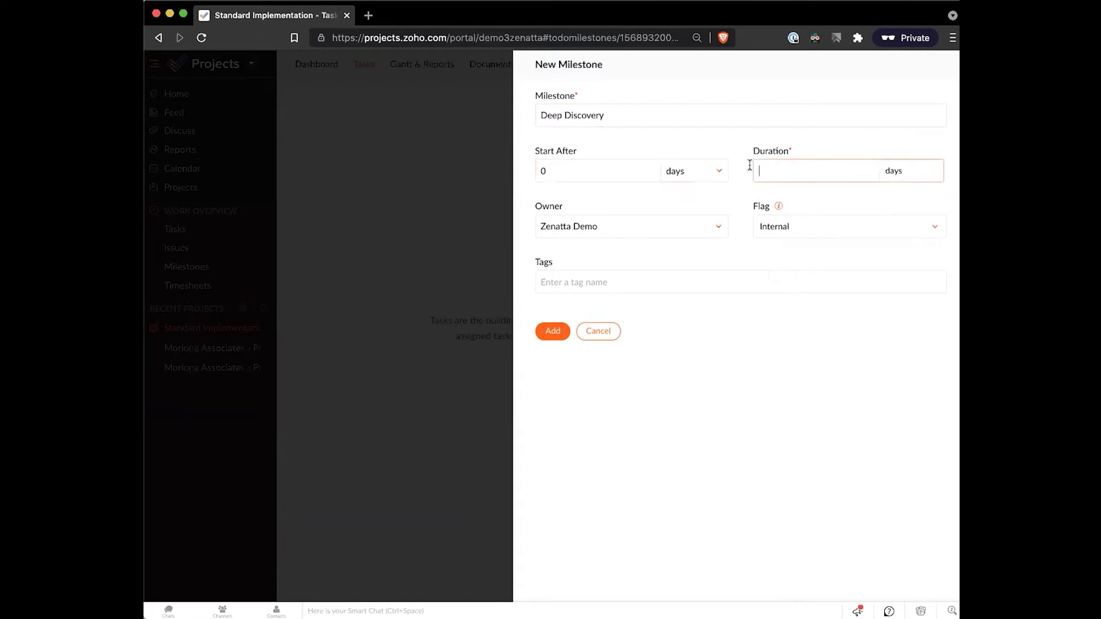
type("14")
left_click(830, 146)
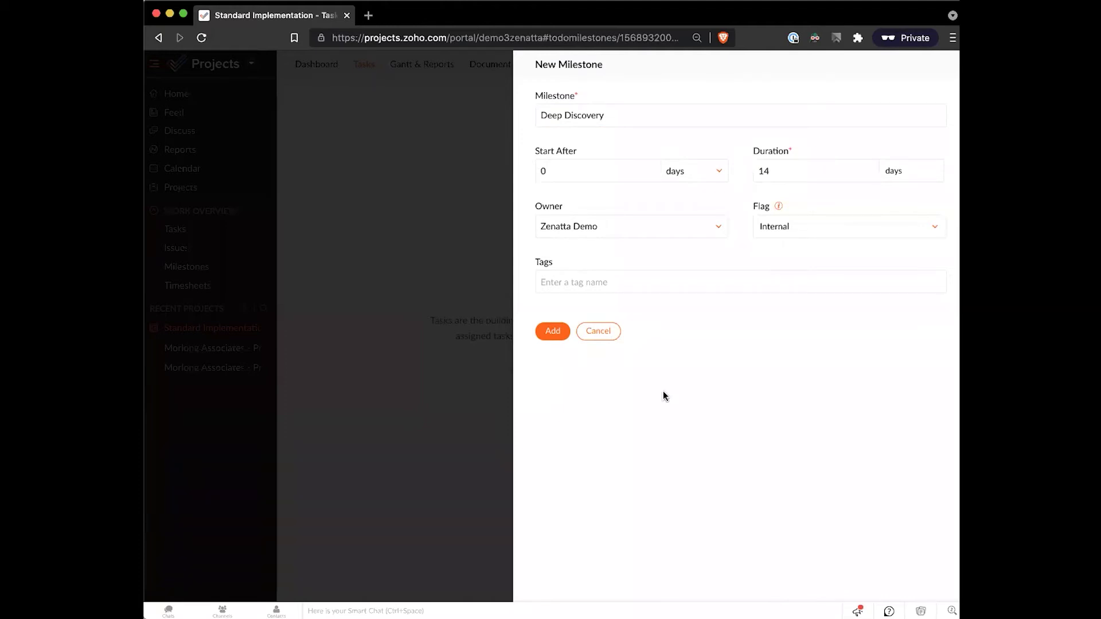
left_click(551, 331)
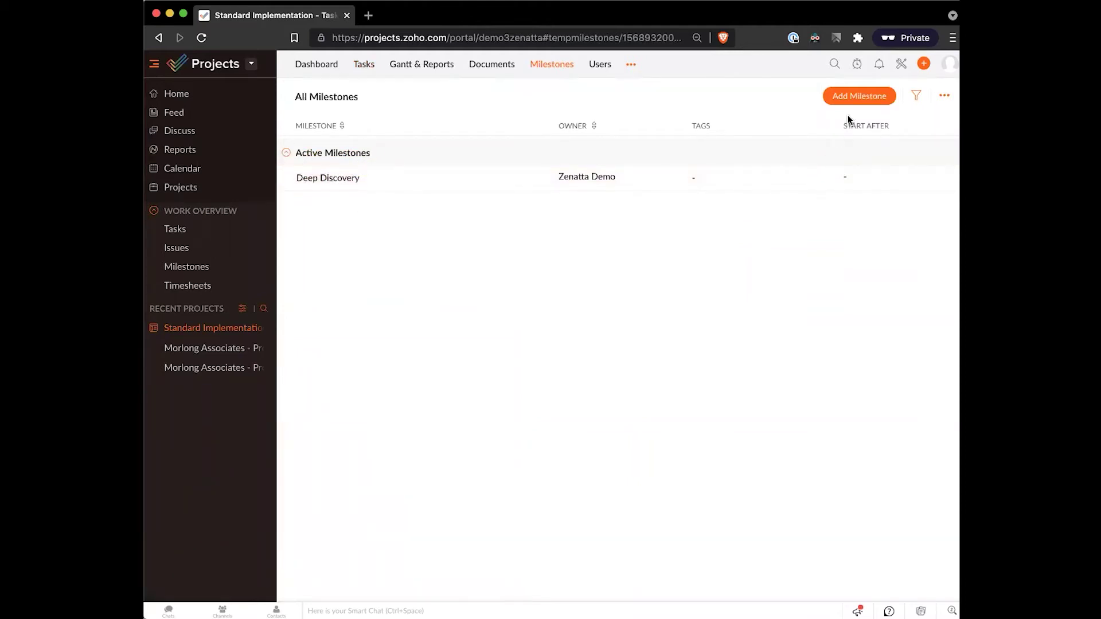
- Add the Development milestone starting after 14 days with a 30-day duration
left_click(860, 97)
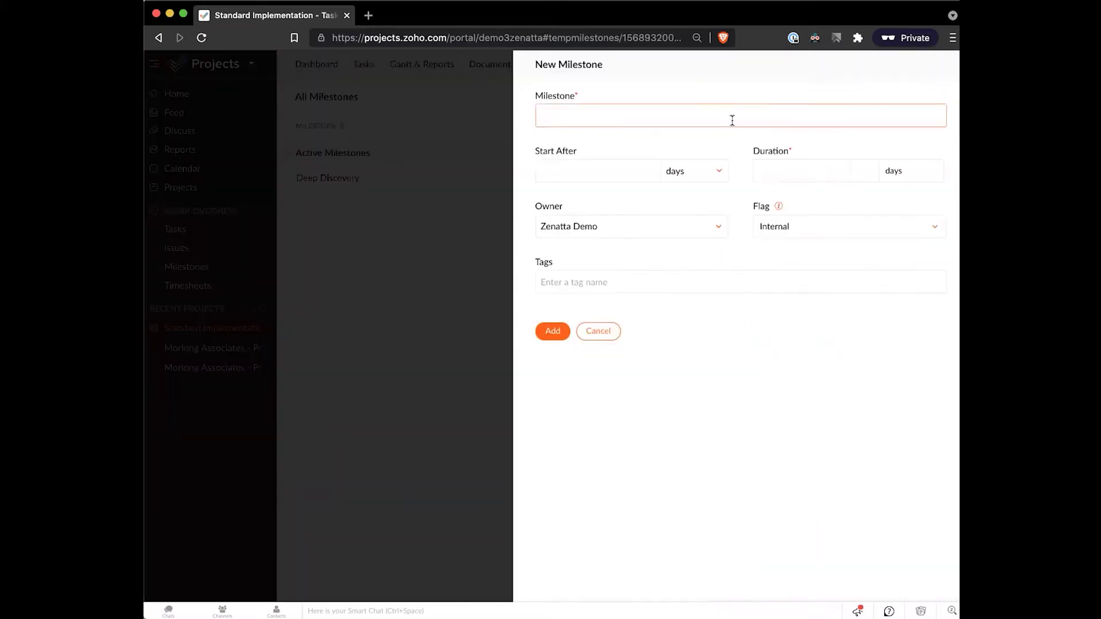
type("Development")
left_click(640, 169)
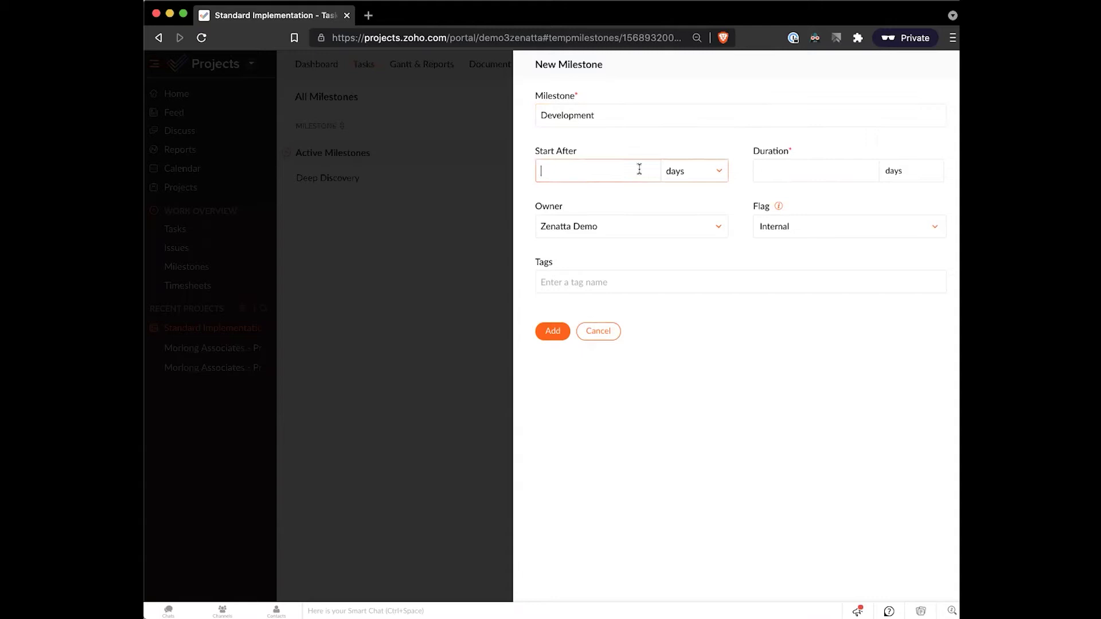
type("14")
left_click(768, 168)
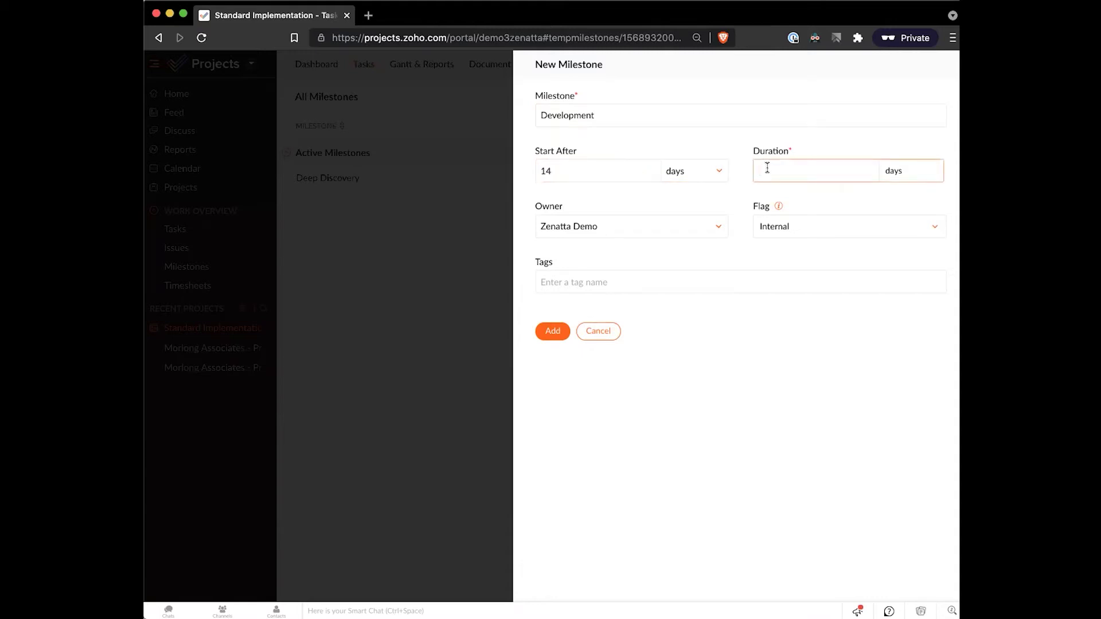
type("30")
left_click(570, 366)
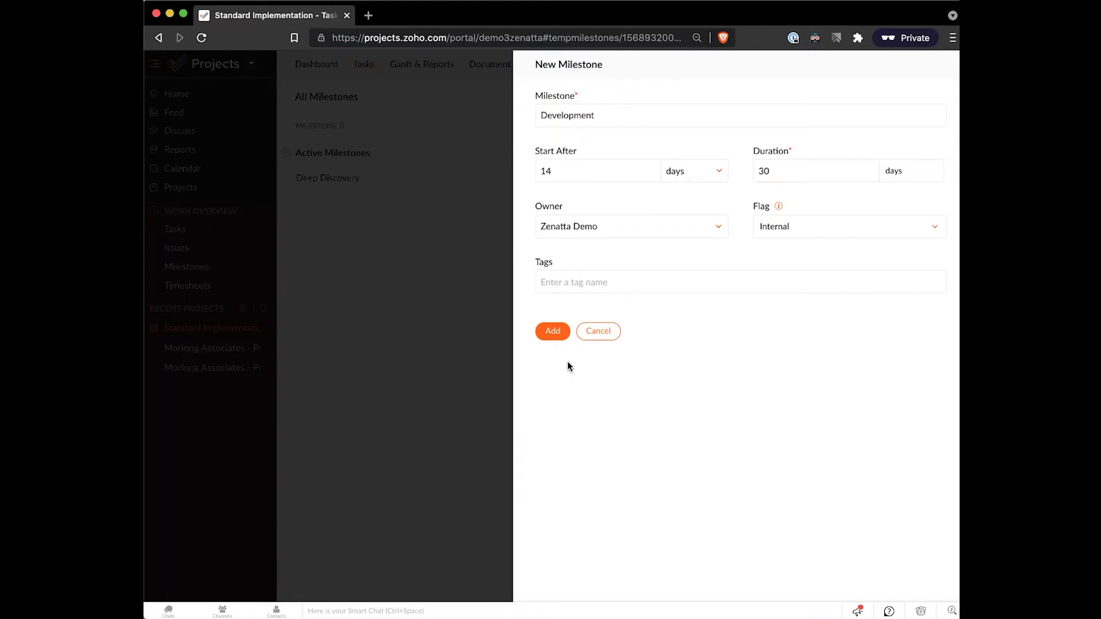
left_click(553, 336)
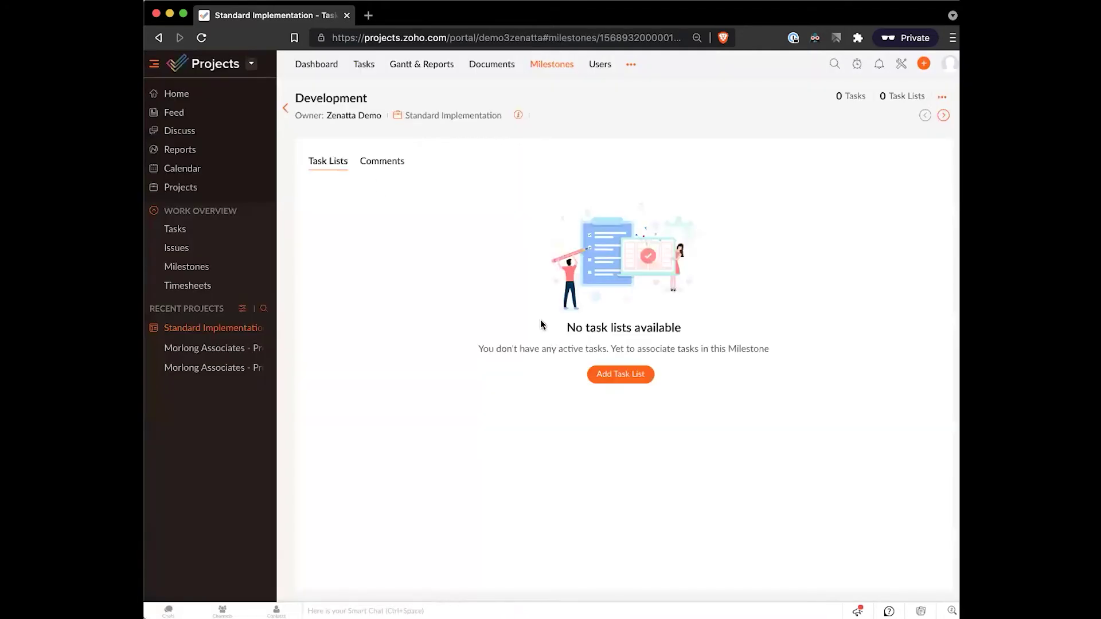
left_click(287, 110)
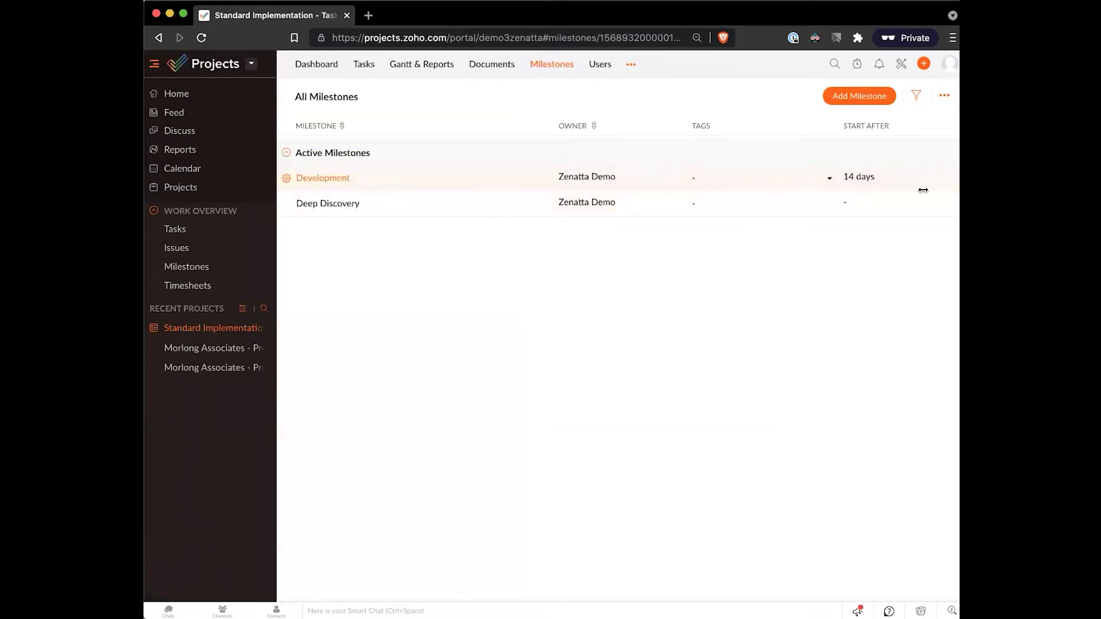
- Reorder the milestones so Deep Discovery is listed before Development, and save the order
left_click(944, 96)
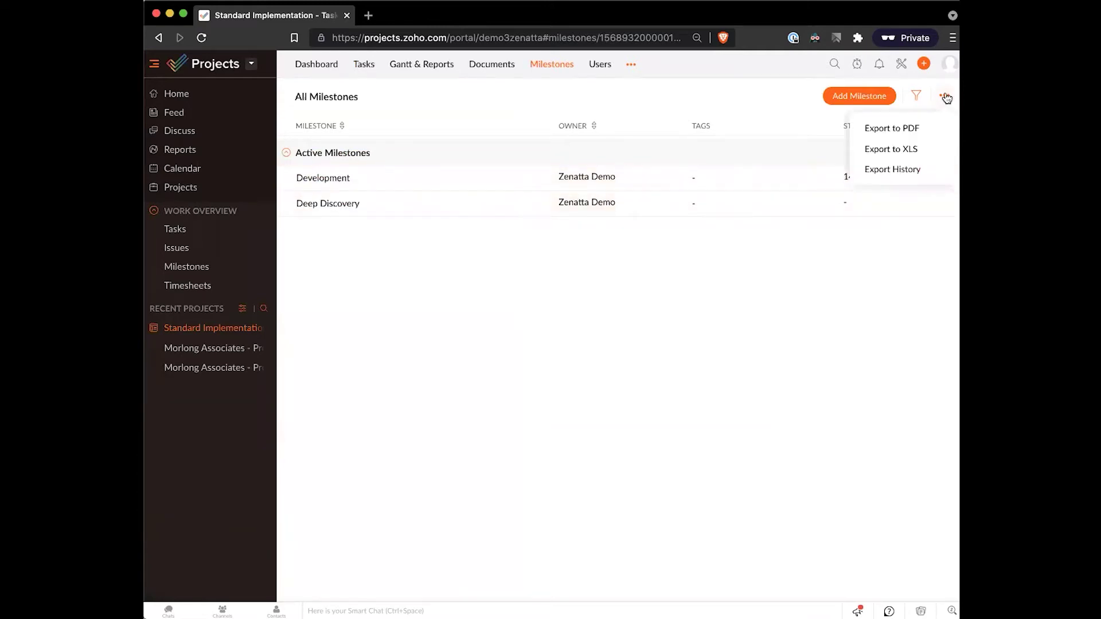
left_click(289, 179)
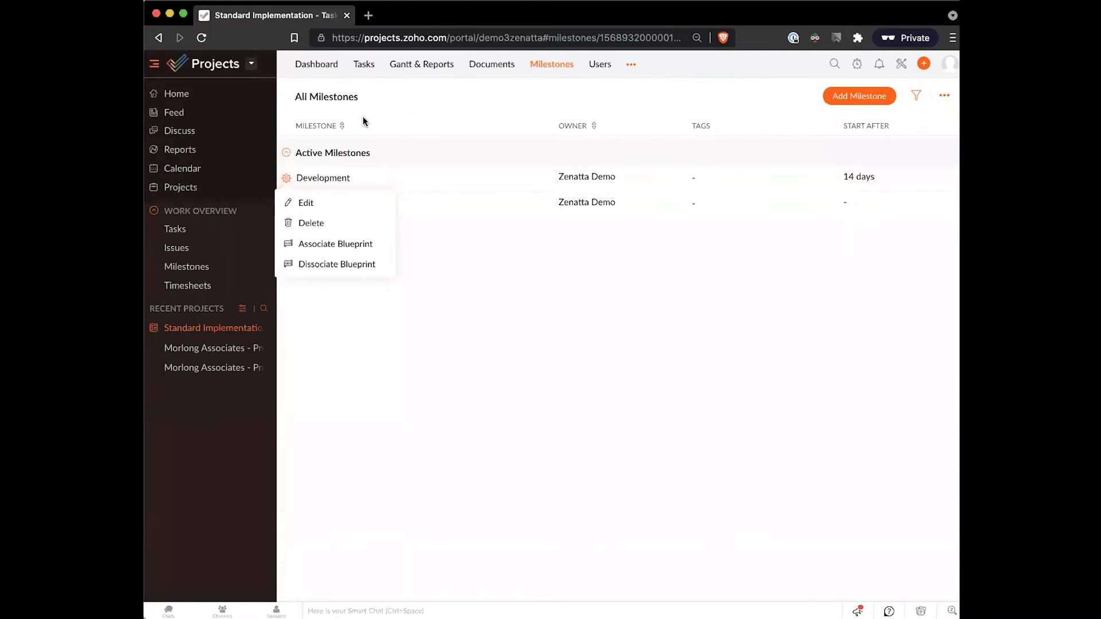
left_click(290, 151)
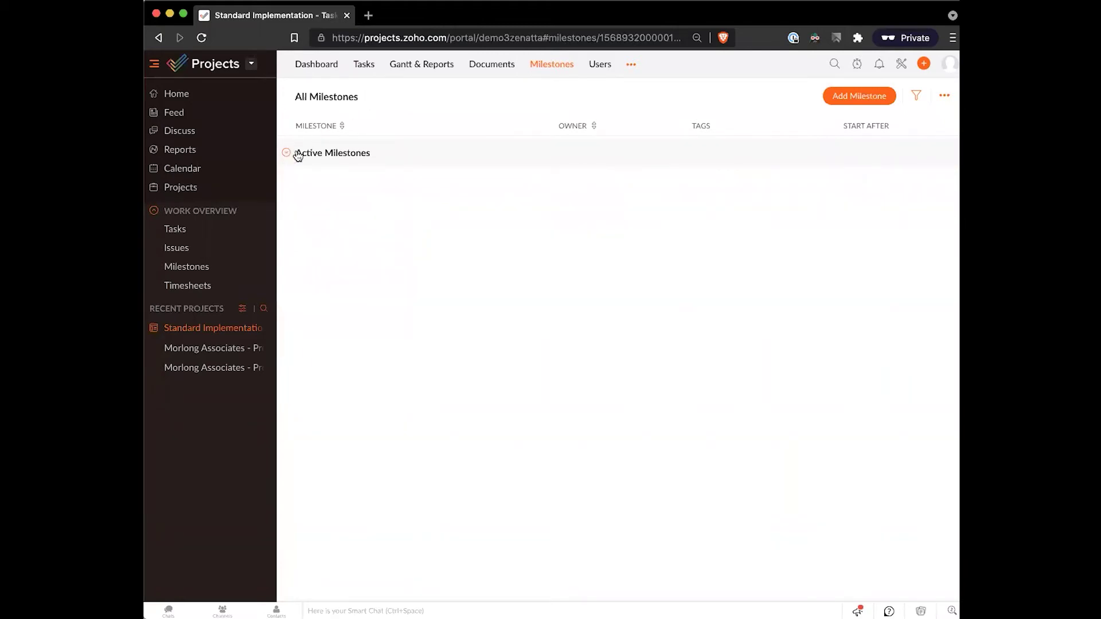
left_click(298, 155)
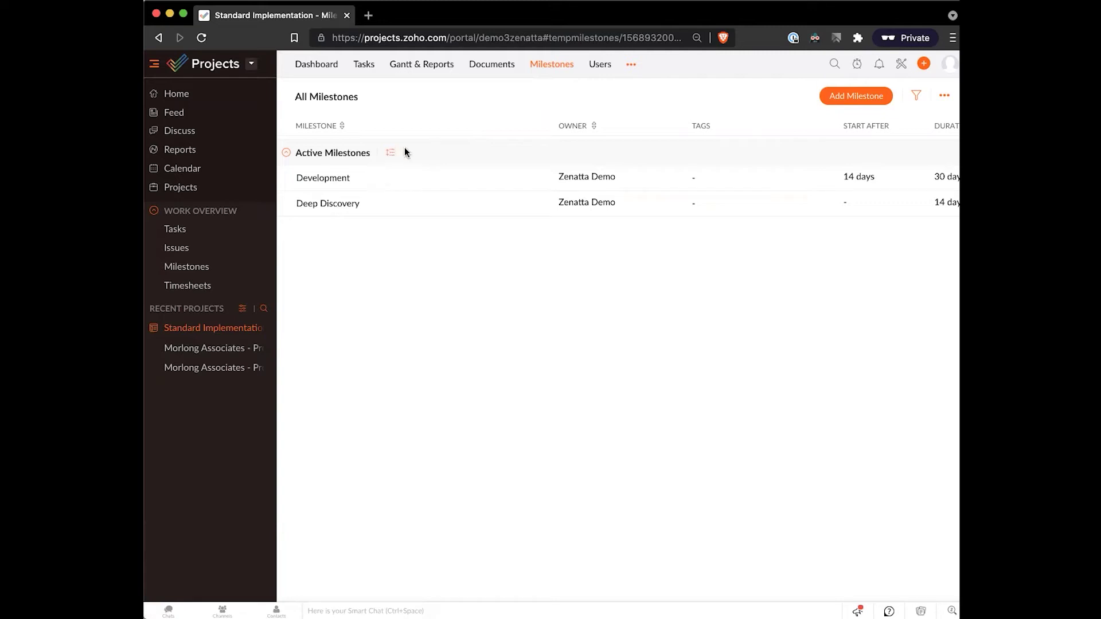
left_click(391, 155)
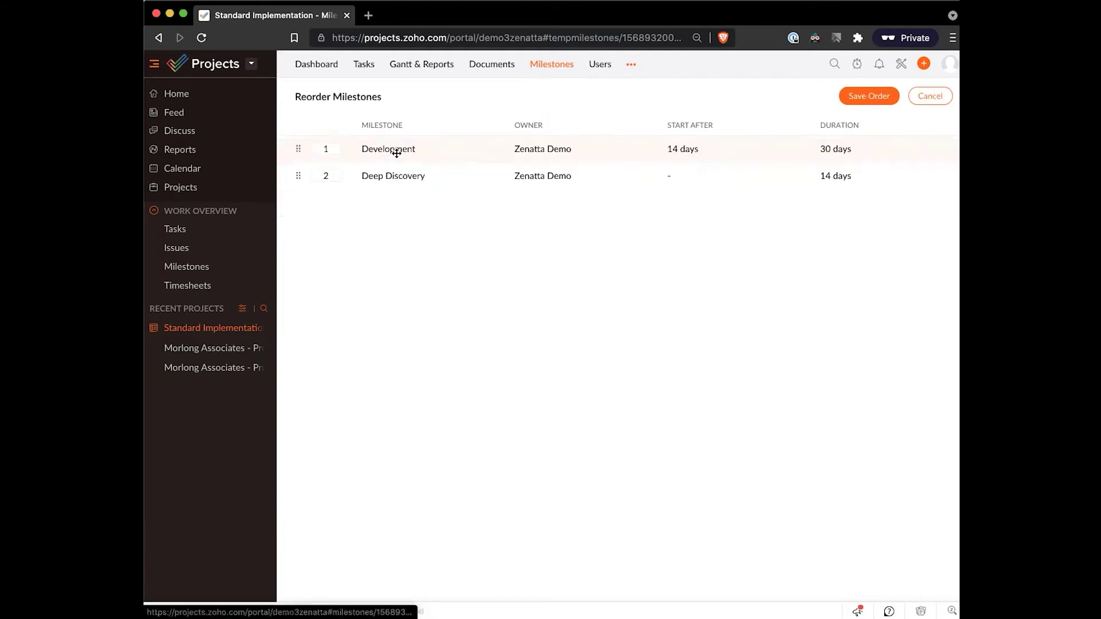
left_click_drag(370, 175, 380, 143)
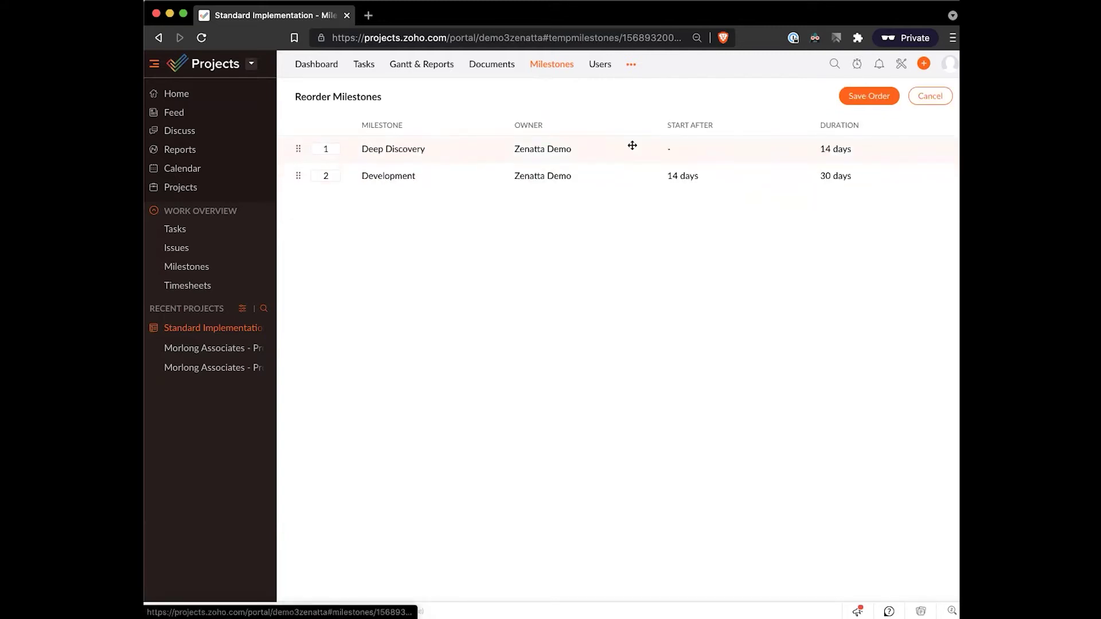
left_click(860, 93)
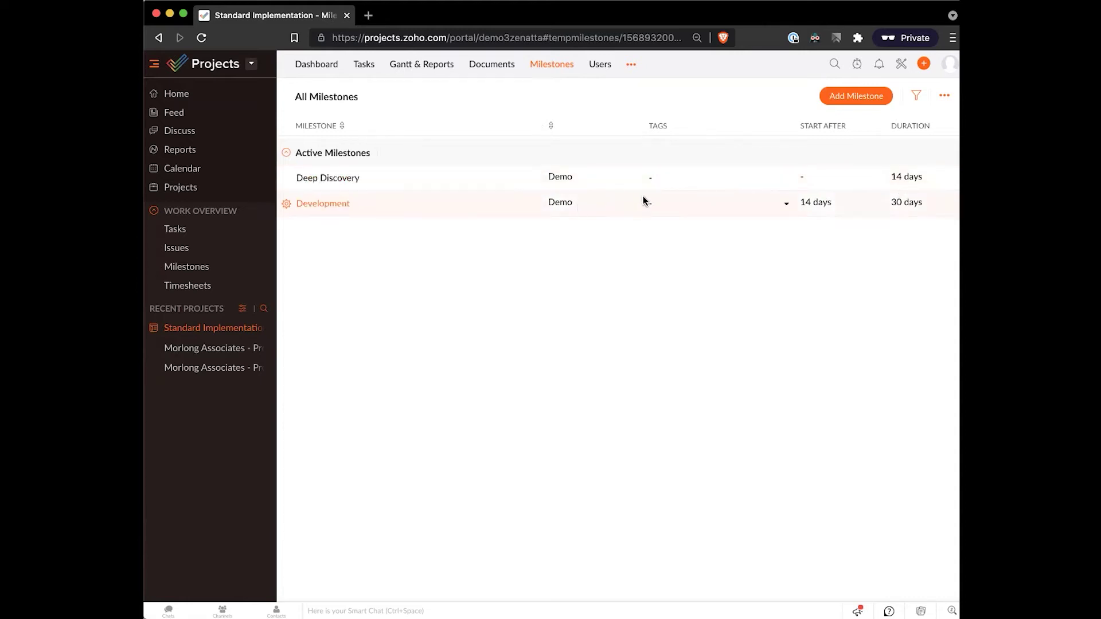
- In Deep Discovery, add task lists 'Scheduling Meetings' and 'Prepare Scope Documents'
left_click(342, 178)
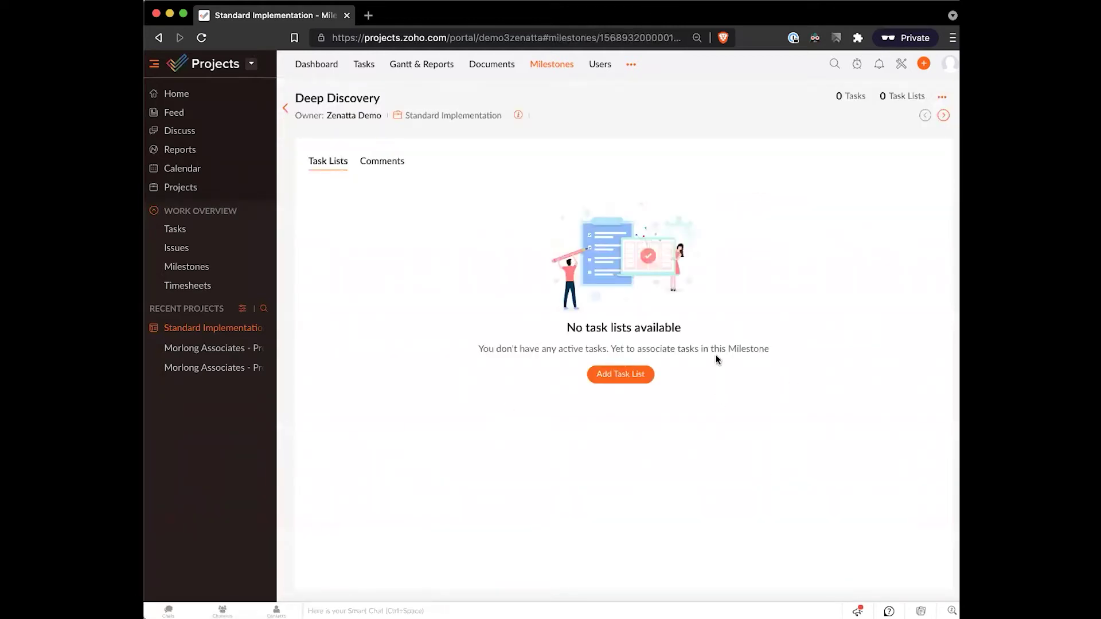
left_click(631, 375)
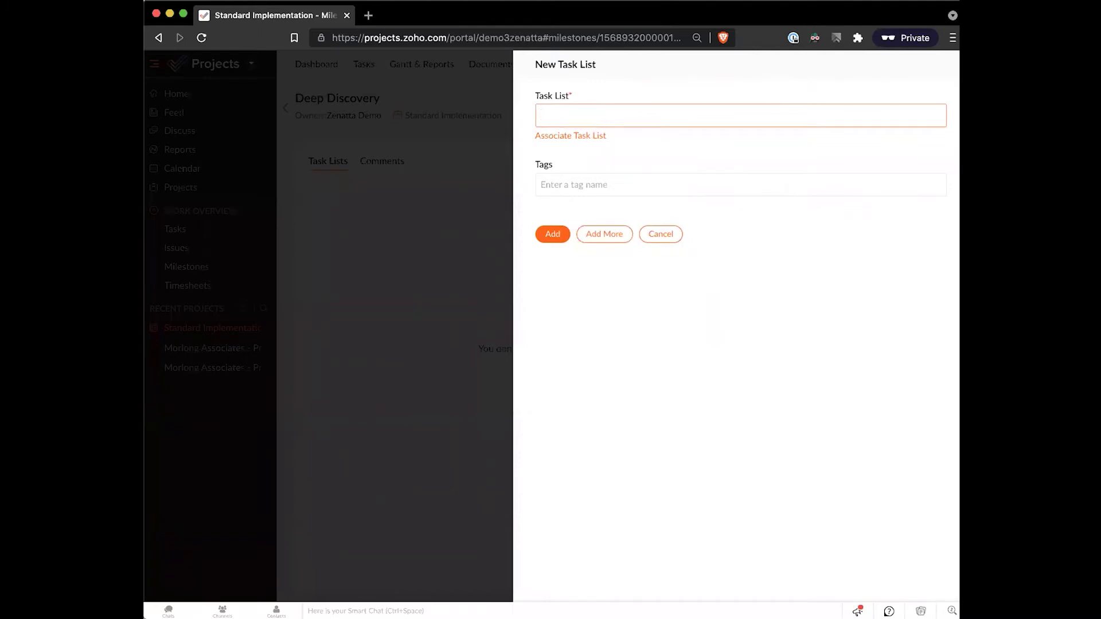
type("Scheduling Meetings")
left_click(552, 235)
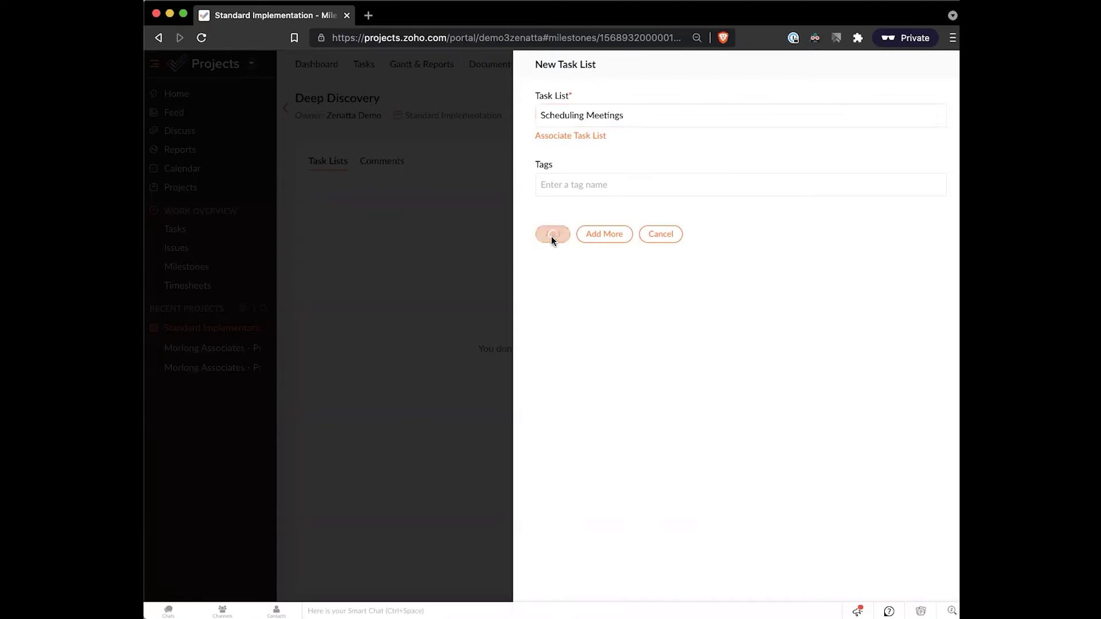
left_click(912, 166)
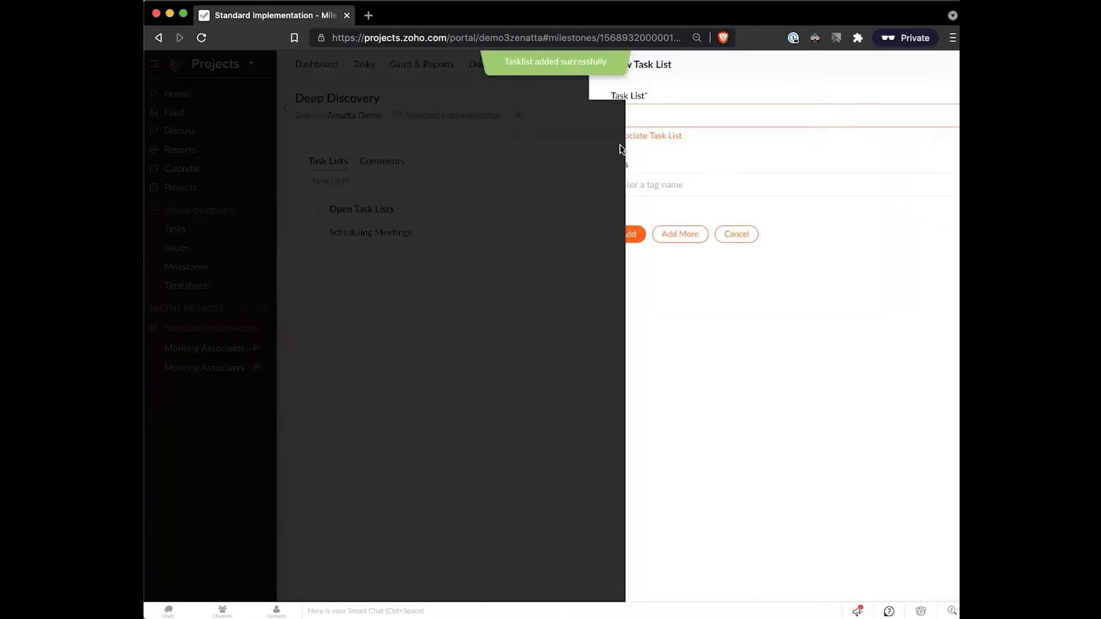
type("Pr")
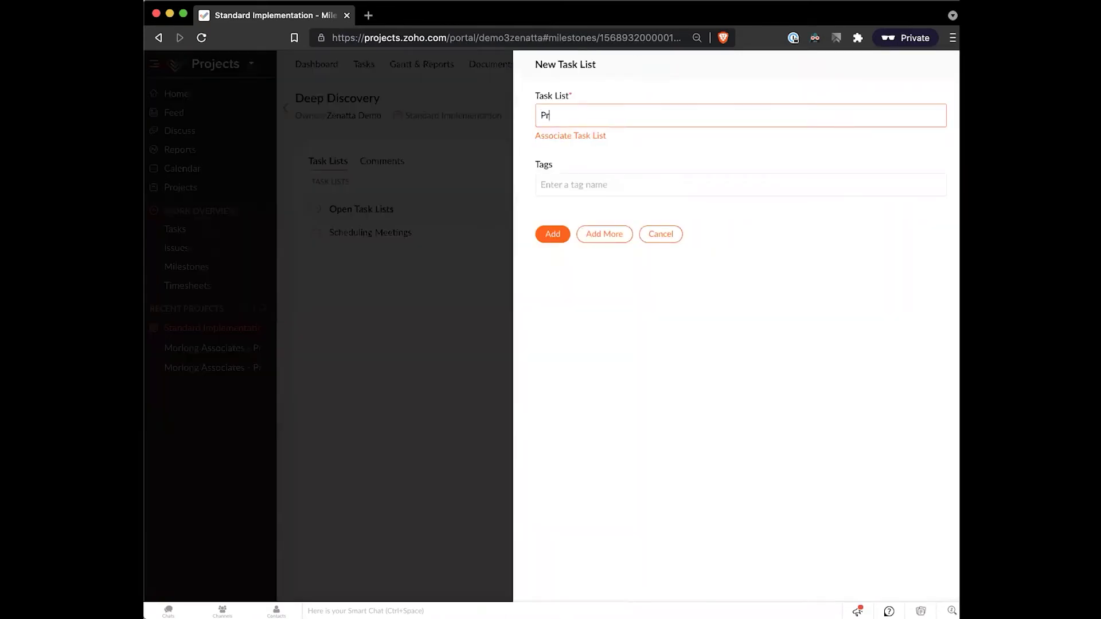
type("epare Scope Documents")
left_click(554, 235)
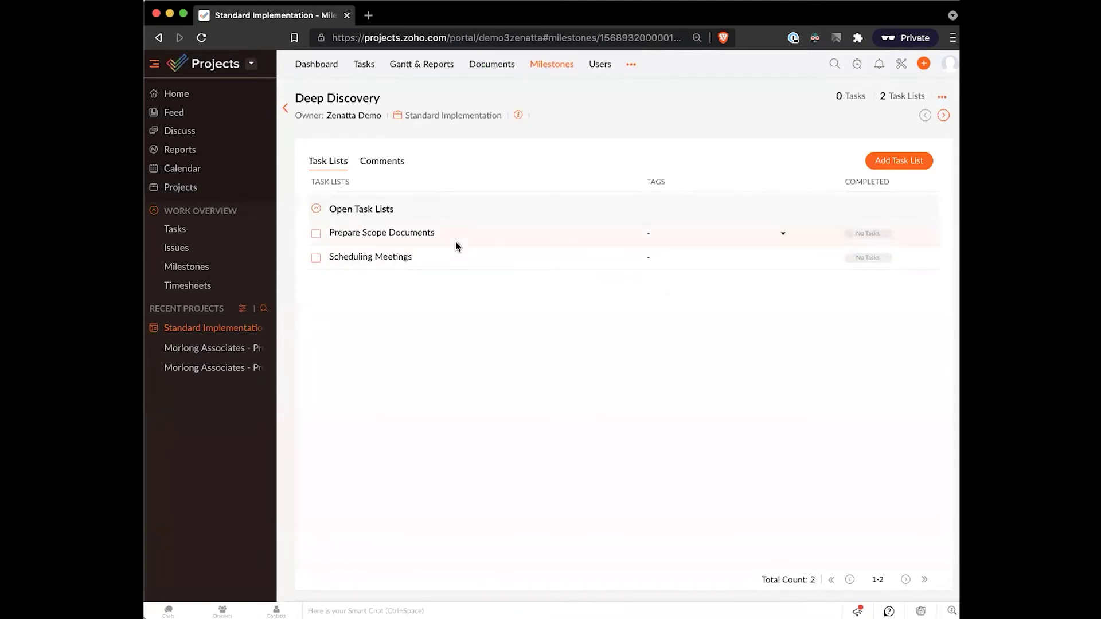
left_click(942, 101)
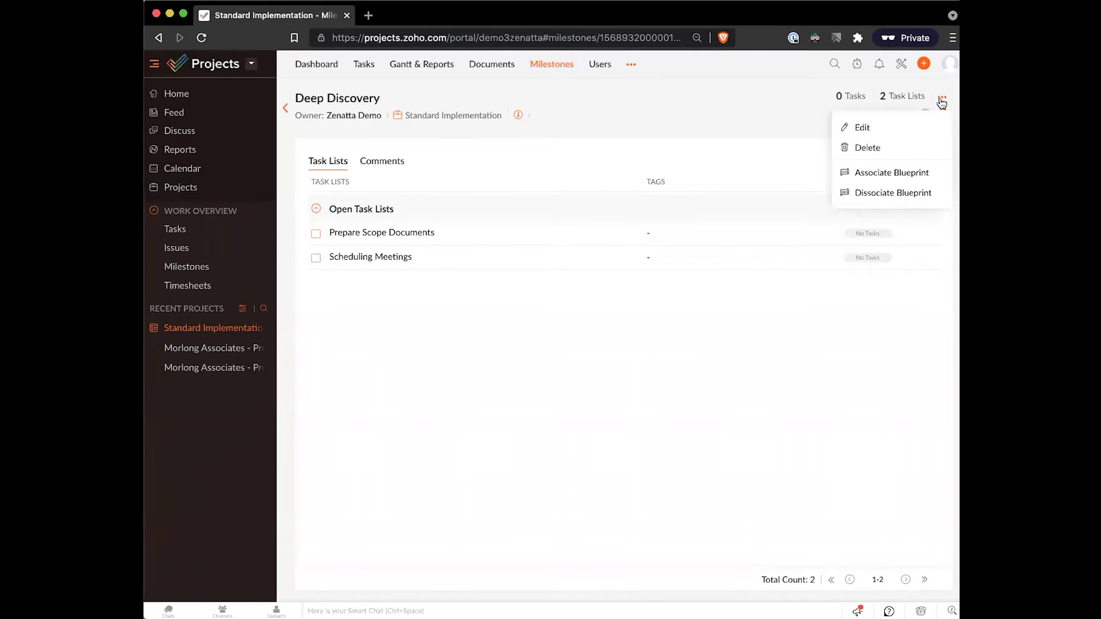
left_click(594, 169)
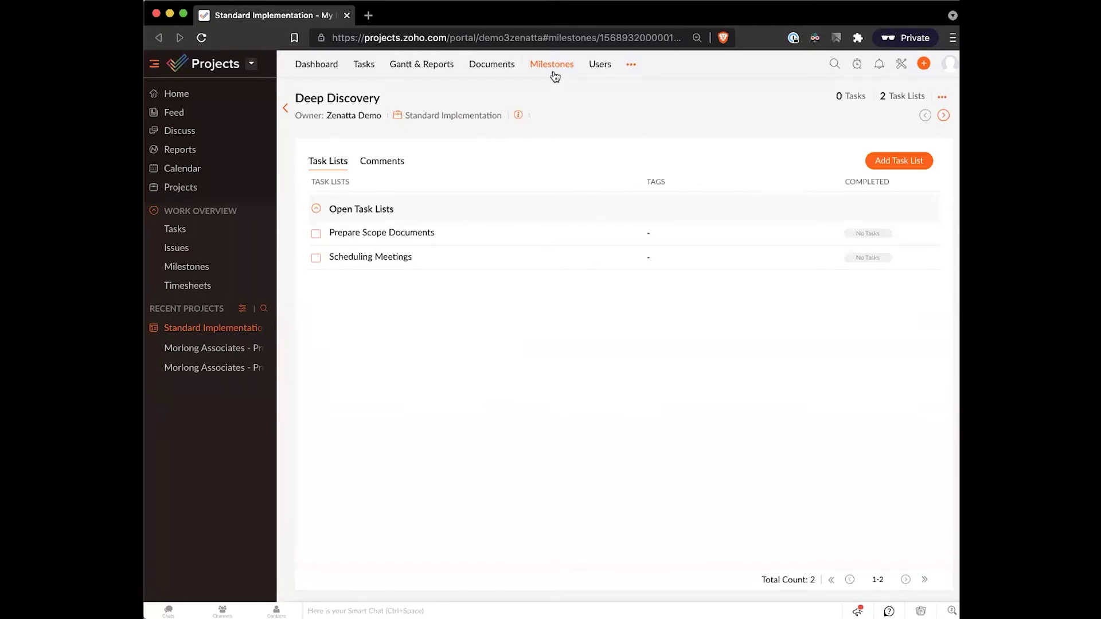
- Move Scheduling Meetings above Prepare Scope Documents and save the task list order
left_click(363, 67)
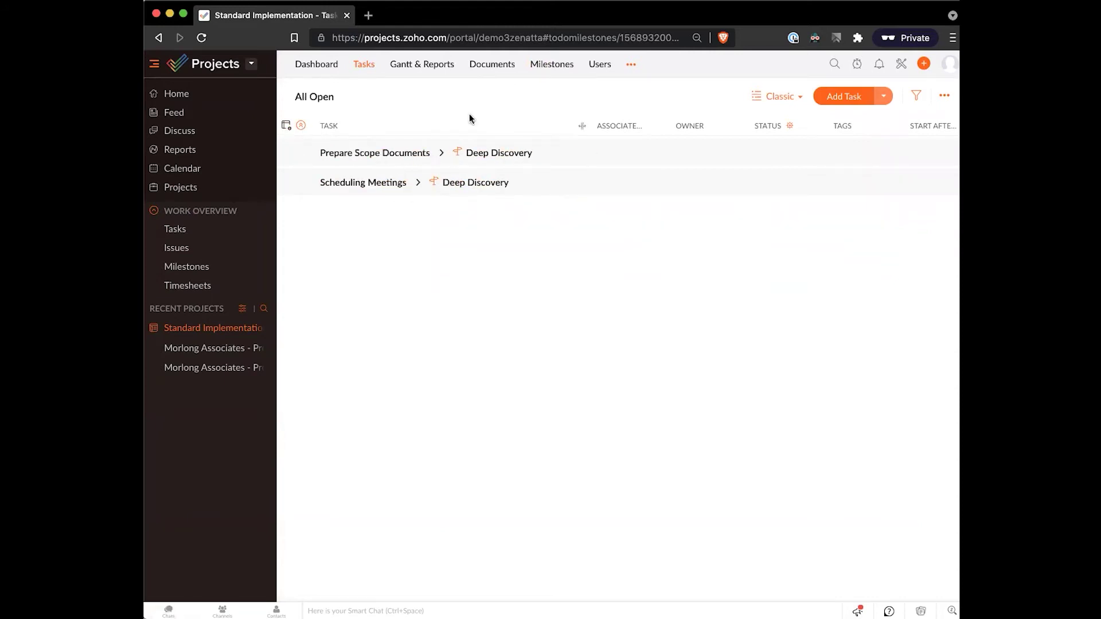
left_click(945, 96)
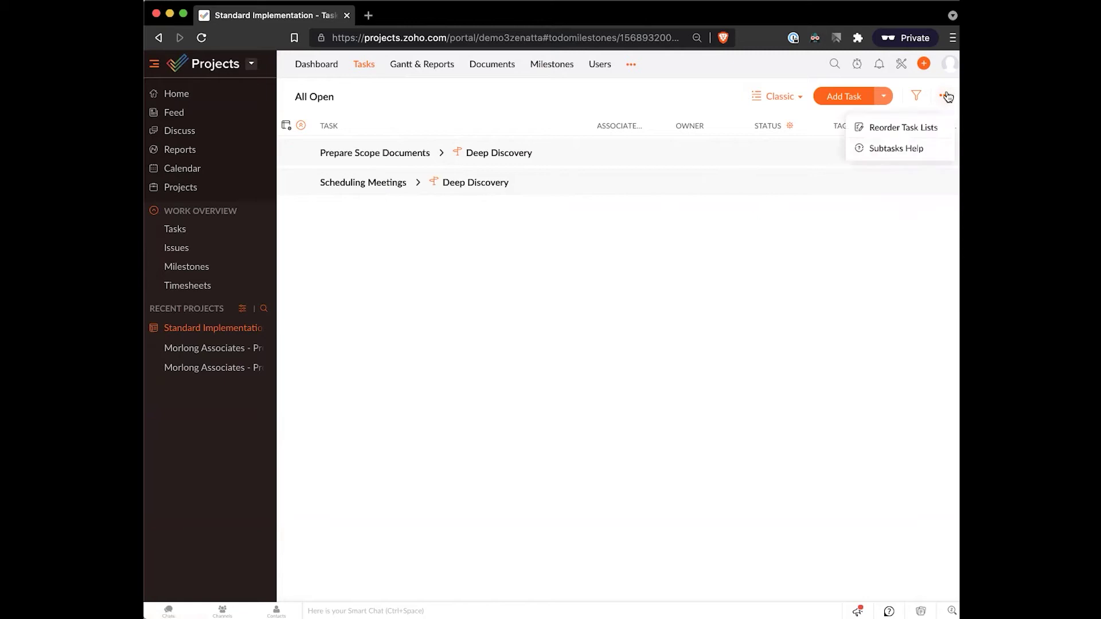
left_click(925, 128)
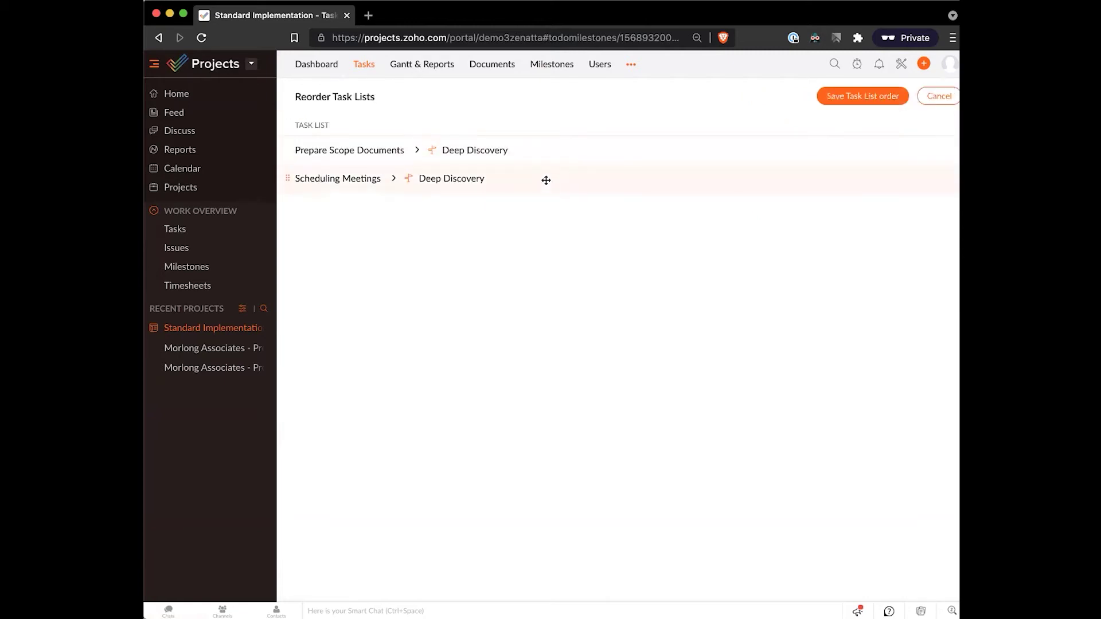
left_click_drag(546, 180, 546, 110)
left_click_drag(536, 155, 535, 191)
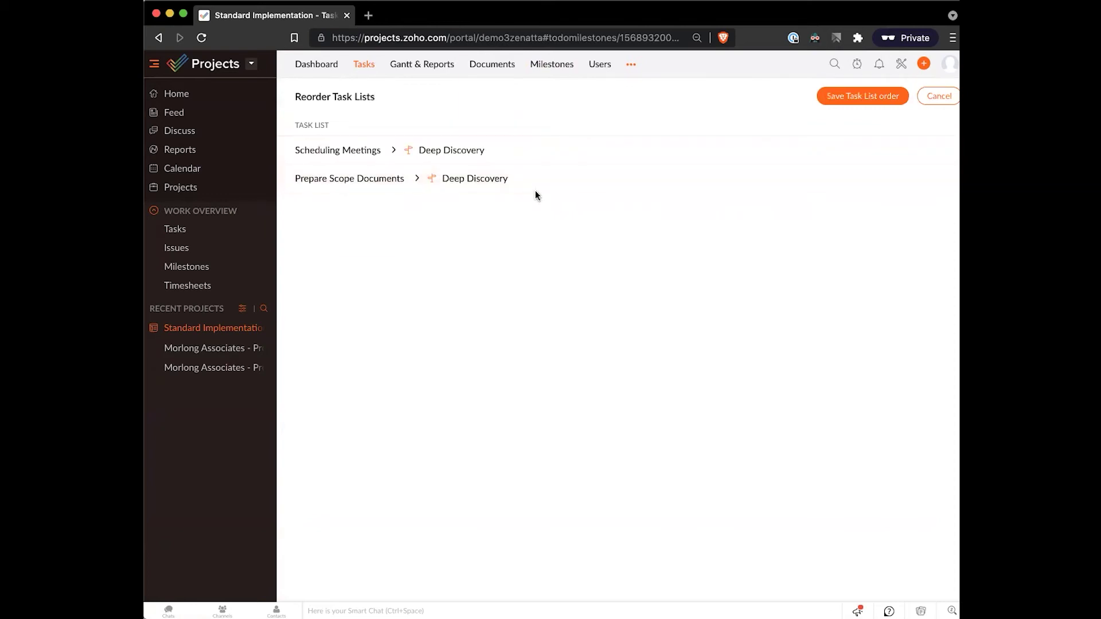
left_click(859, 101)
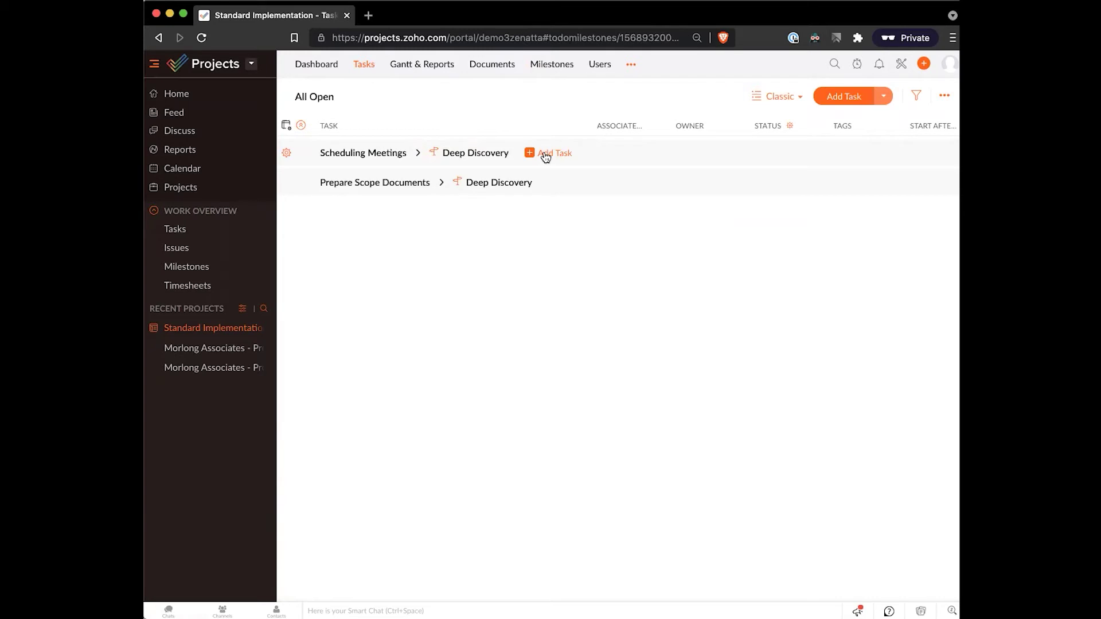
- Add tasks Schedule Initial Scoping Meeting, Schedule Stakeholder Meeting and Schedule Development Kickoff Meeting to Scheduling Meetings
left_click(546, 154)
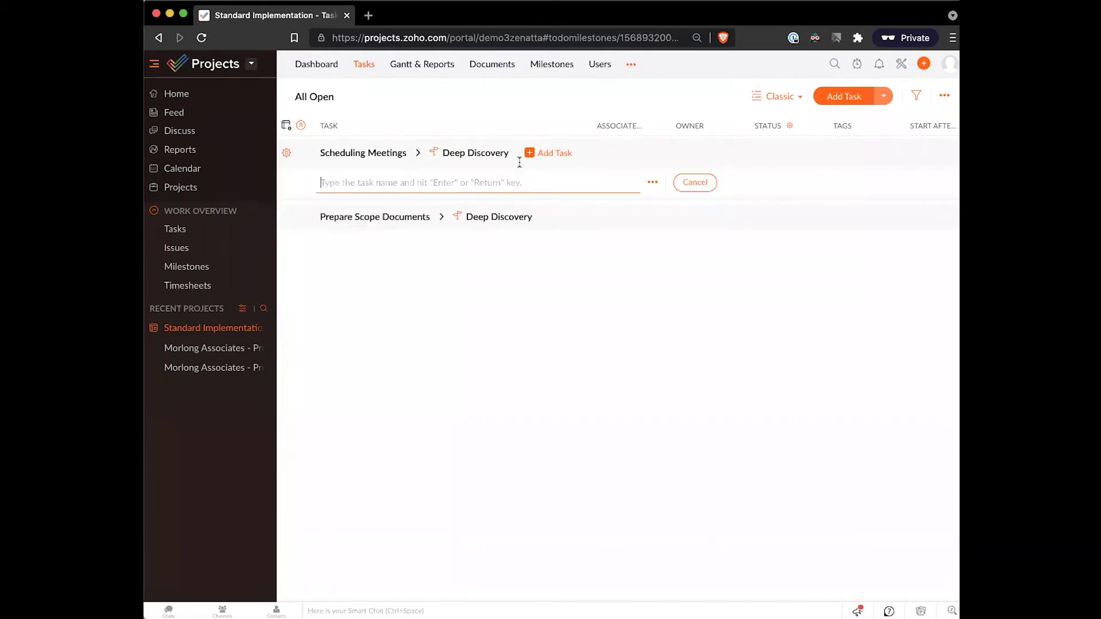
type("Scheduling")
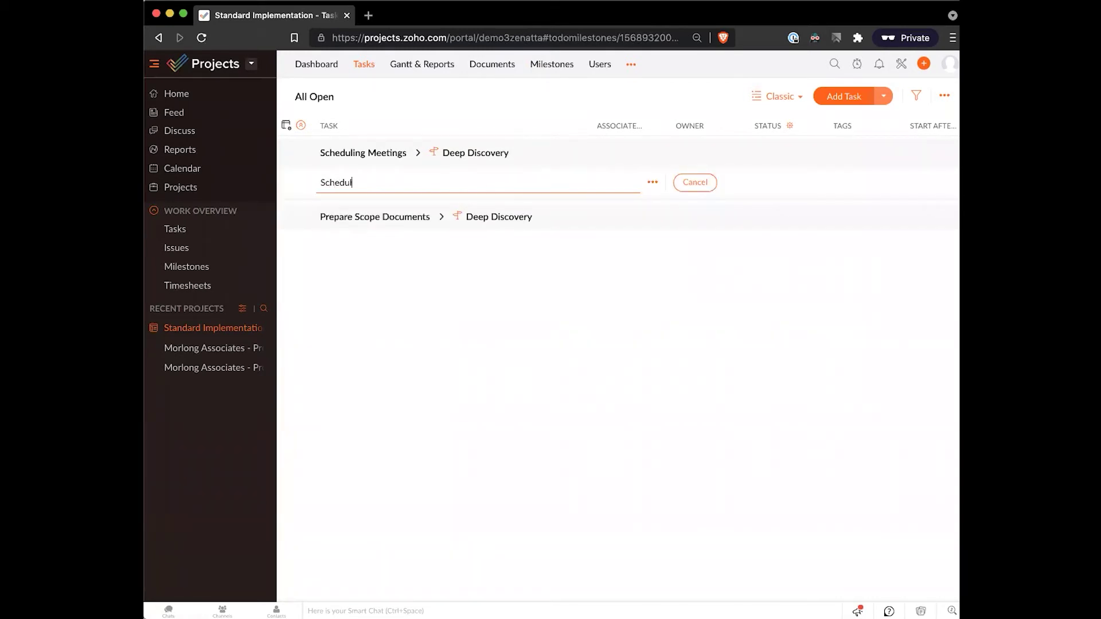
key("BackSpace")
key("BackSpace")
key("BackSpace")
type("e Initial Scoping Meetin")
key("Return")
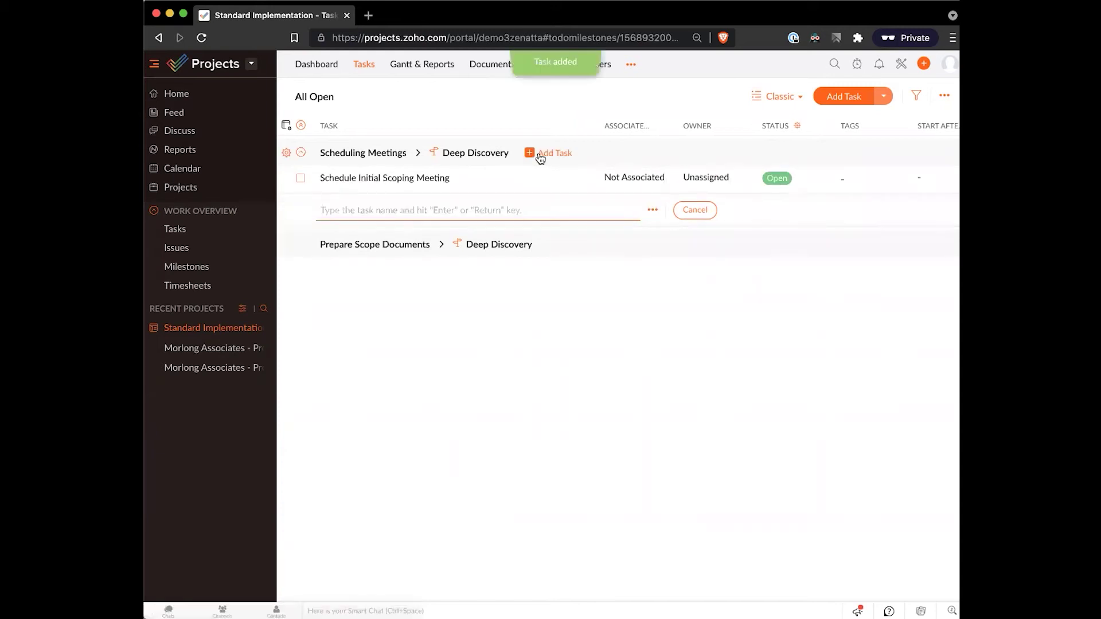
type("Schedule ")
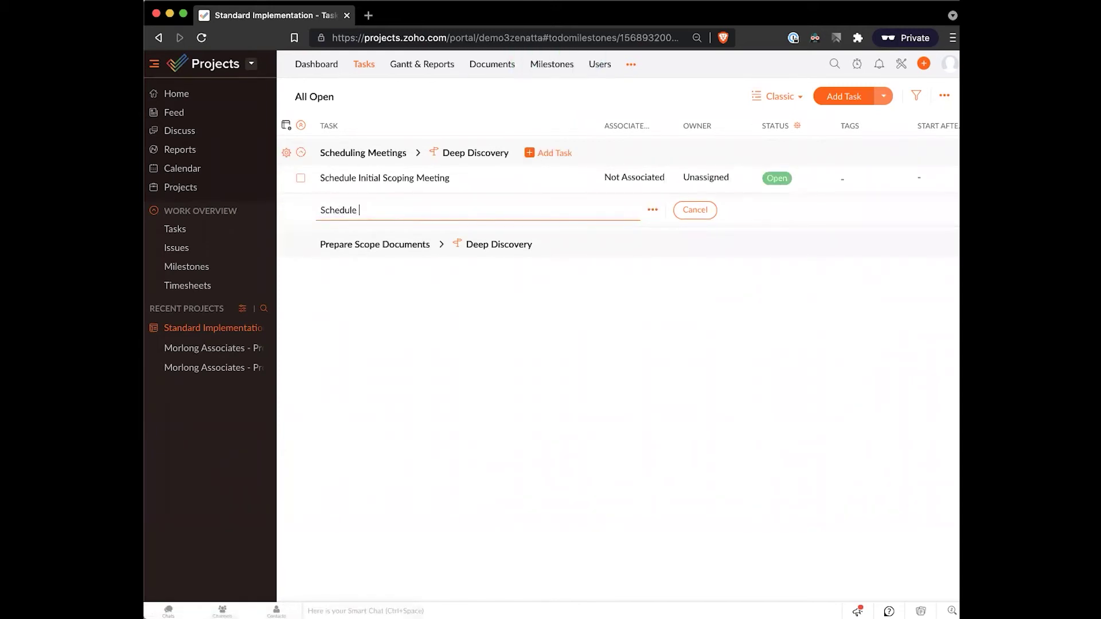
type("Stakeholder Meeting")
key("Return")
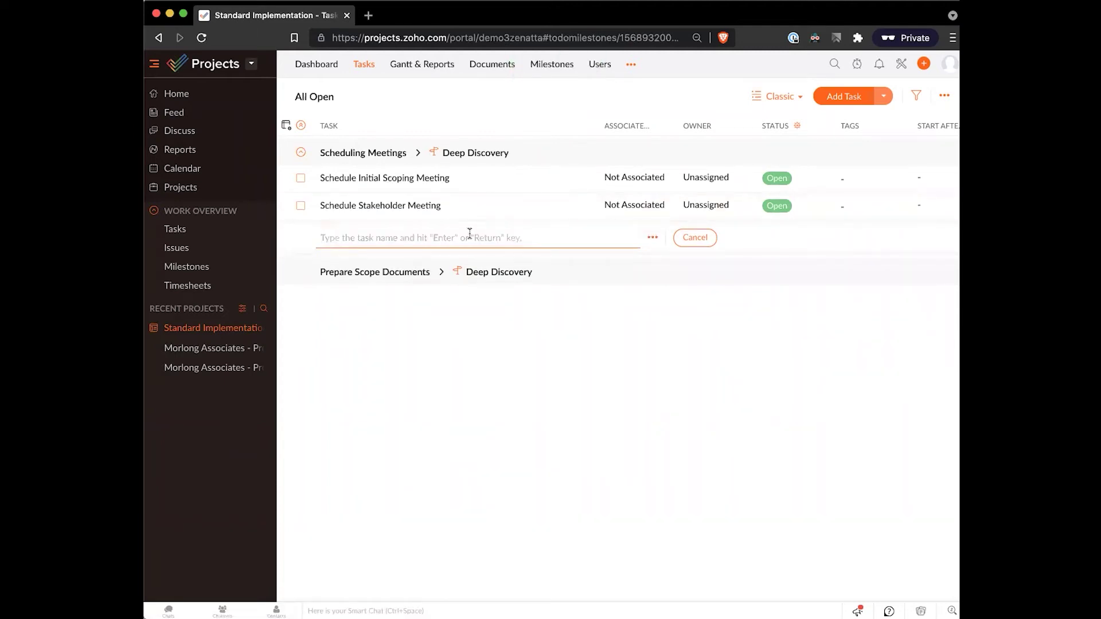
type("Schedule A")
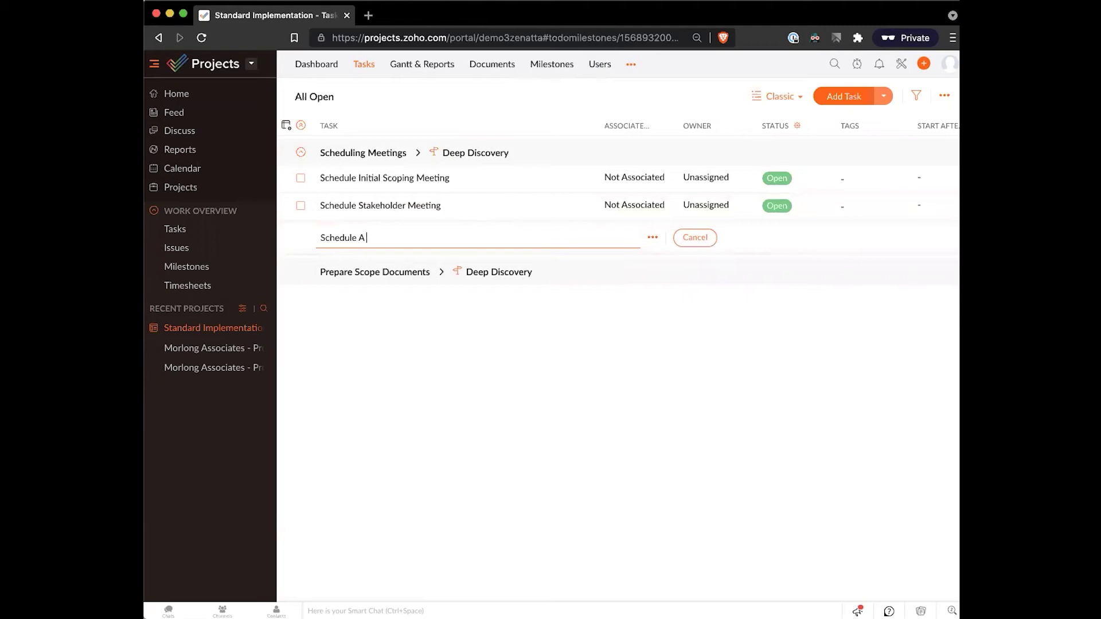
type("evelopement Kickoff Meeting")
key("Return")
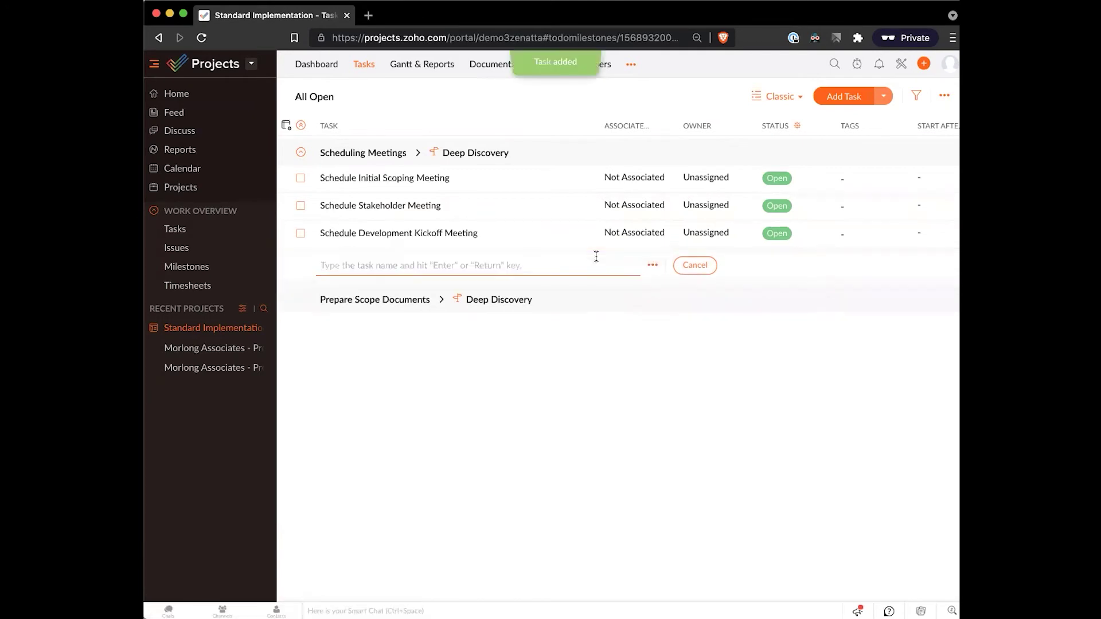
- Set the project's only user as owner of the scoping, stakeholder and kickoff meeting tasks
left_click(592, 375)
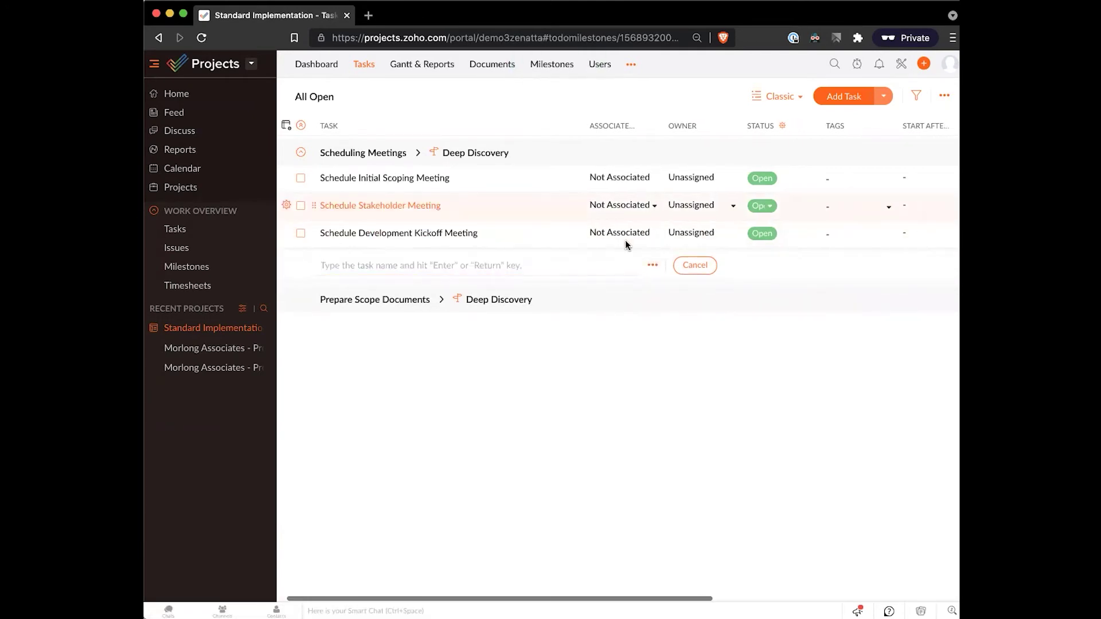
left_click(706, 180)
left_click(697, 228)
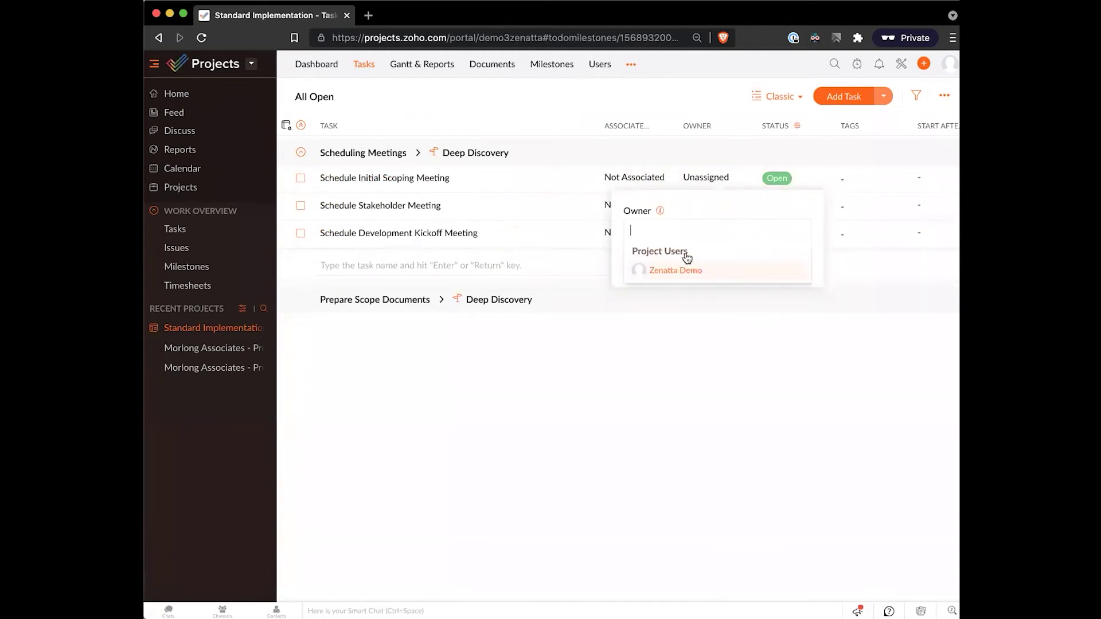
left_click(677, 270)
left_click(646, 281)
left_click(711, 206)
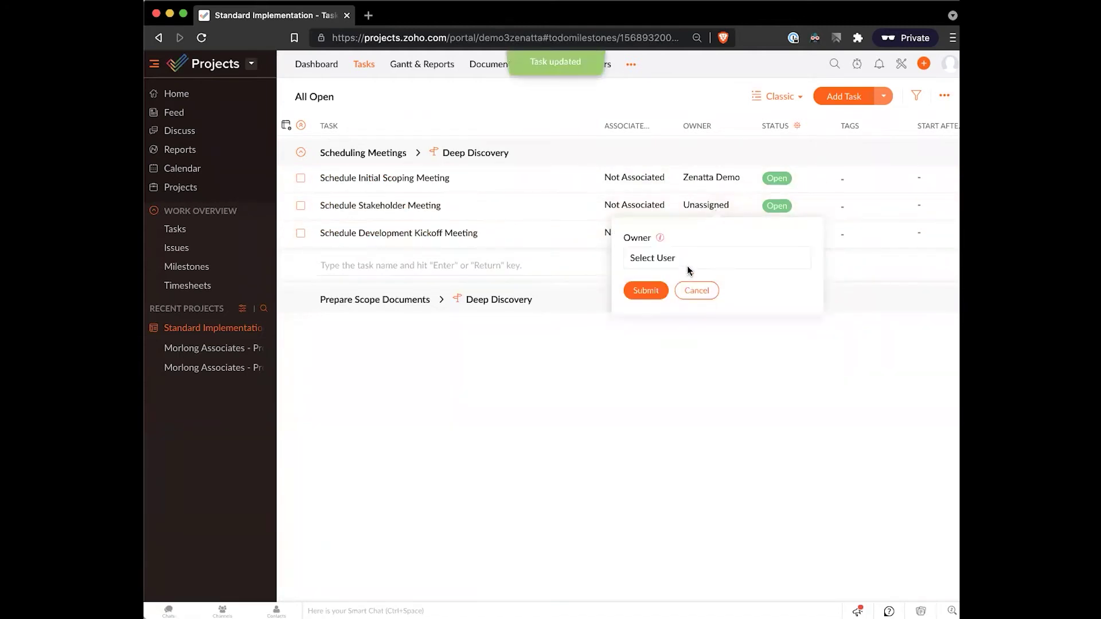
left_click(689, 261)
left_click(676, 295)
left_click(645, 308)
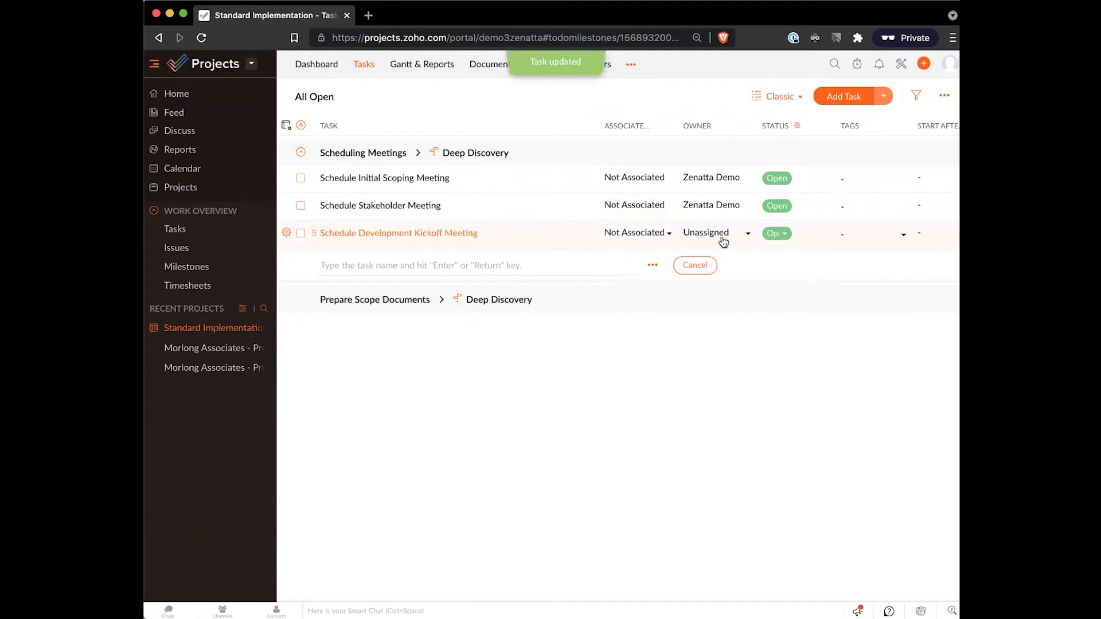
left_click(722, 241)
left_click(688, 287)
left_click(664, 316)
left_click(647, 335)
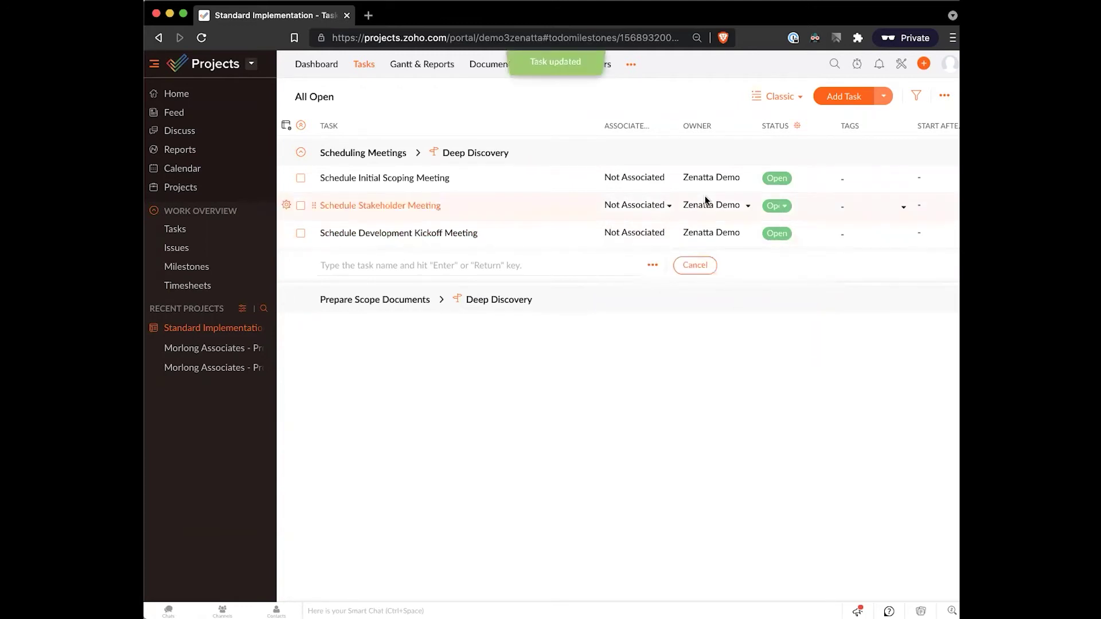
- Give Schedule Initial Scoping Meeting a 0-day start offset and a 1-day duration
scroll(875, 187, "right", 1)
scroll(875, 187, "right", 4)
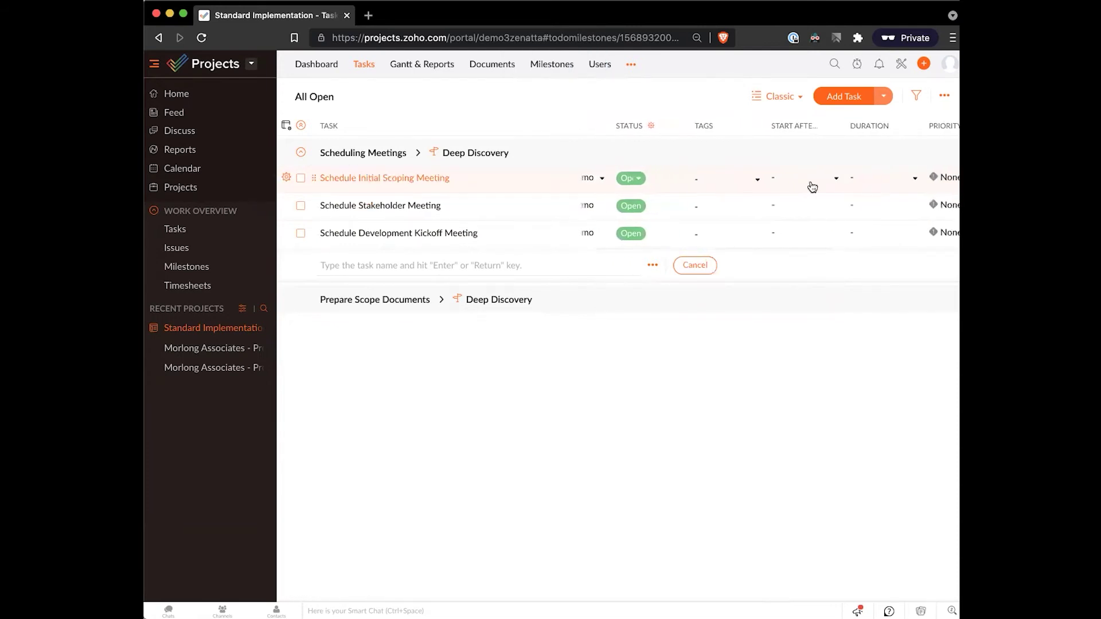
scroll(812, 187, "right", 3)
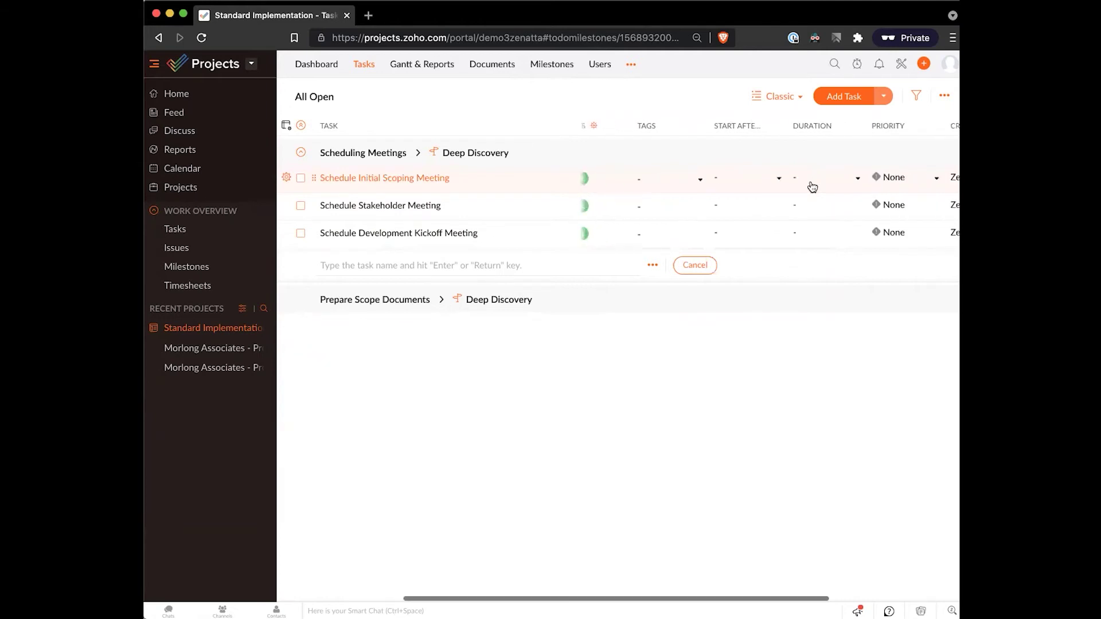
scroll(695, 181, "left", 2)
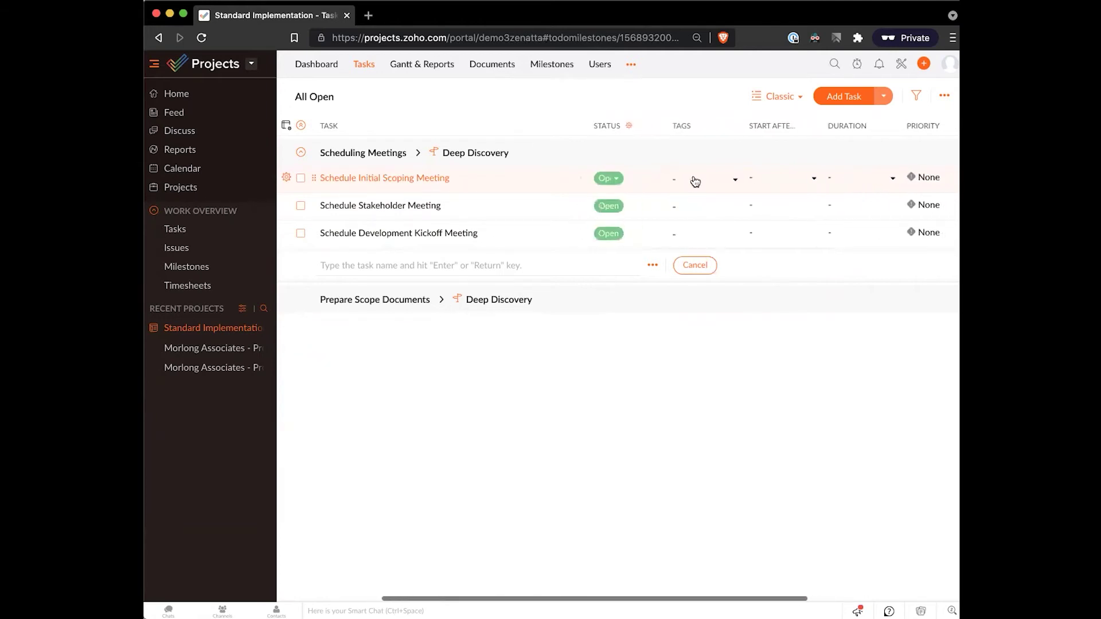
scroll(695, 179, "right", 1)
left_click(743, 183)
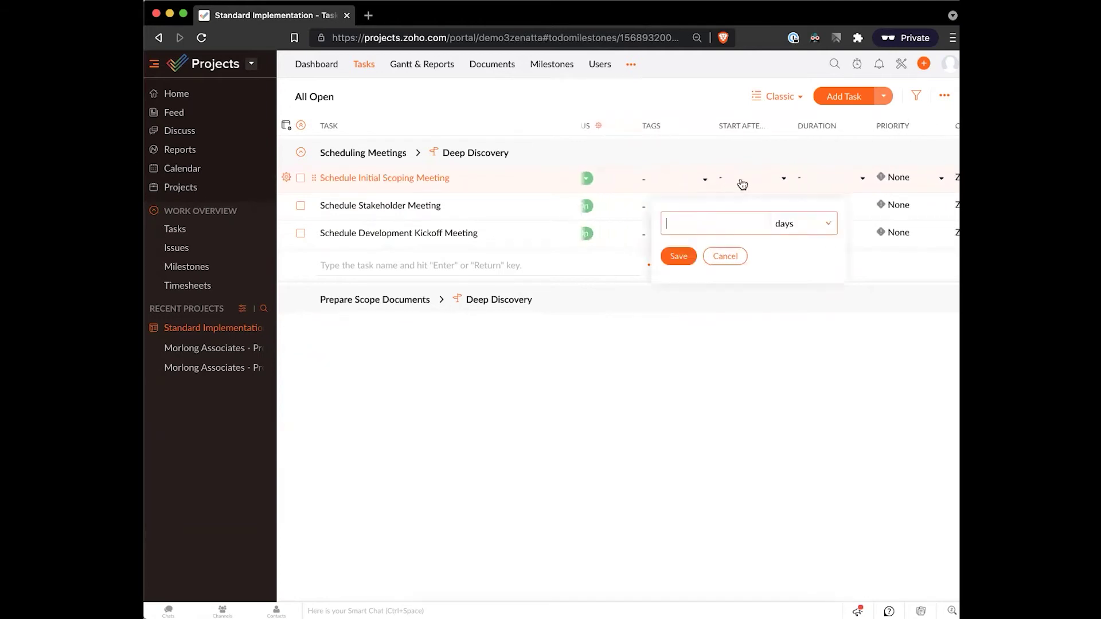
left_click(725, 256)
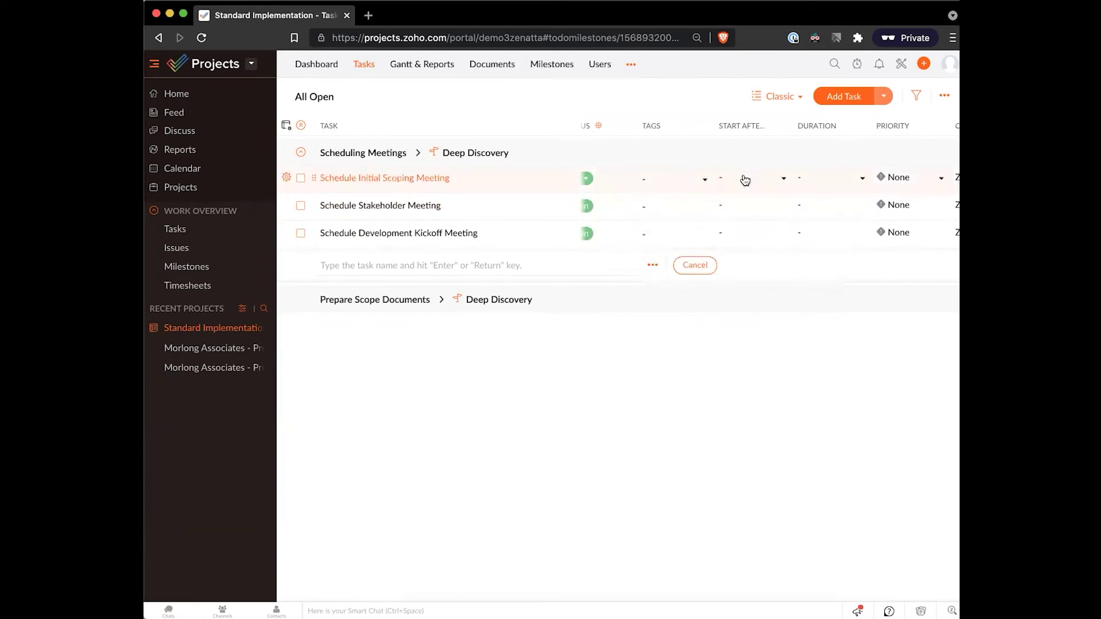
left_click(746, 175)
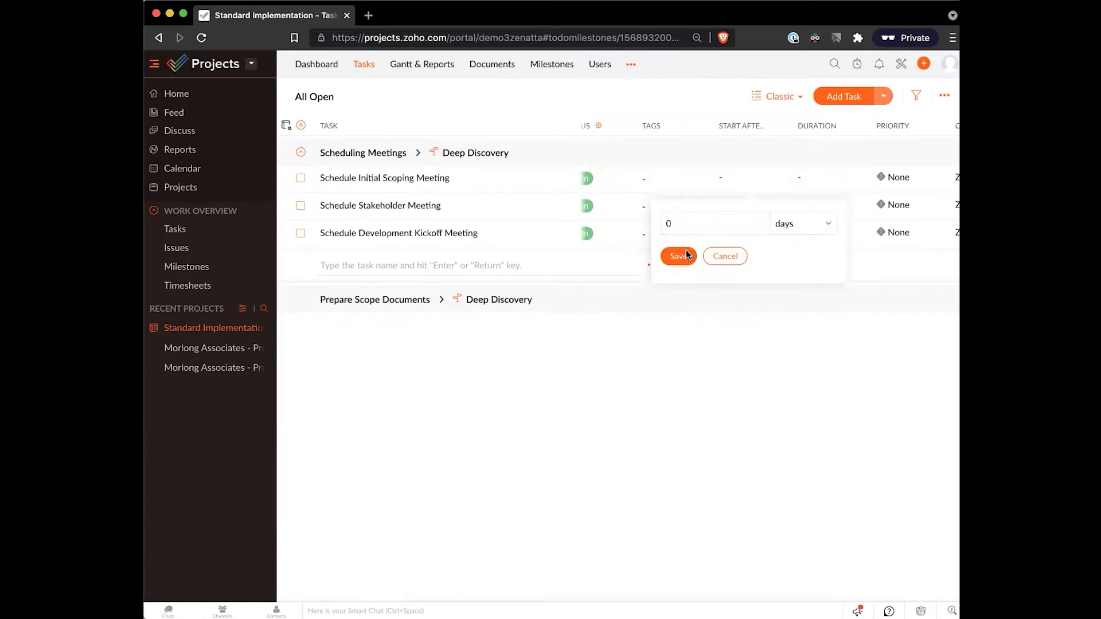
key("Return")
left_click(760, 207)
left_click(809, 179)
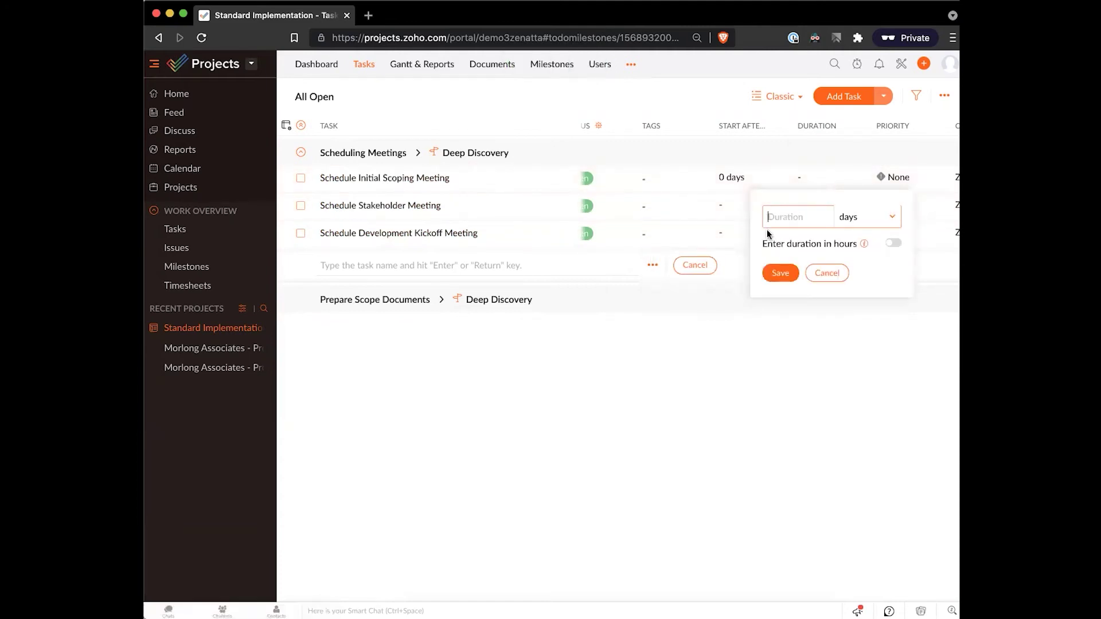
type("1")
left_click(783, 273)
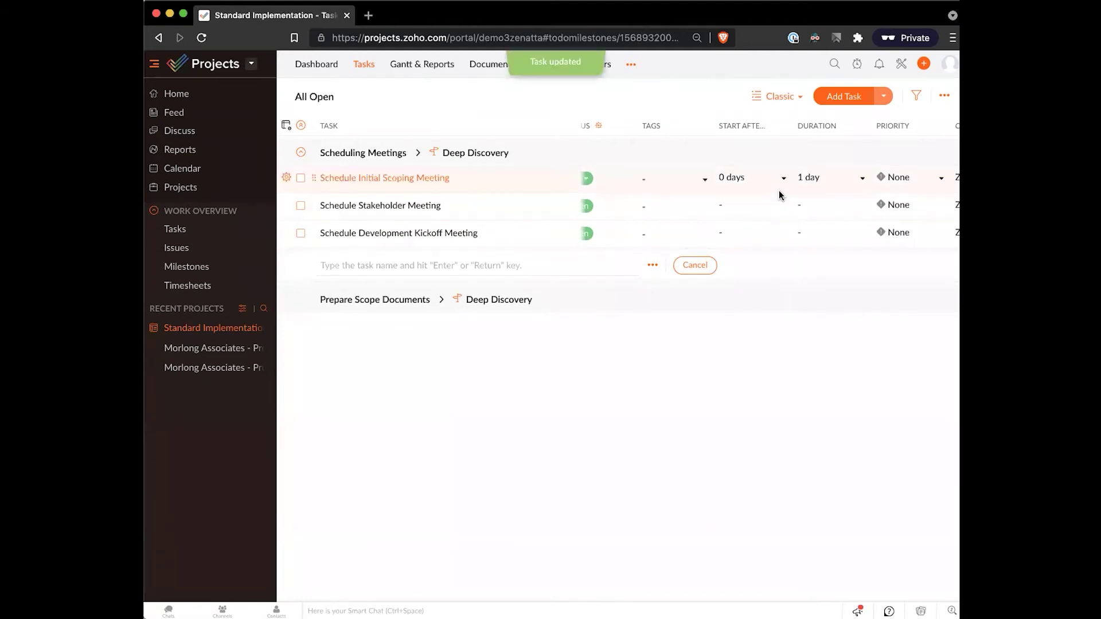
- Set Stakeholder Meeting to start after 1 day and Kickoff Meeting after 2 days, each lasting 1 day
left_click(758, 210)
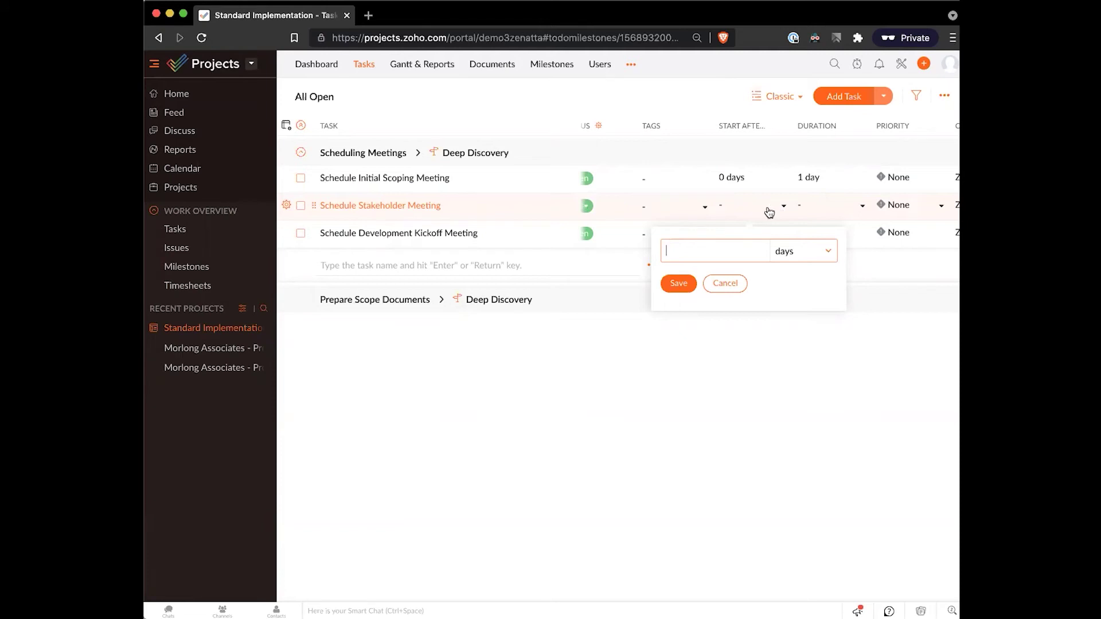
type("1")
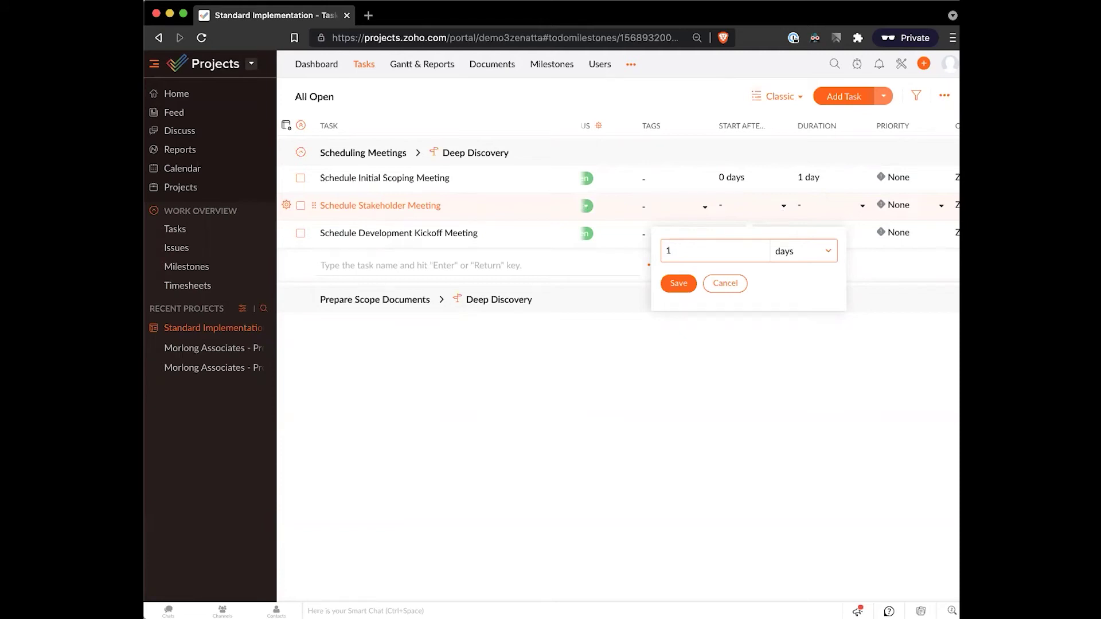
left_click(679, 283)
left_click(814, 206)
type("1")
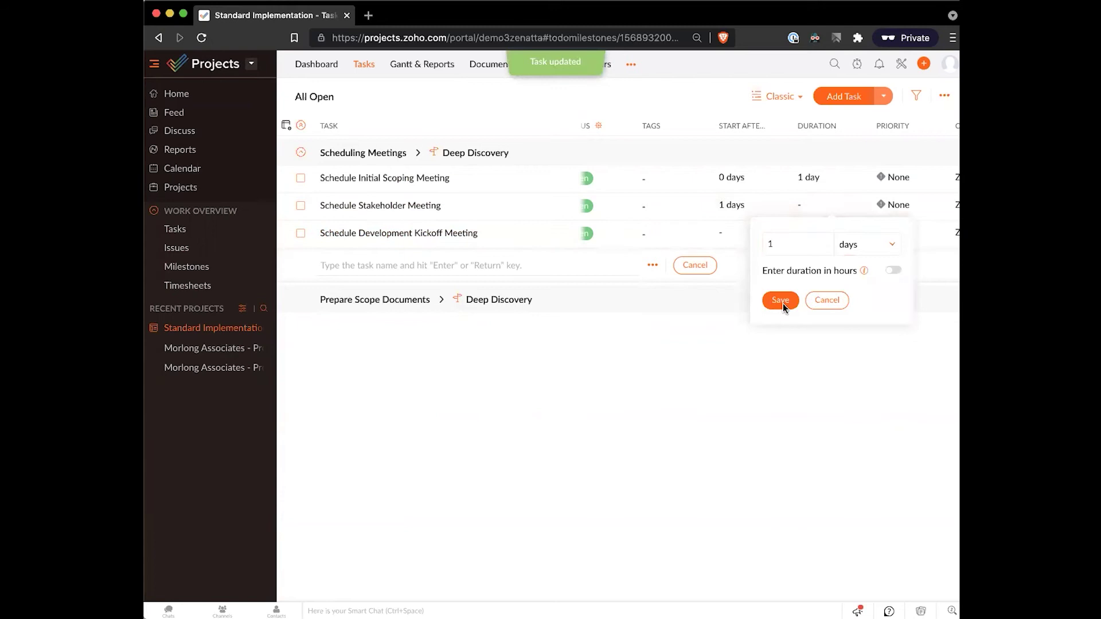
left_click(782, 301)
left_click(753, 235)
type("2")
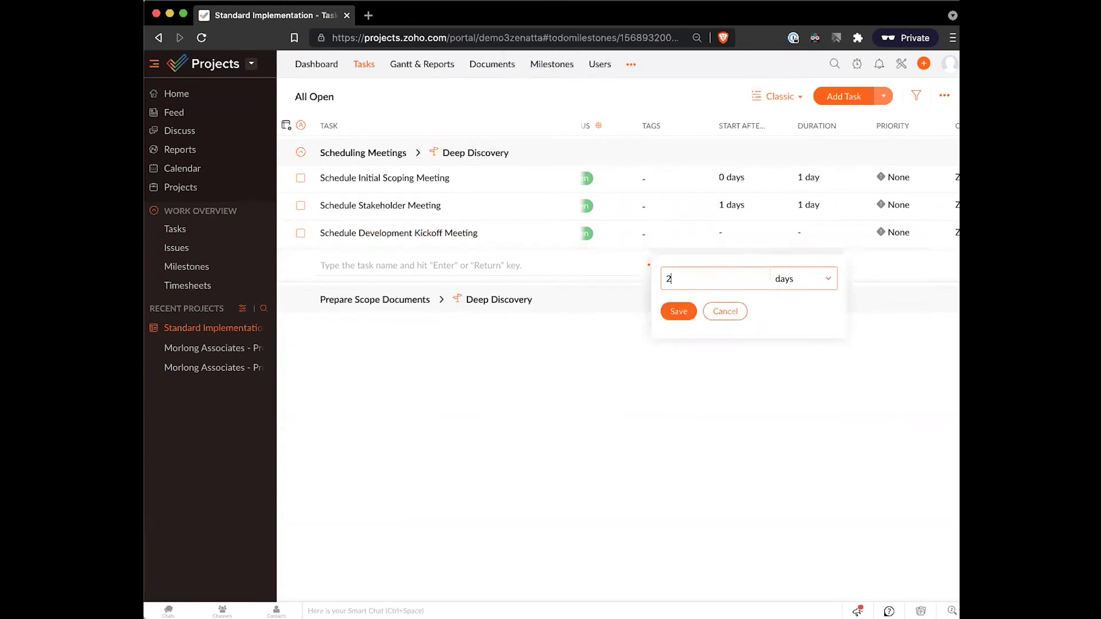
left_click(683, 312)
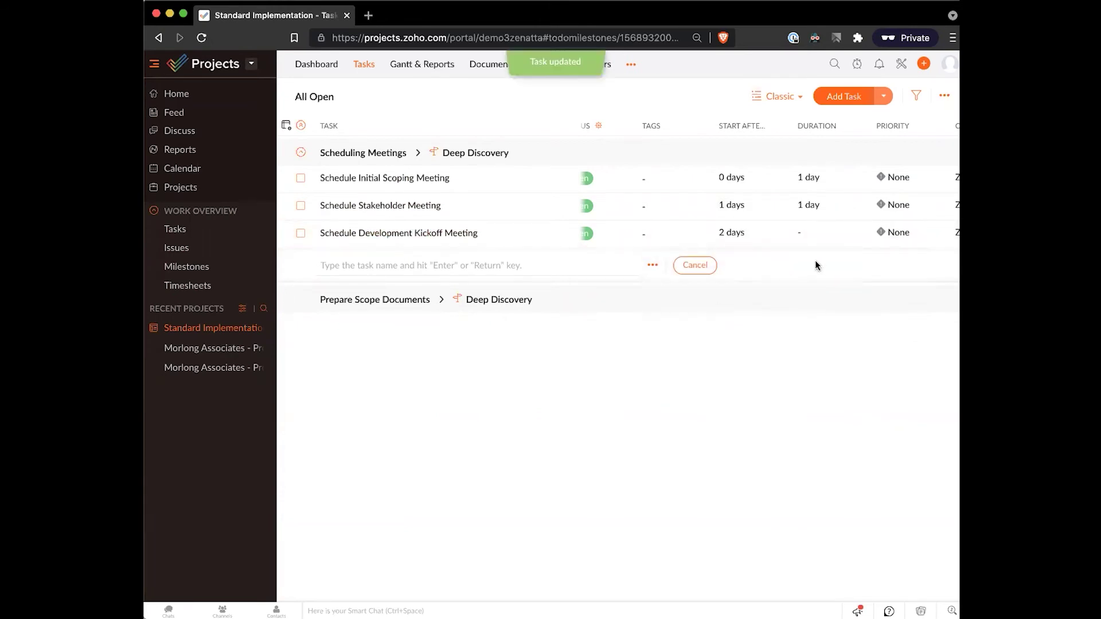
left_click(836, 236)
type("1")
left_click(776, 333)
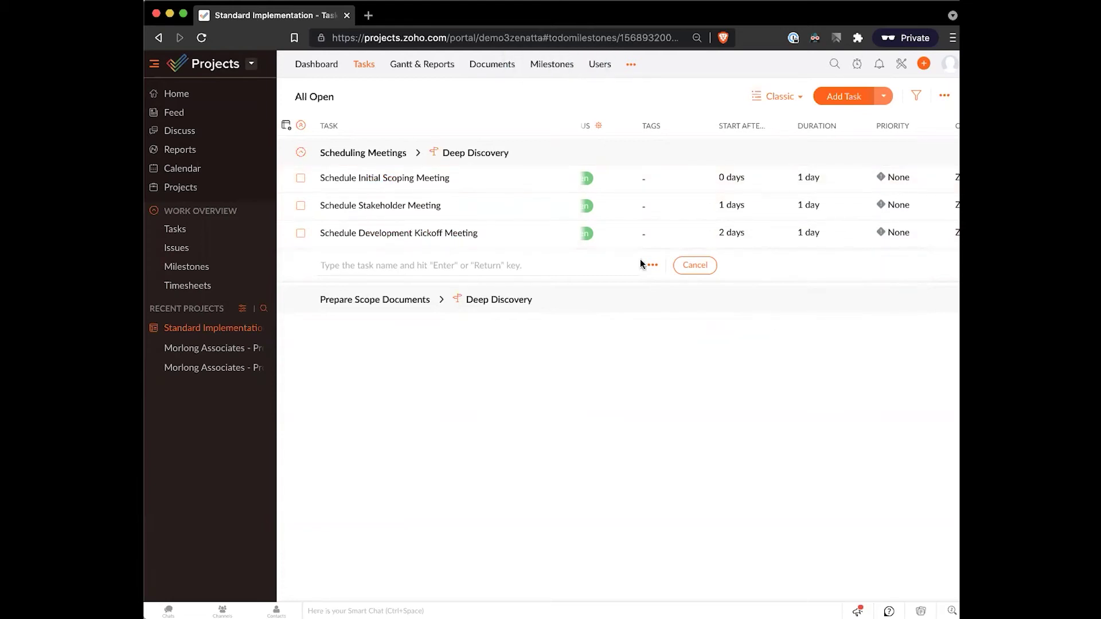
- Edit the Scheduling Meetings task list, replacing its name with 'Initial Meetings'
scroll(694, 242, "left", 5)
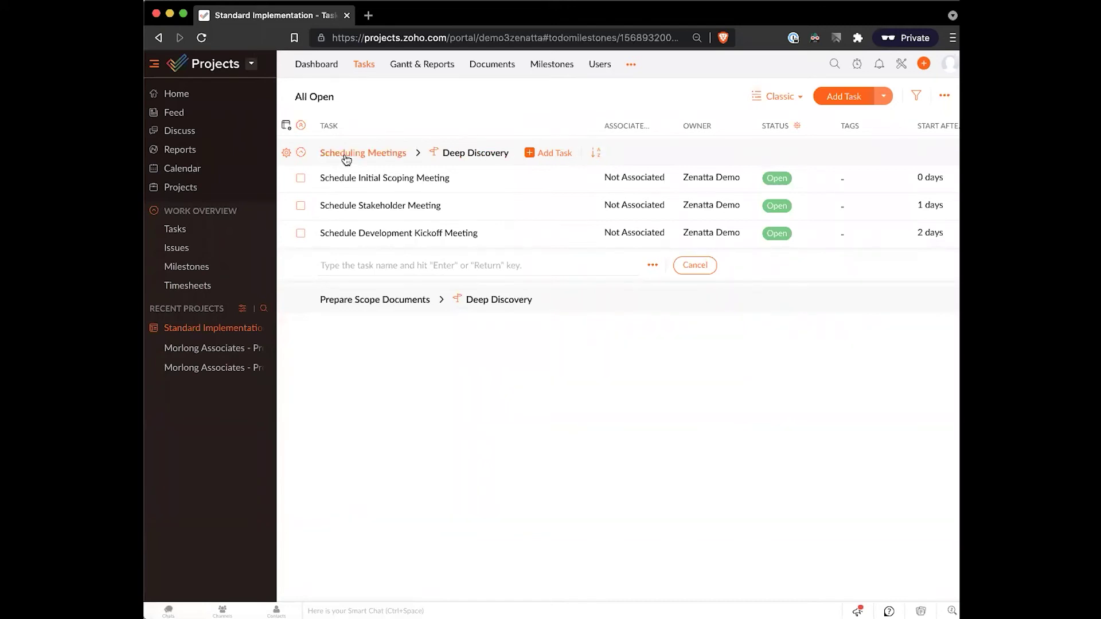
left_click(288, 156)
left_click(303, 175)
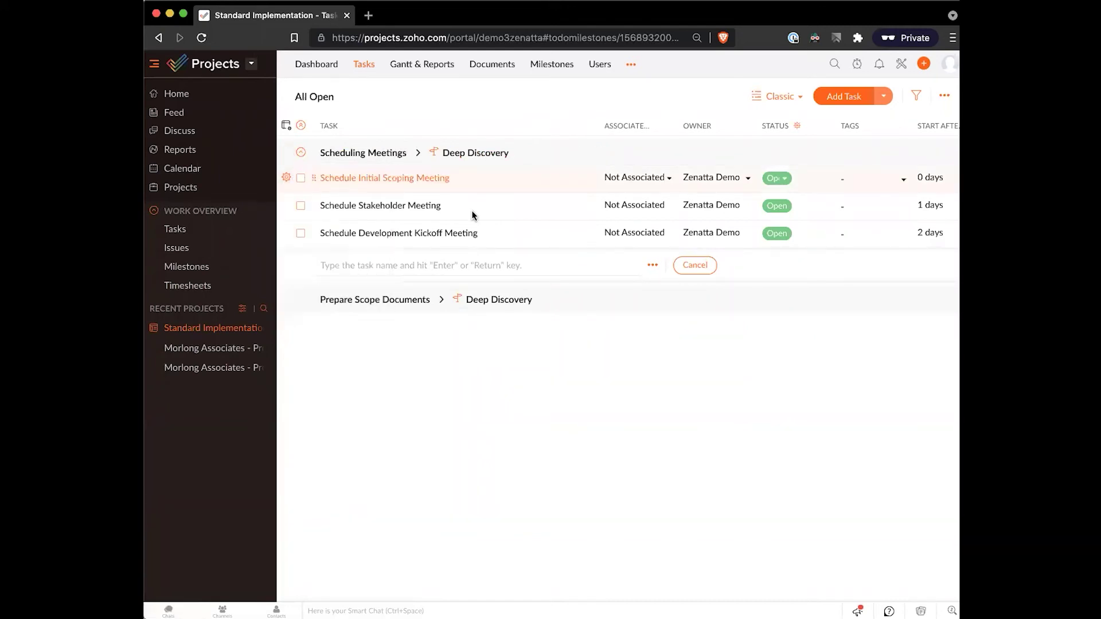
left_click_drag(625, 117, 528, 119)
type("Ini")
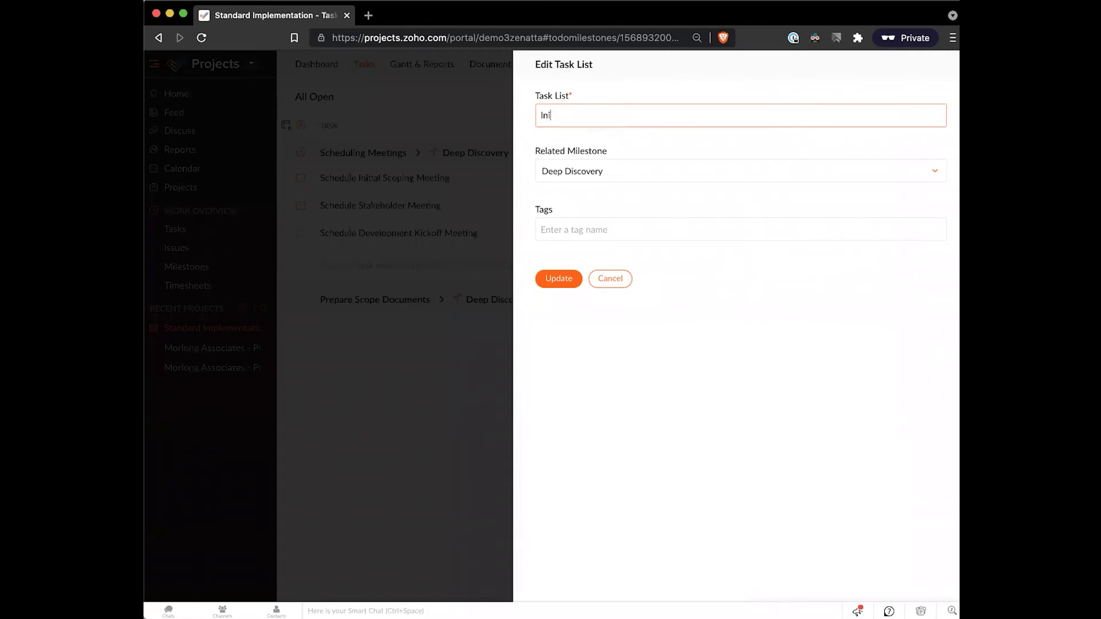
type("tial Meetings")
left_click(576, 279)
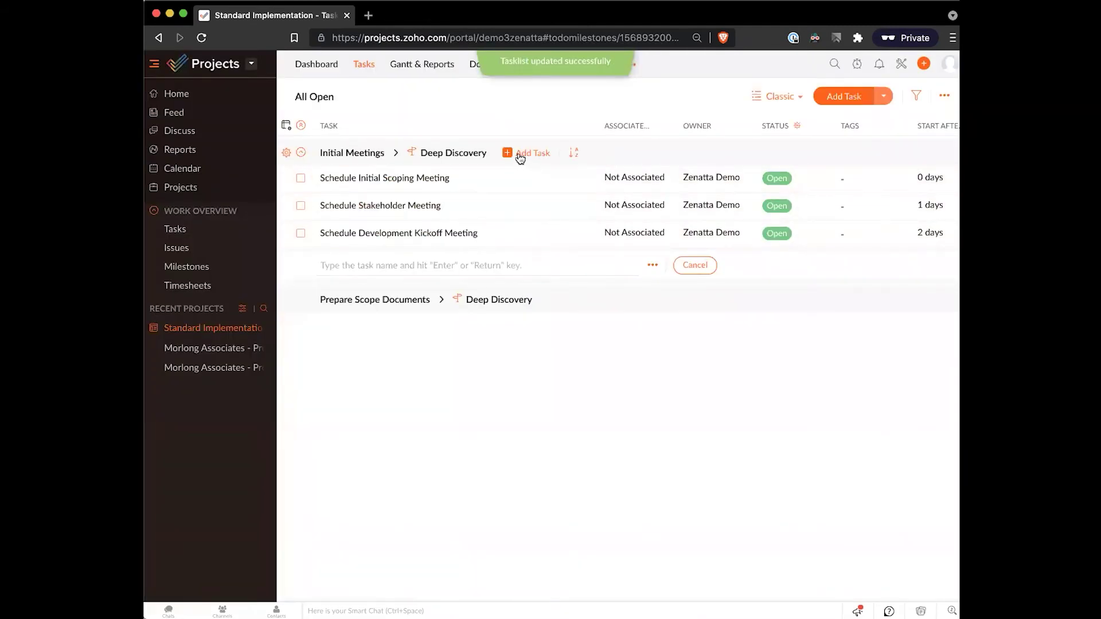
- Create tasks Execute Initial Scoping, Execute Stakeholder and Execute Development Kickoff Meeting under Initial Meetings
left_click(520, 158)
type("Execut")
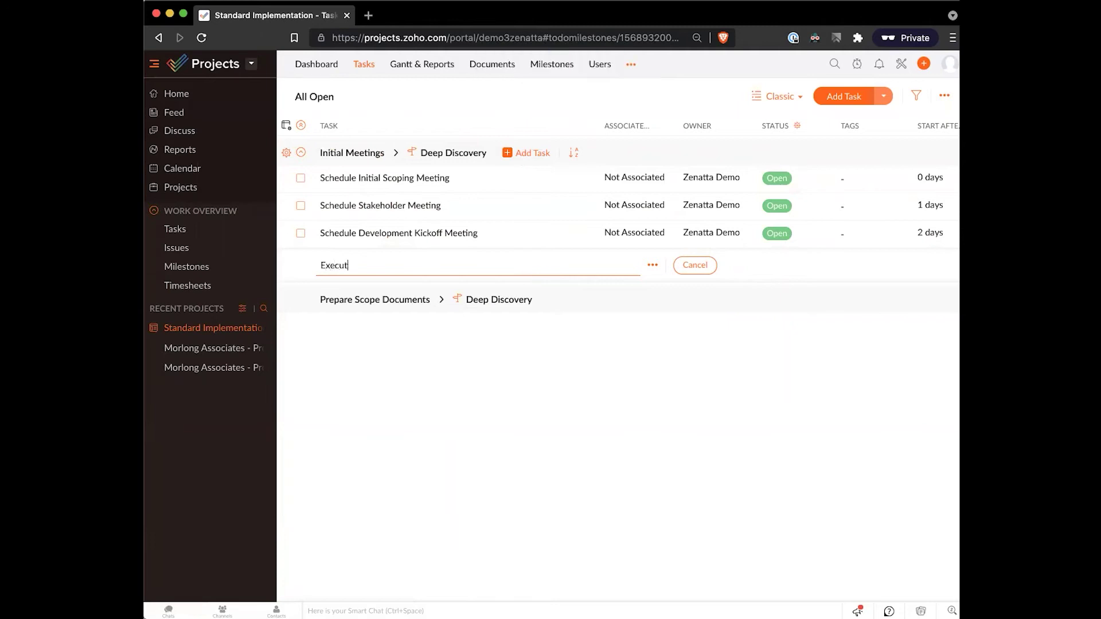
type("e Initial Scoping Meeting")
key("Return")
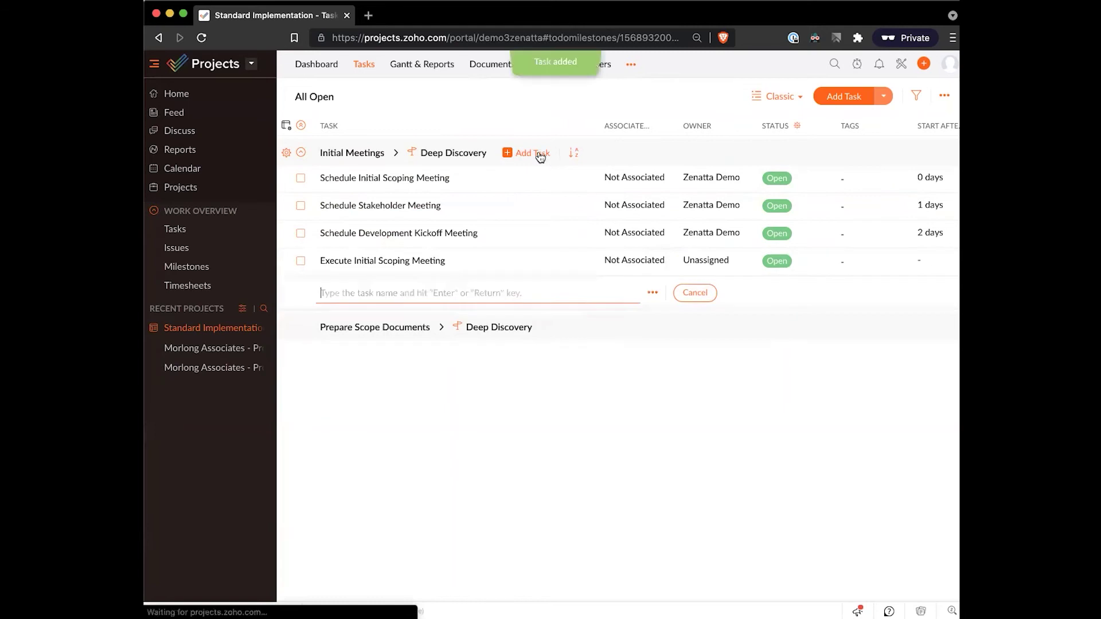
left_click(534, 153)
type("Execute ")
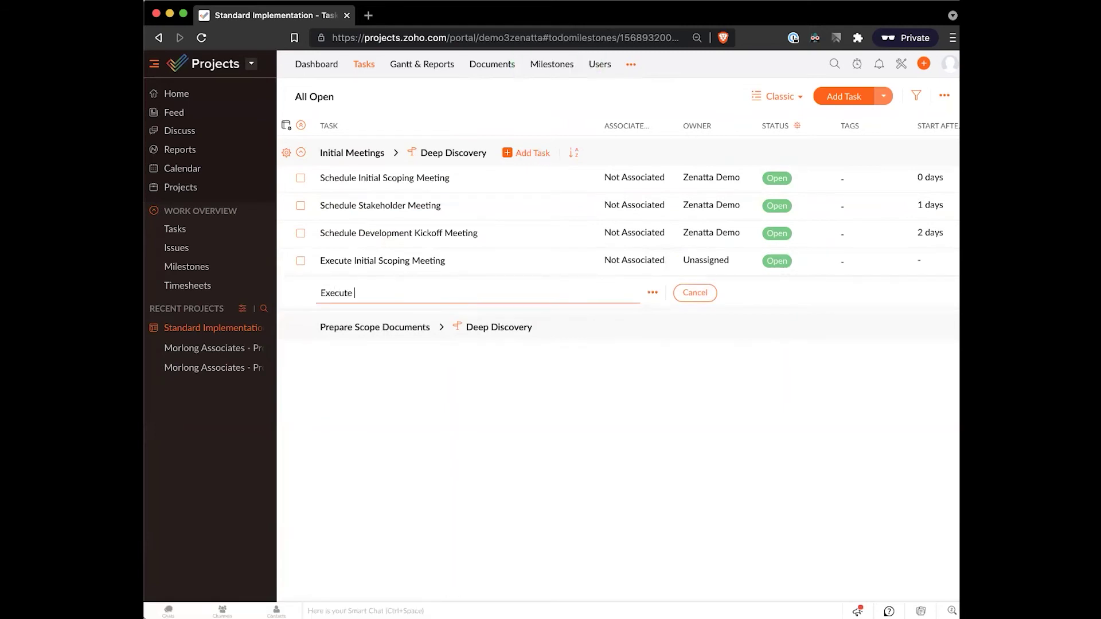
type("Stakeholder Meeting")
key("Return")
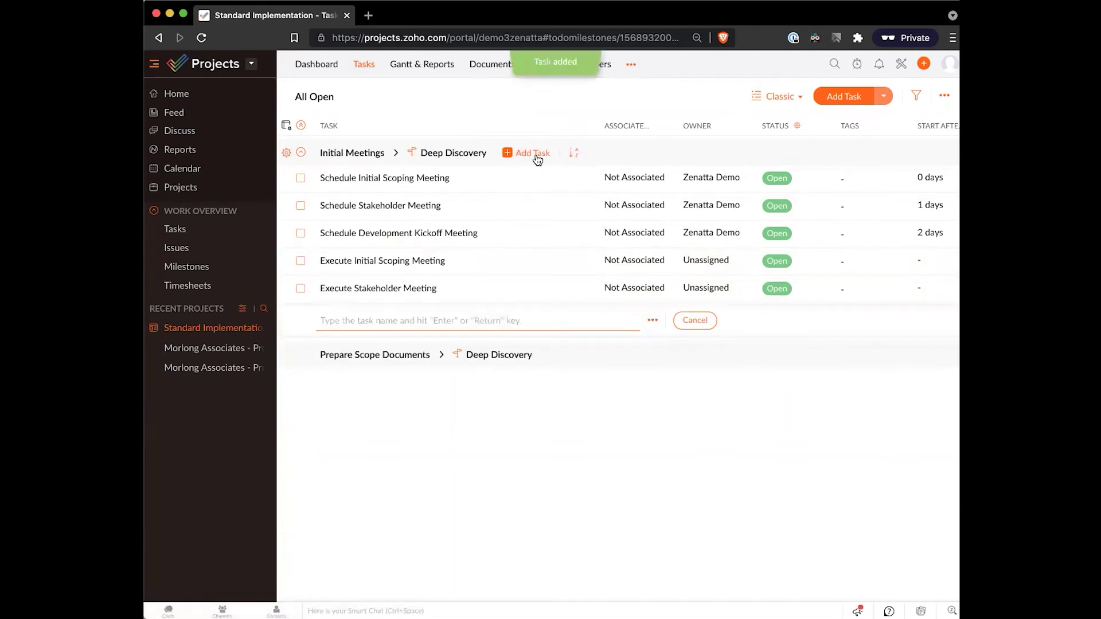
type("Execu")
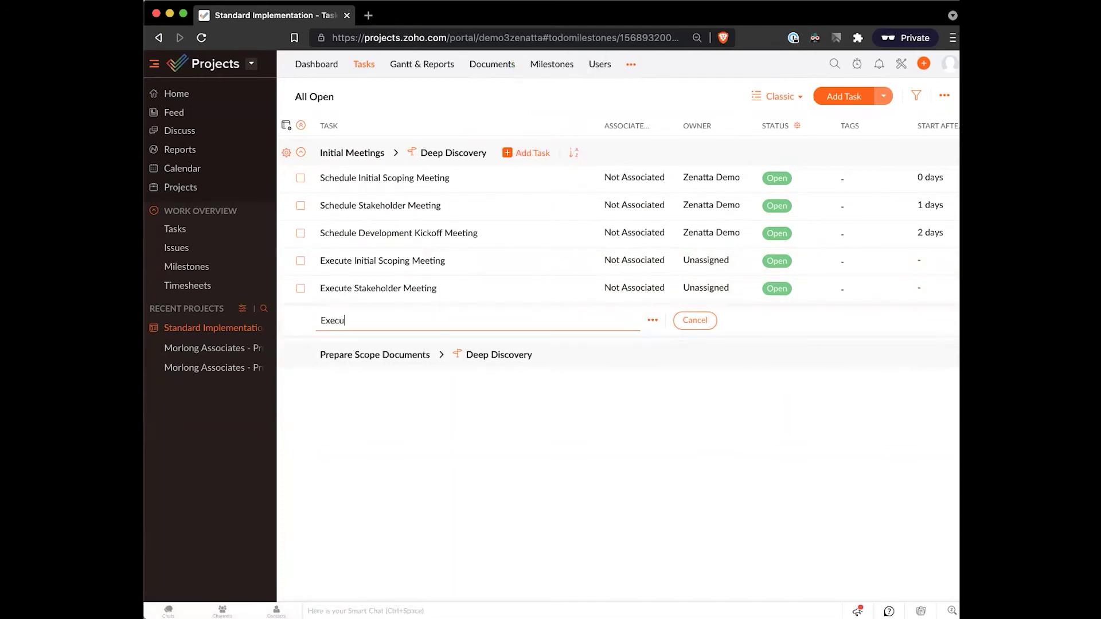
type("te Dev")
type("elopem")
type("ment ")
type("Kicko")
type("ff Meeting")
key("Return")
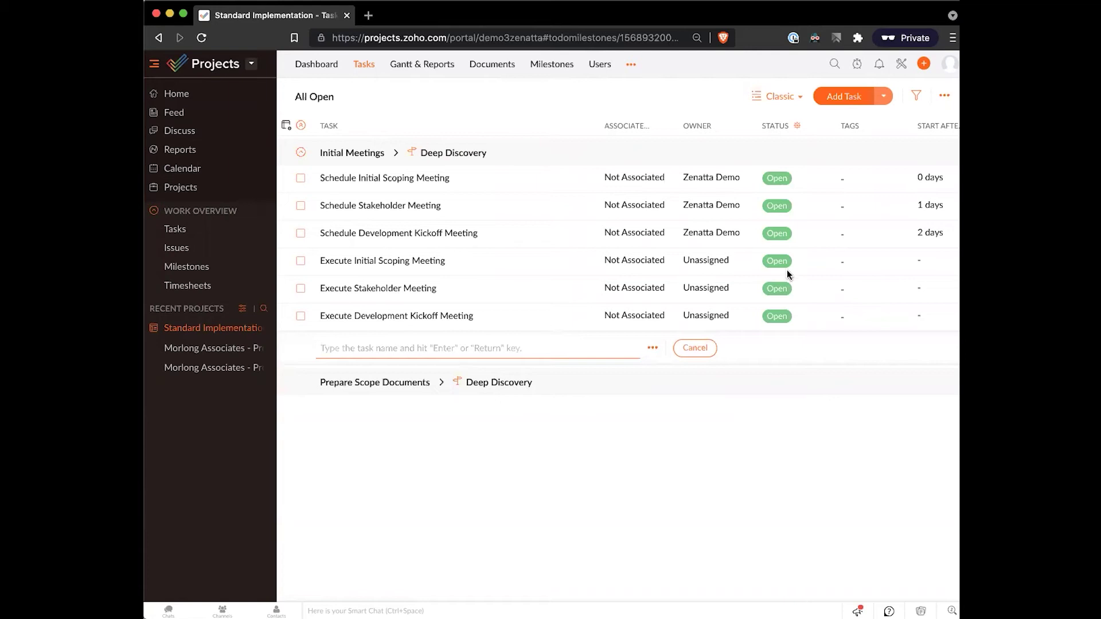
- Set the project user as owner of Execute Initial Scoping, Stakeholder and Development Kickoff Meeting
scroll(803, 270, "right", 2)
left_click(707, 266)
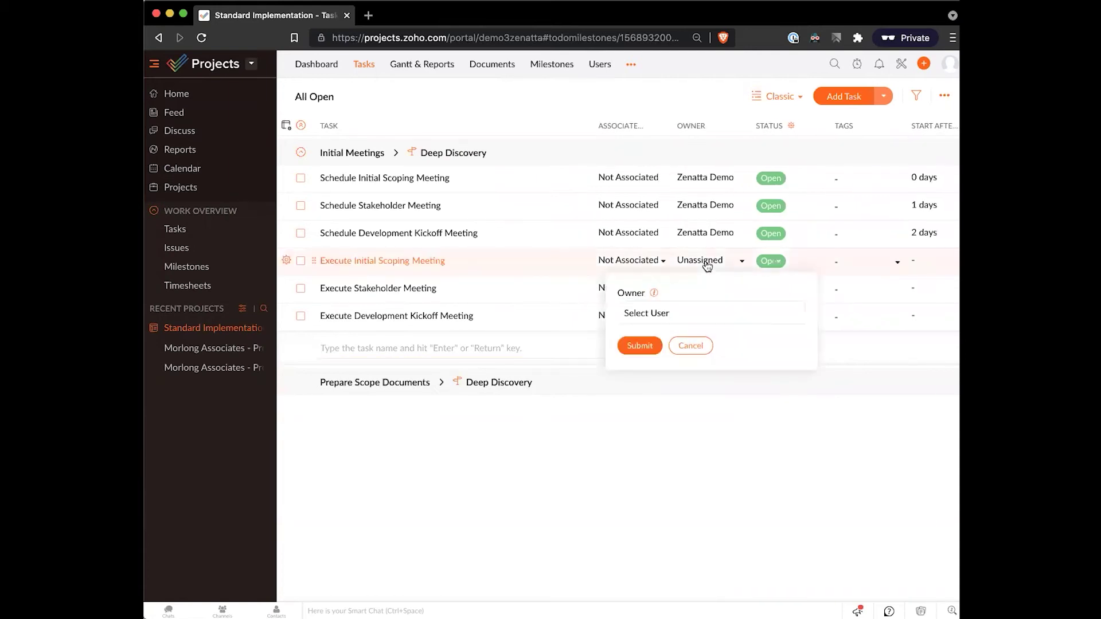
left_click(680, 304)
left_click(668, 352)
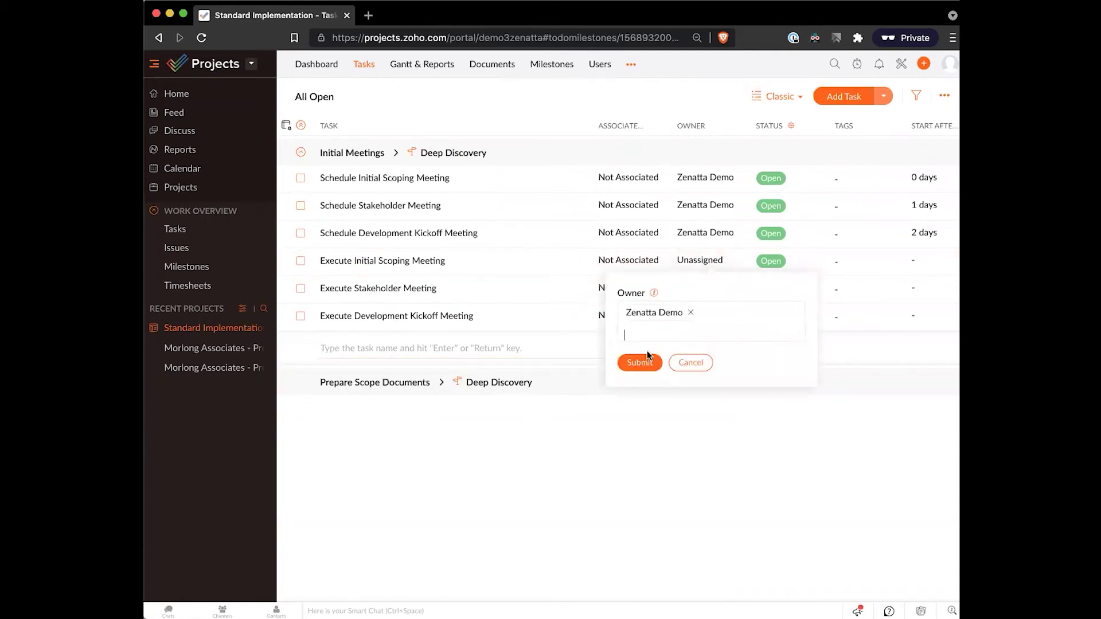
left_click(639, 361)
left_click(709, 287)
left_click(678, 343)
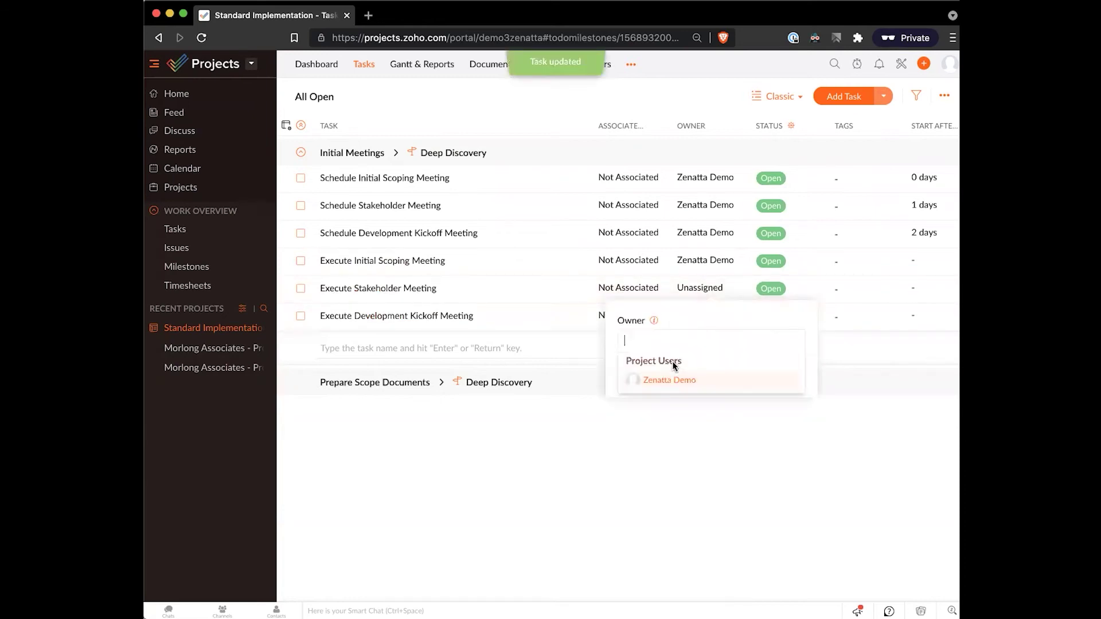
left_click(671, 376)
left_click(640, 395)
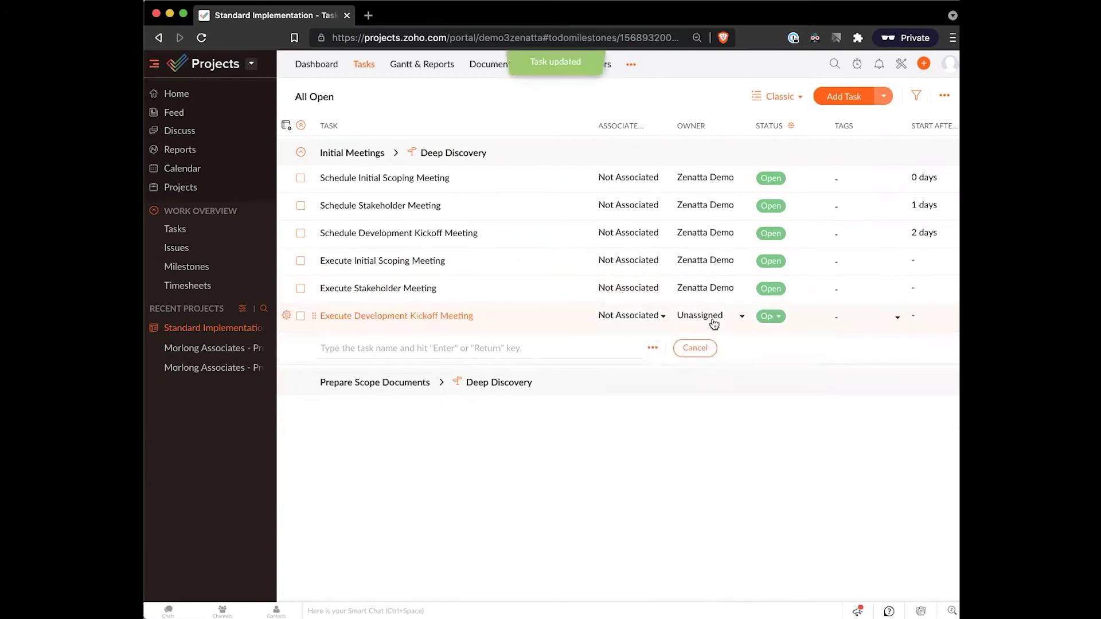
left_click(705, 316)
left_click(697, 361)
left_click(671, 394)
left_click(637, 400)
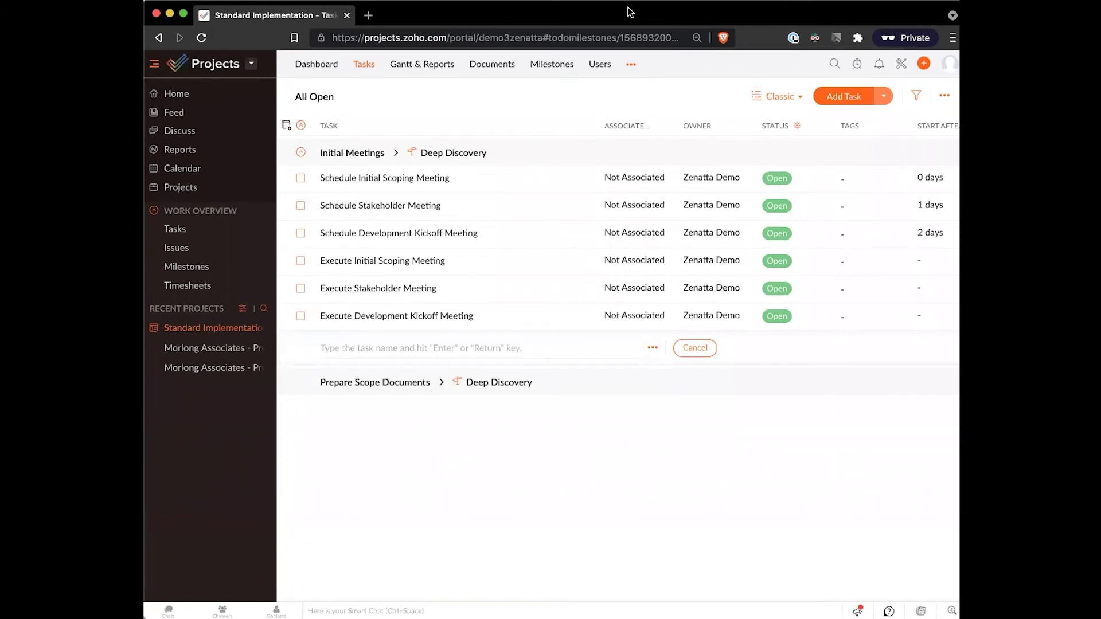
- Make the project user owner of Prepare Operations Handoff Document
scroll(679, 309, "right", 5)
scroll(680, 310, "left", 3)
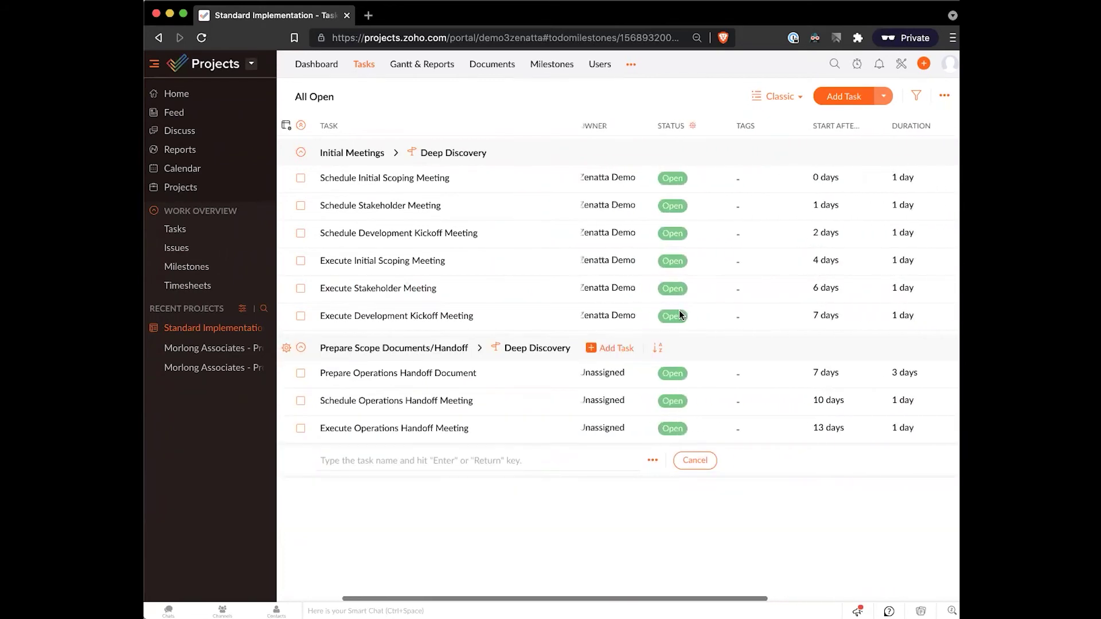
left_click(617, 380)
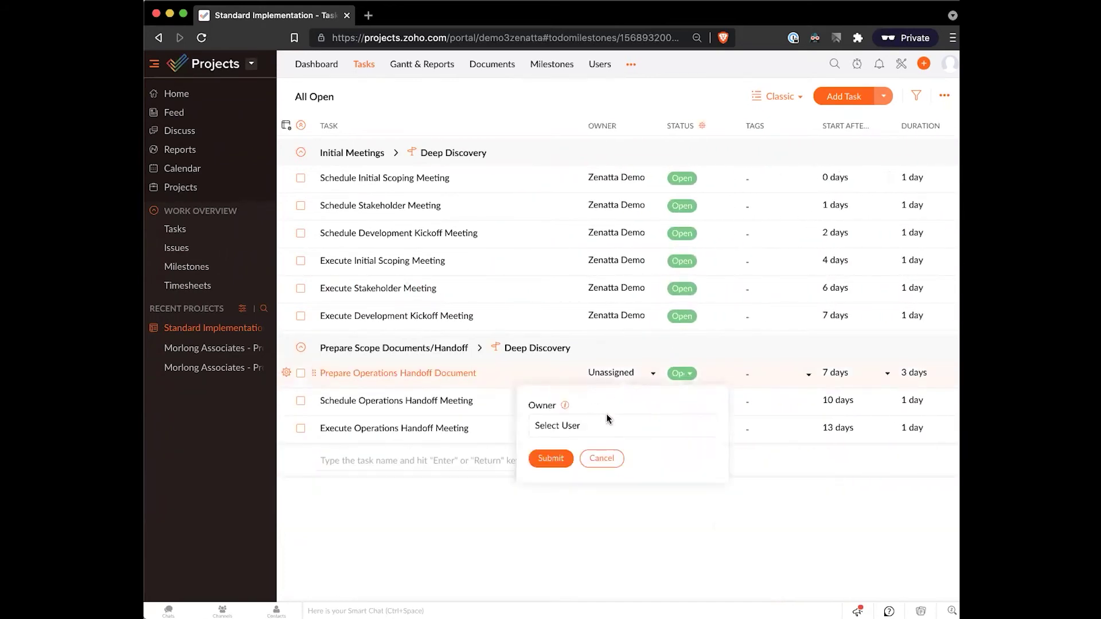
left_click(565, 477)
left_click(551, 474)
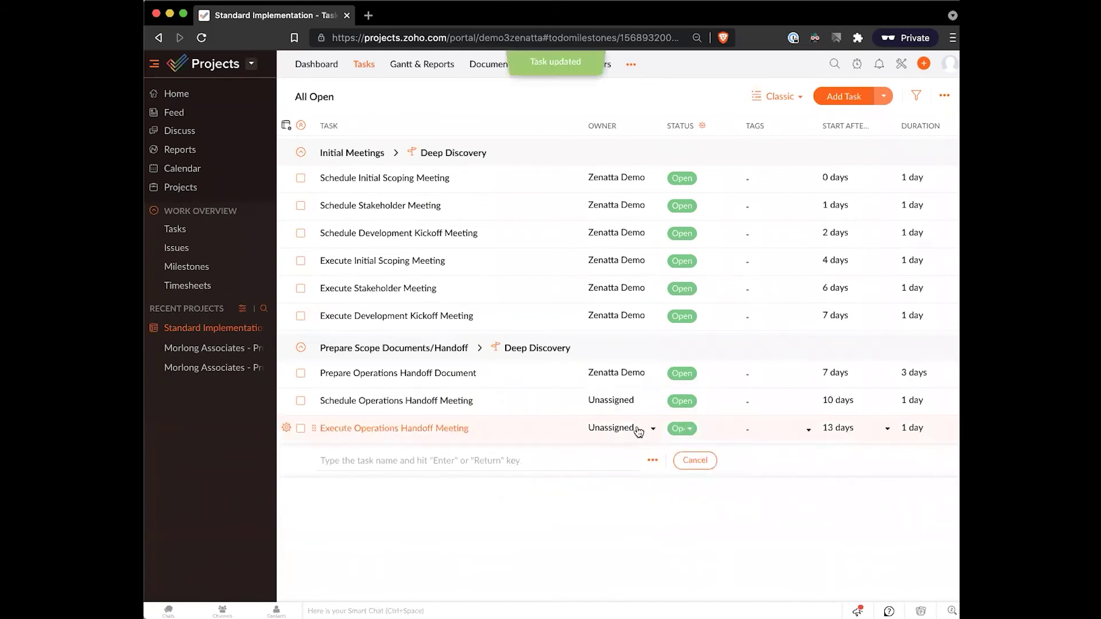
- Make the project user owner of Schedule Operations Handoff Meeting
left_click(614, 402)
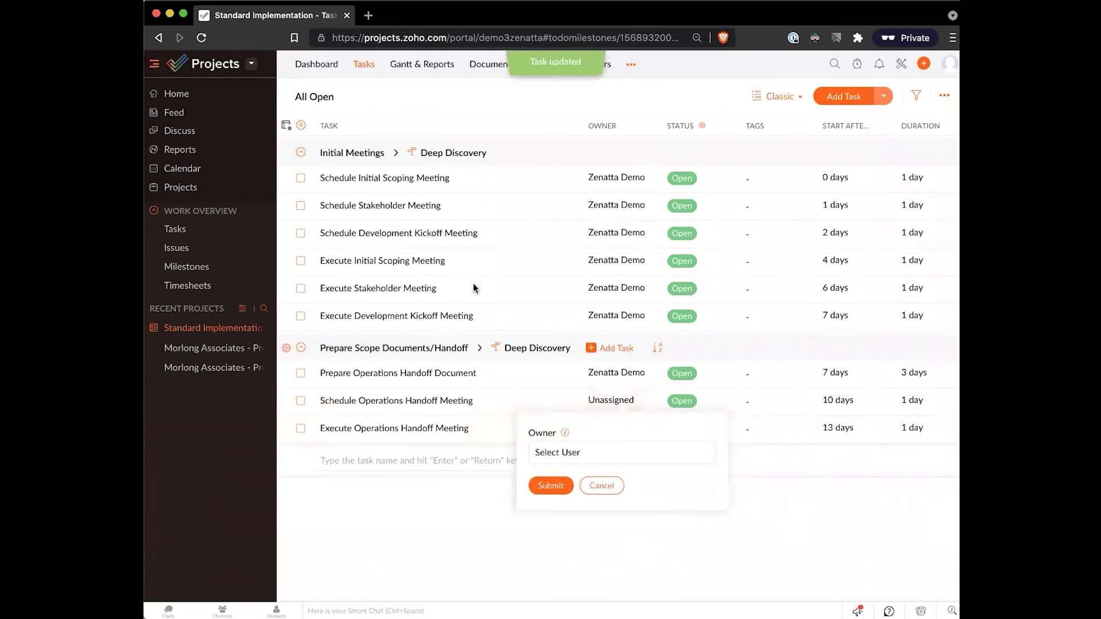
left_click(605, 460)
left_click(595, 462)
left_click(594, 462)
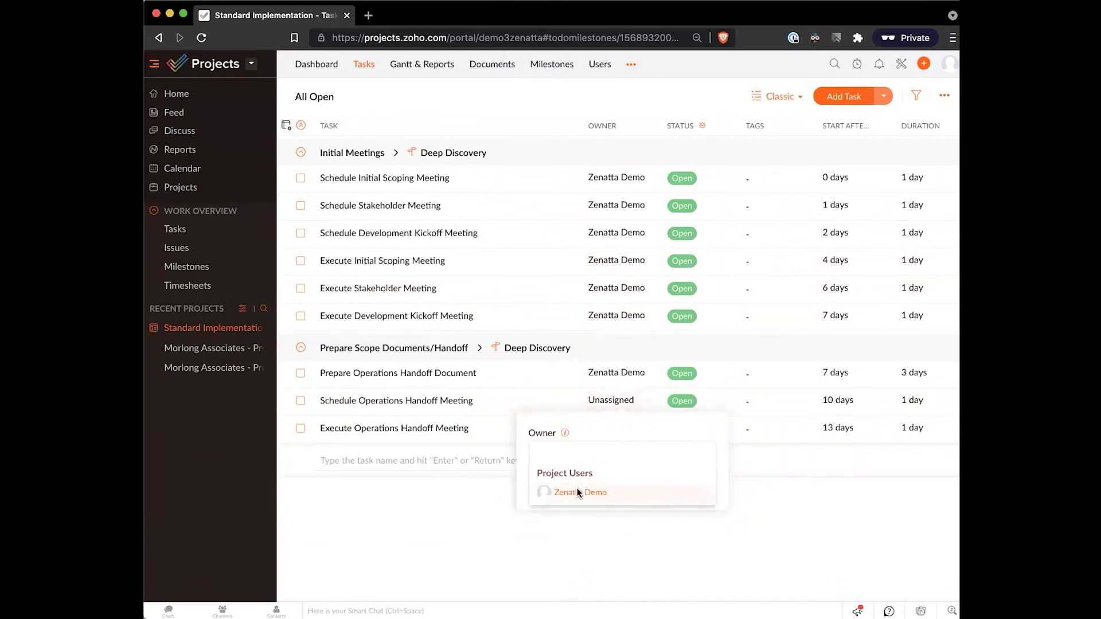
left_click(577, 492)
left_click(548, 503)
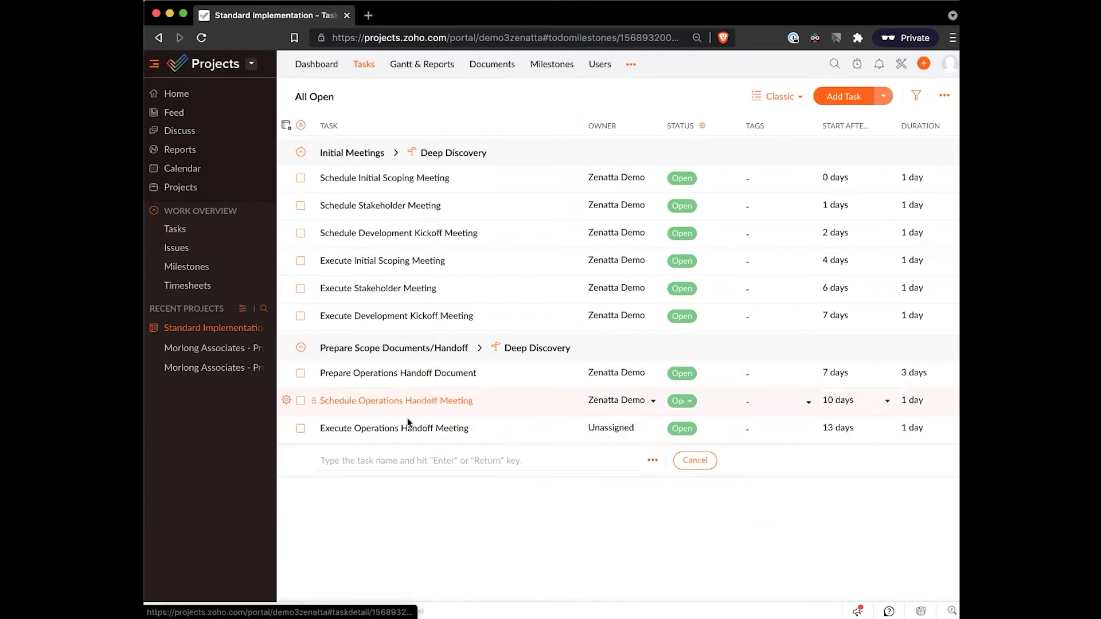
- Choose the project user as owner of Execute Operations Handoff Meeting
left_click(622, 429)
left_click(597, 482)
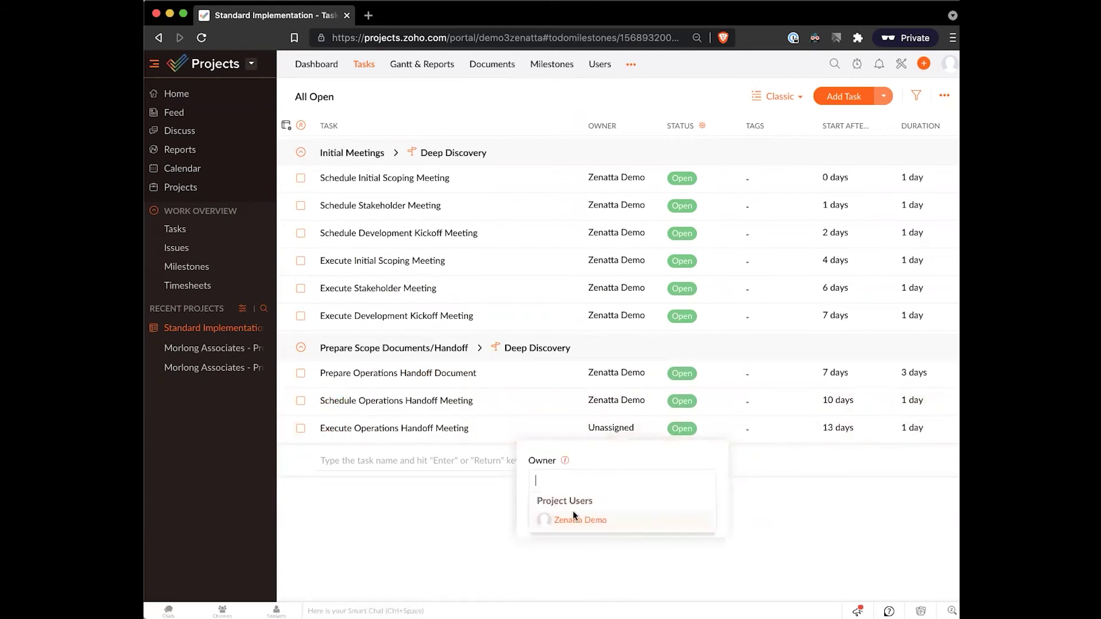
left_click(562, 522)
- Switch Schedule Initial Scoping Meeting's work estimate from per-day to total work hours
scroll(769, 246, "right", 3)
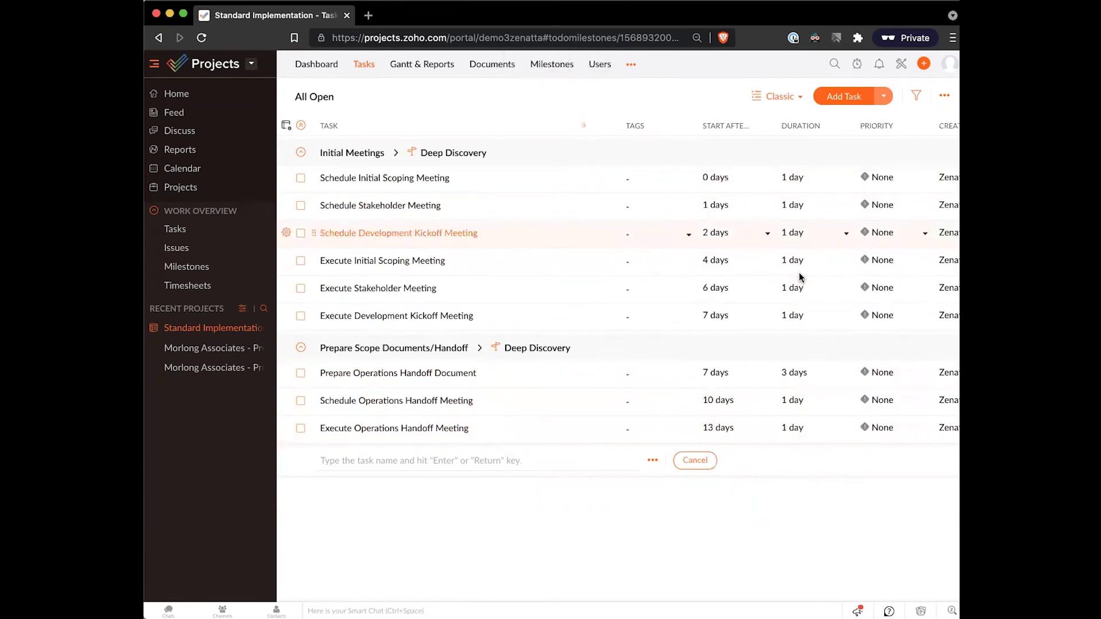
scroll(786, 249, "right", 1)
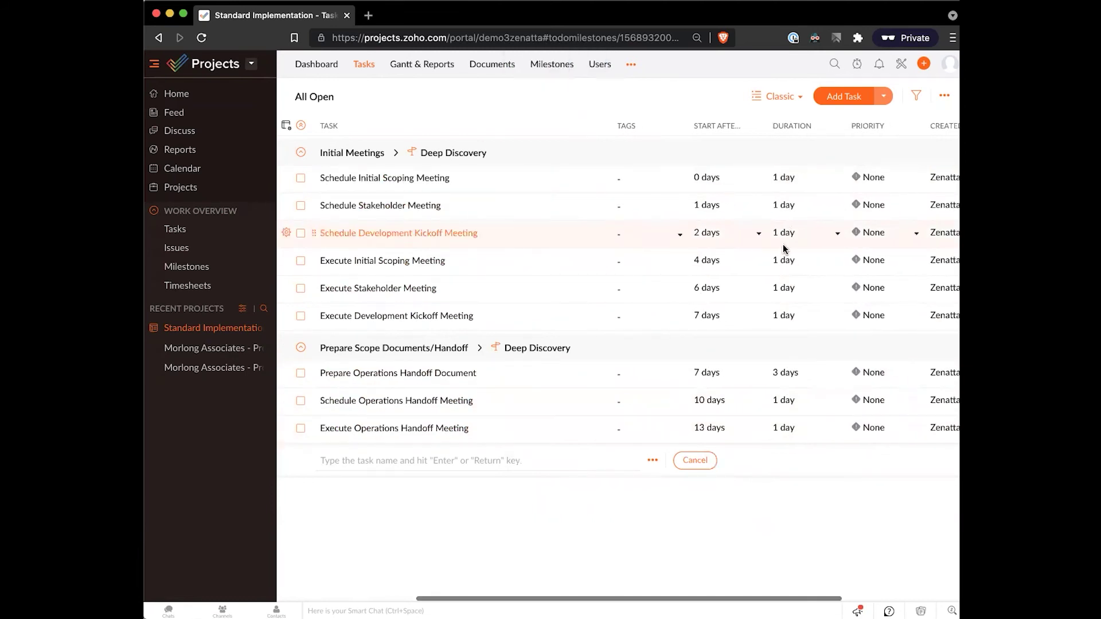
scroll(784, 249, "right", 5)
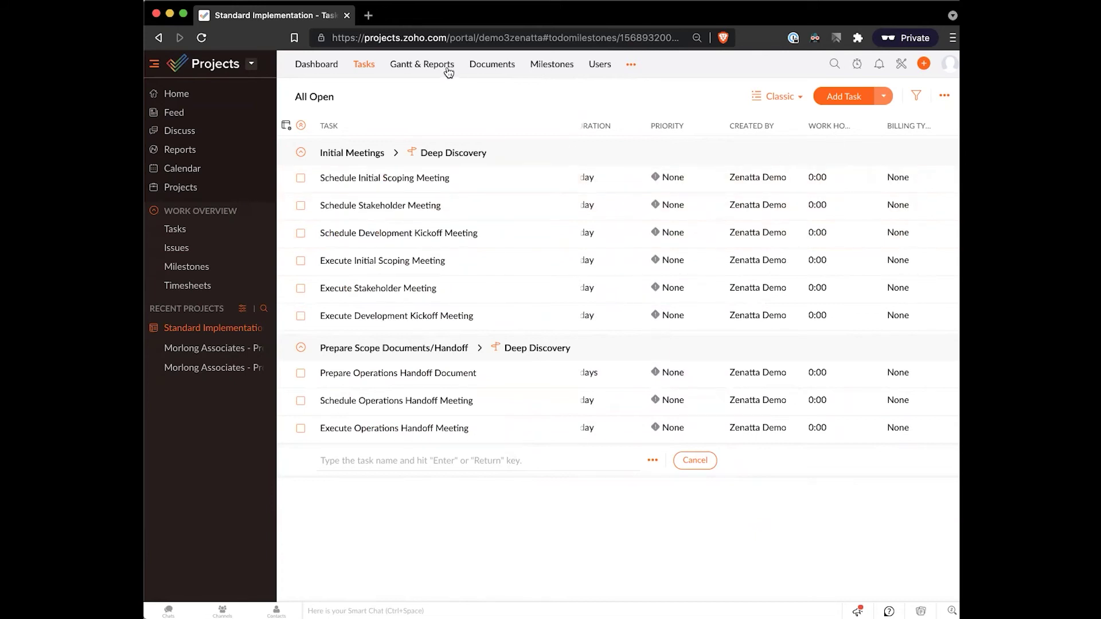
left_click(855, 182)
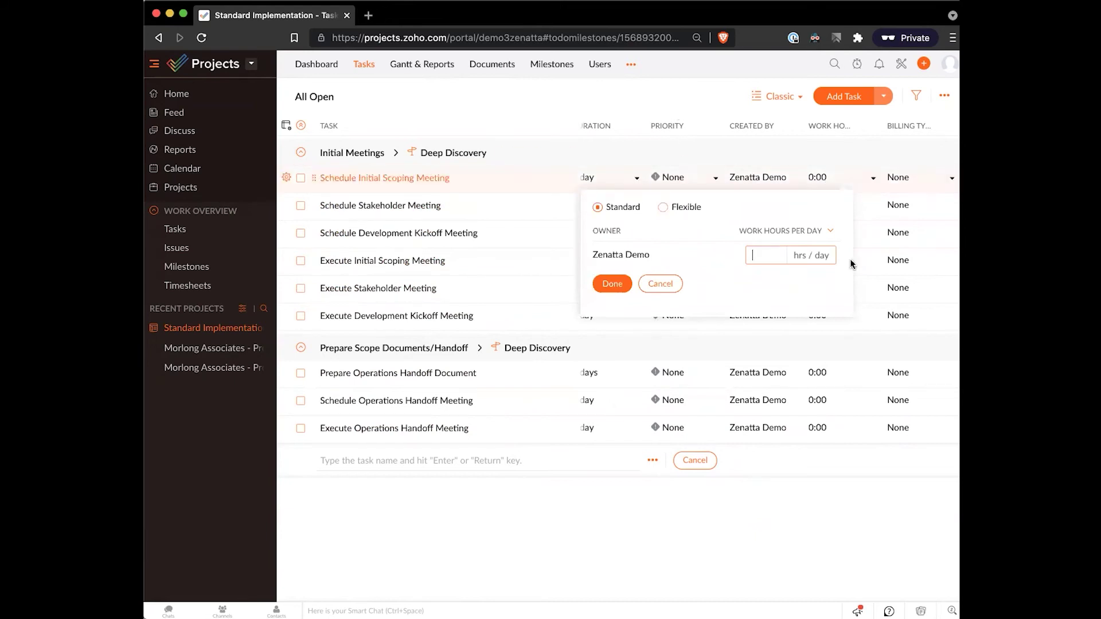
left_click(829, 232)
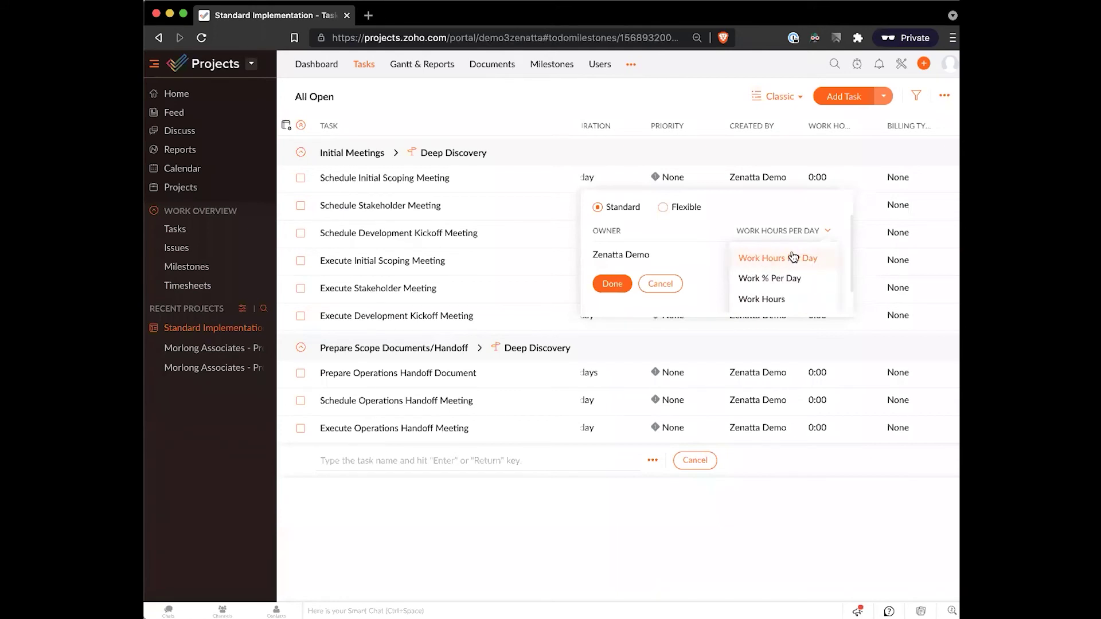
left_click(772, 301)
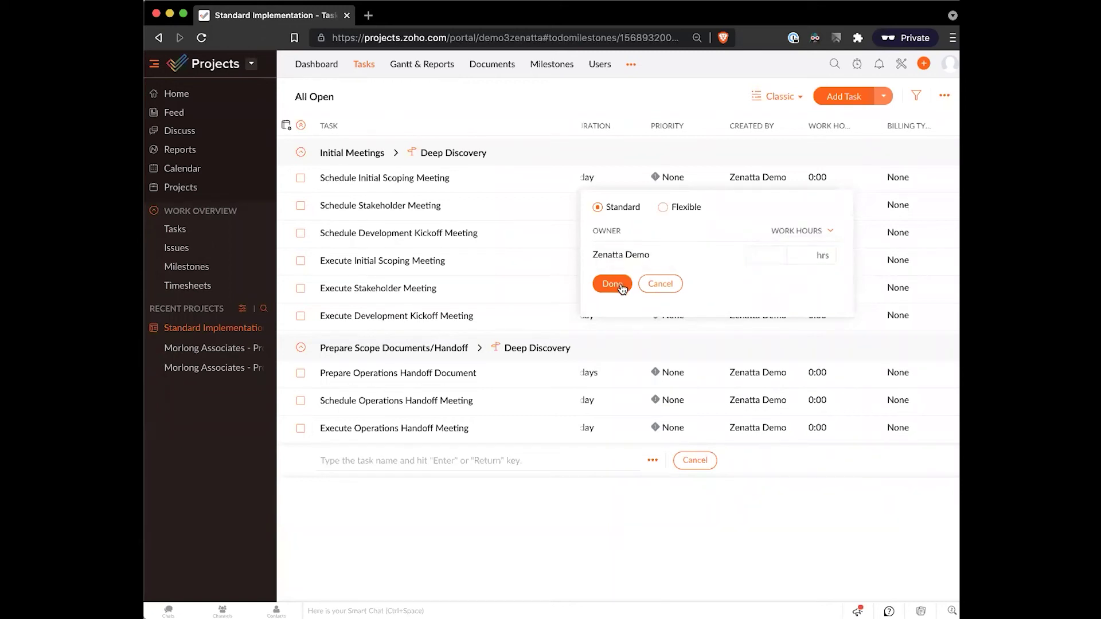
left_click(622, 288)
left_click(829, 177)
left_click(810, 234)
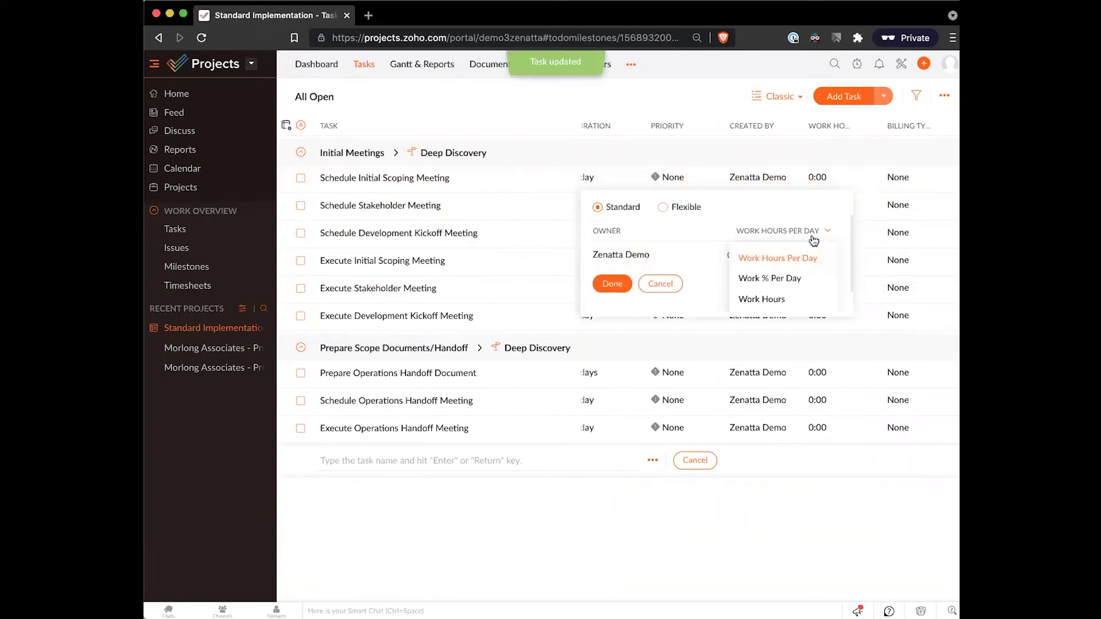
left_click(791, 299)
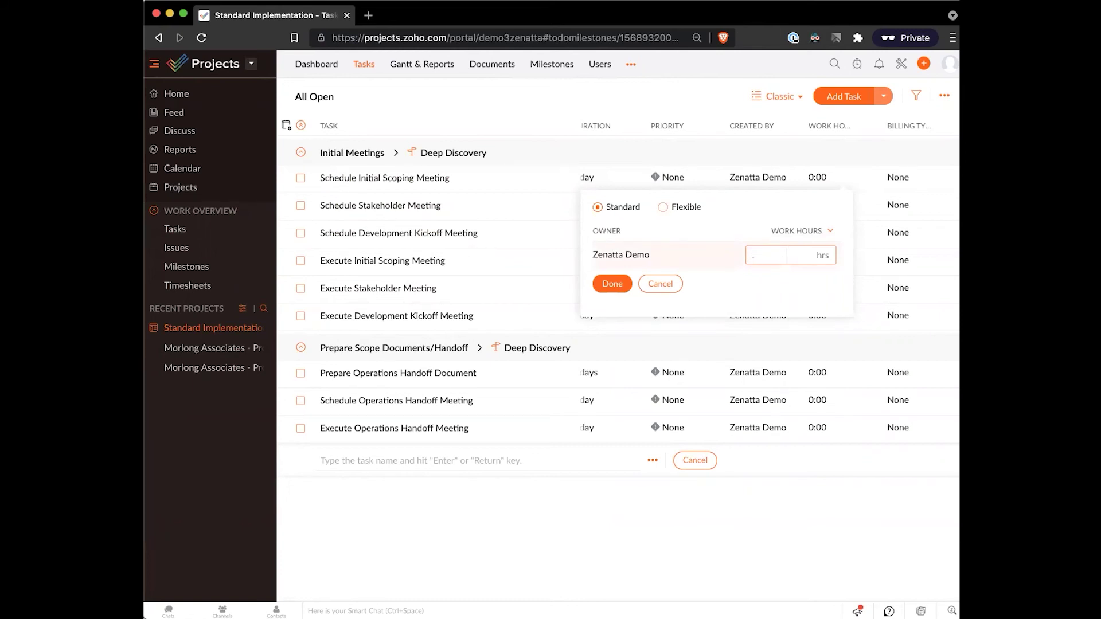
- Give Schedule Initial Scoping, Stakeholder and Development Kickoff Meeting 0.25 work hours each
type(".25")
left_click(620, 289)
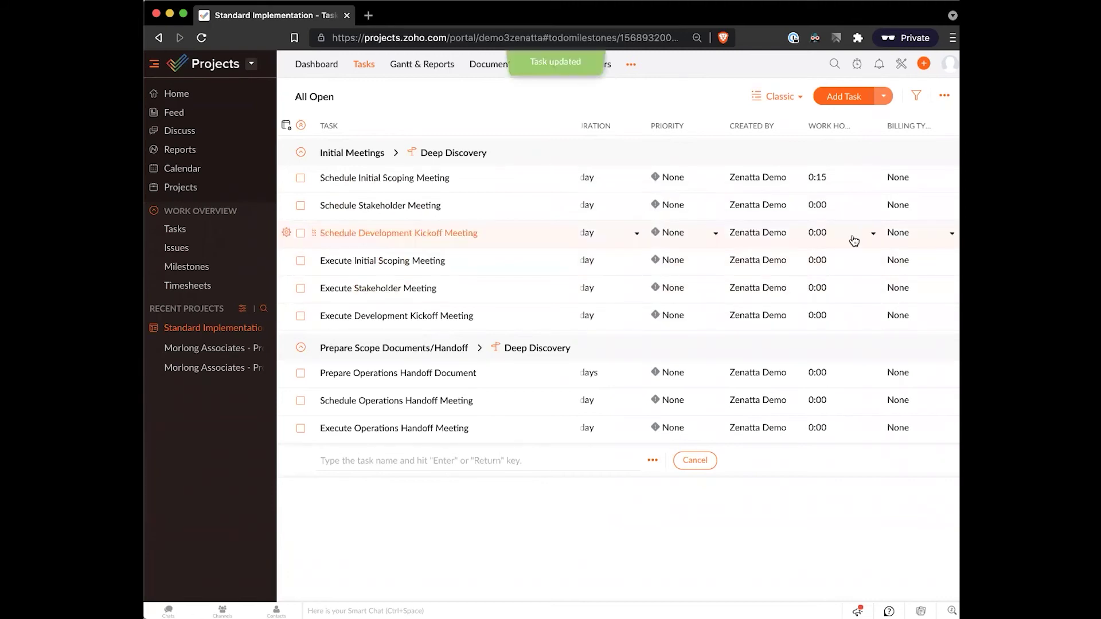
left_click(841, 205)
left_click(803, 259)
left_click(779, 330)
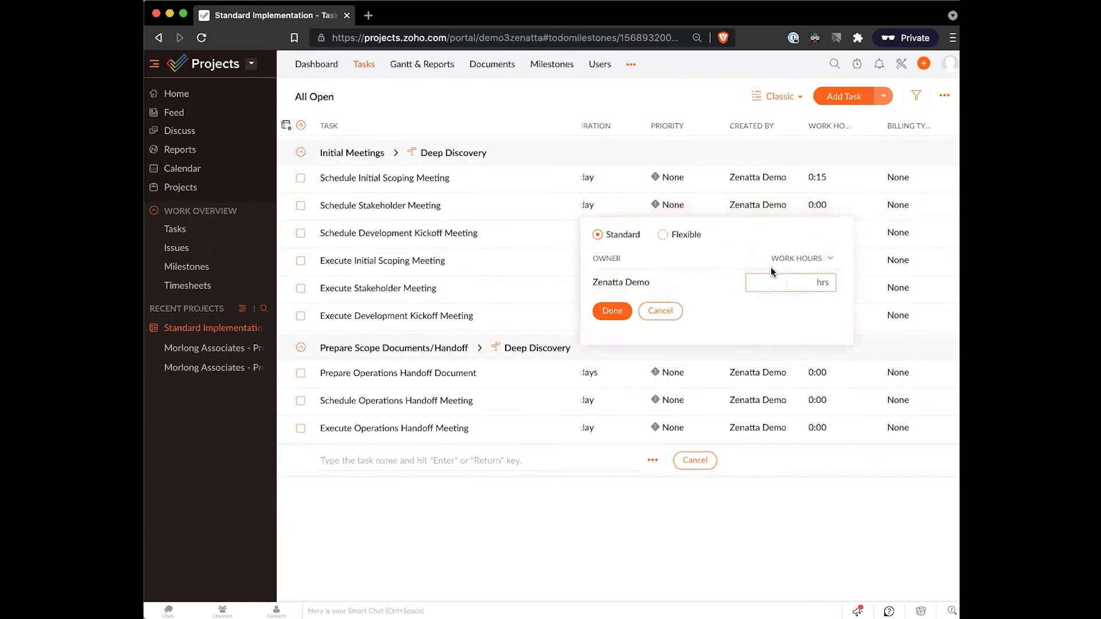
type(".25")
left_click(612, 311)
left_click(836, 233)
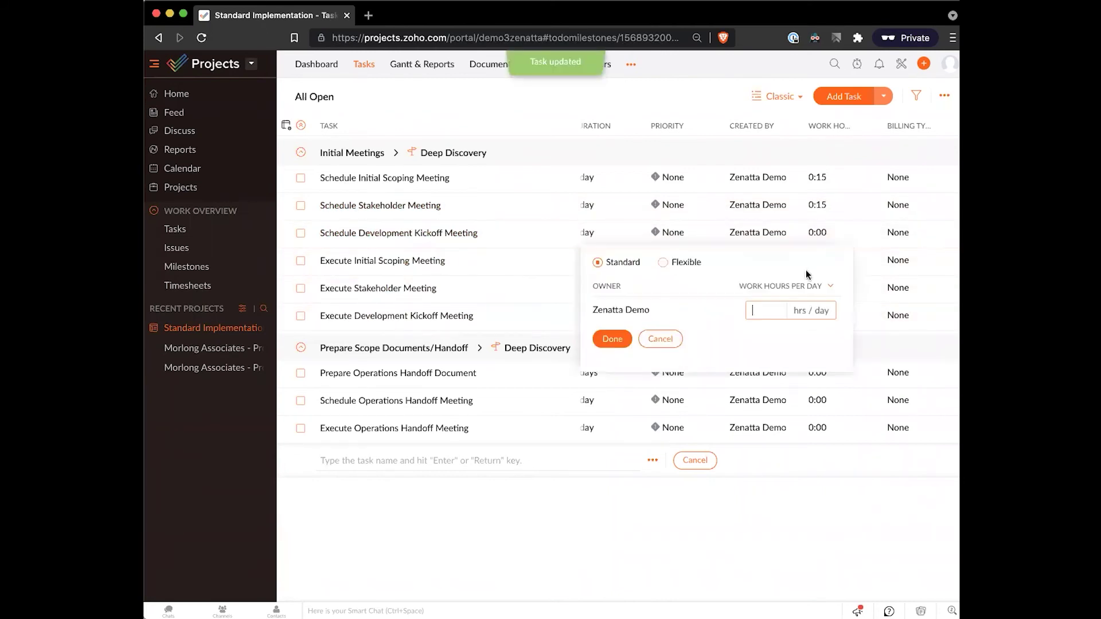
left_click(803, 286)
left_click(787, 352)
type(".25")
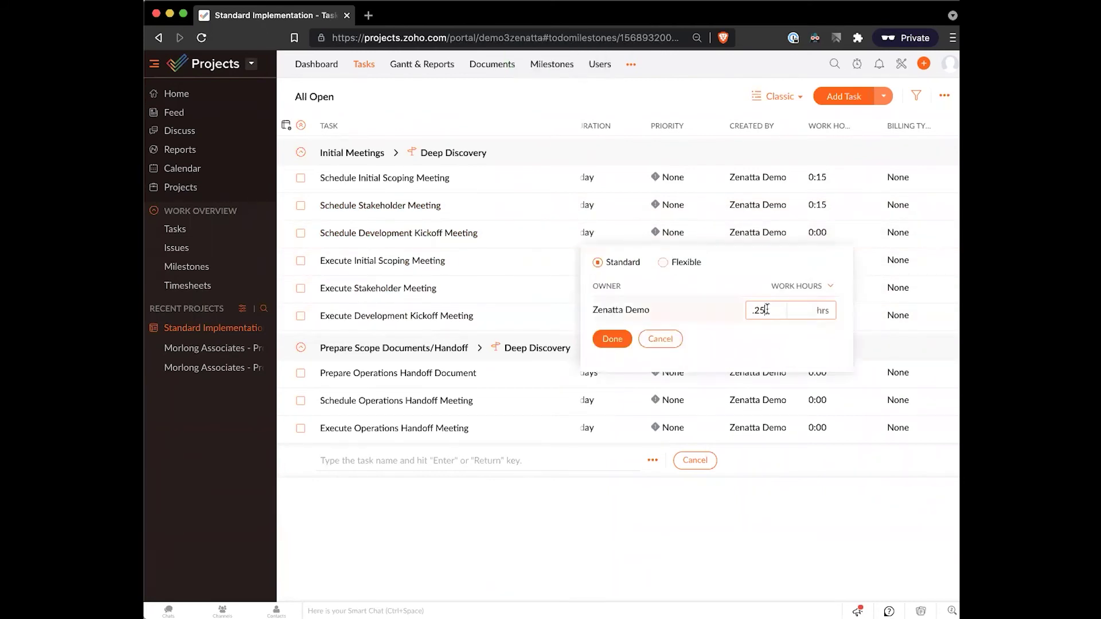
left_click(614, 340)
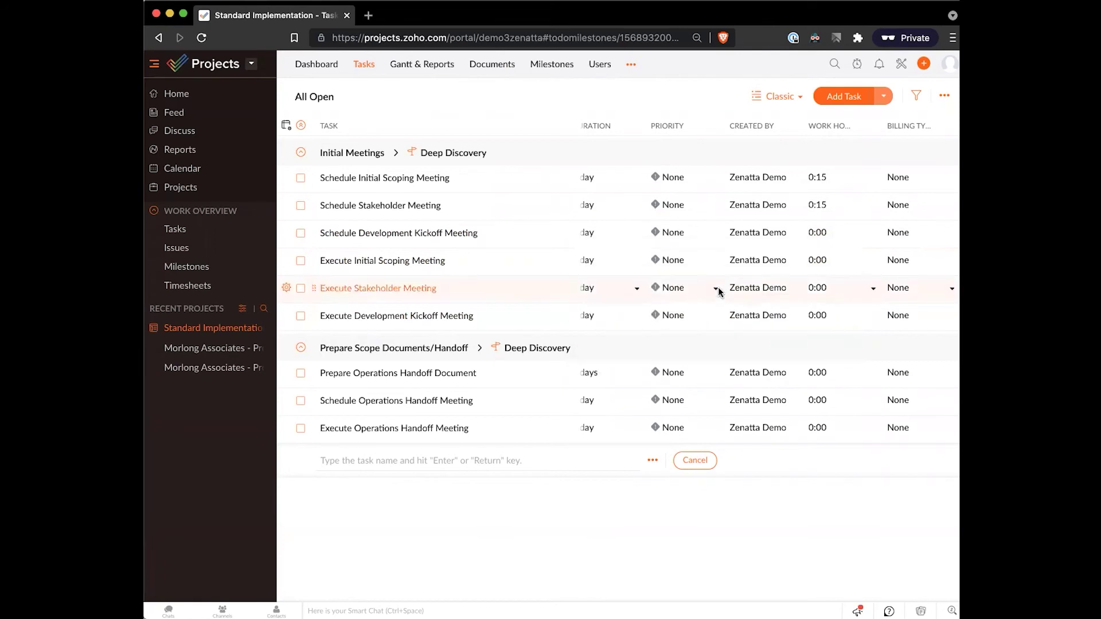
- Give Execute Initial Scoping, Stakeholder and Development Kickoff Meeting 1.5 work hours each
left_click(829, 262)
left_click(803, 314)
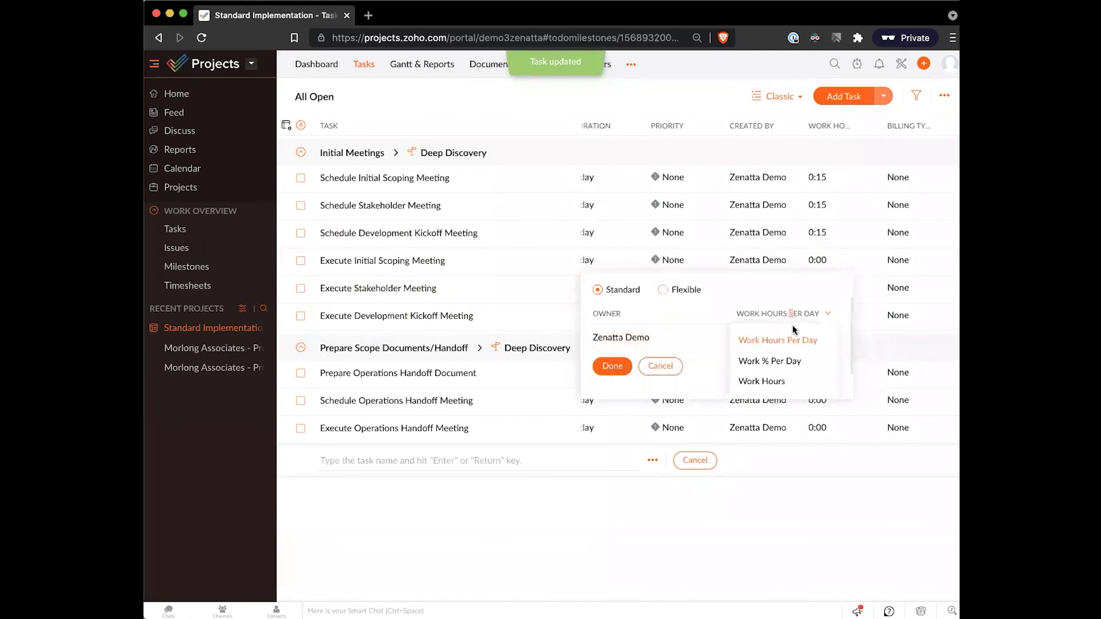
left_click(778, 381)
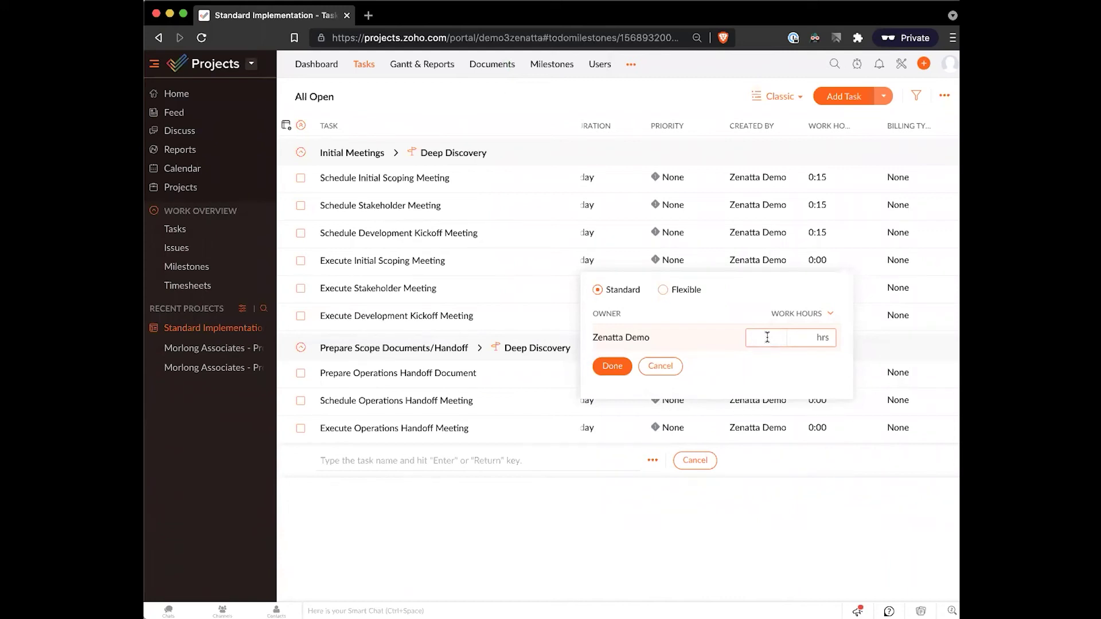
type("1.5")
left_click(612, 366)
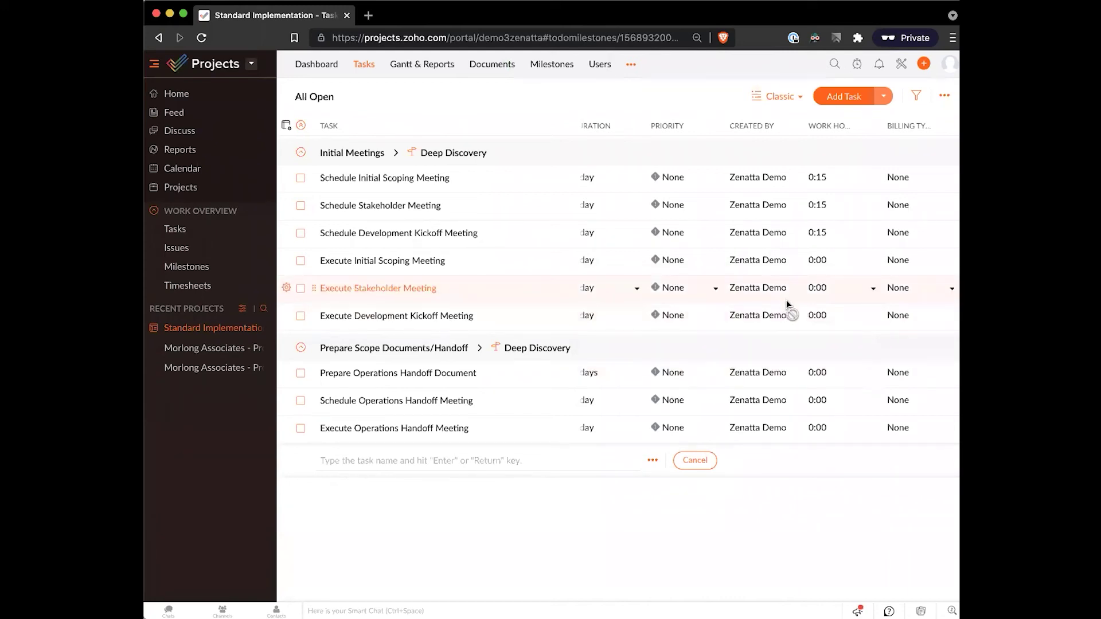
left_click(818, 287)
left_click(803, 341)
left_click(772, 409)
type("1.5")
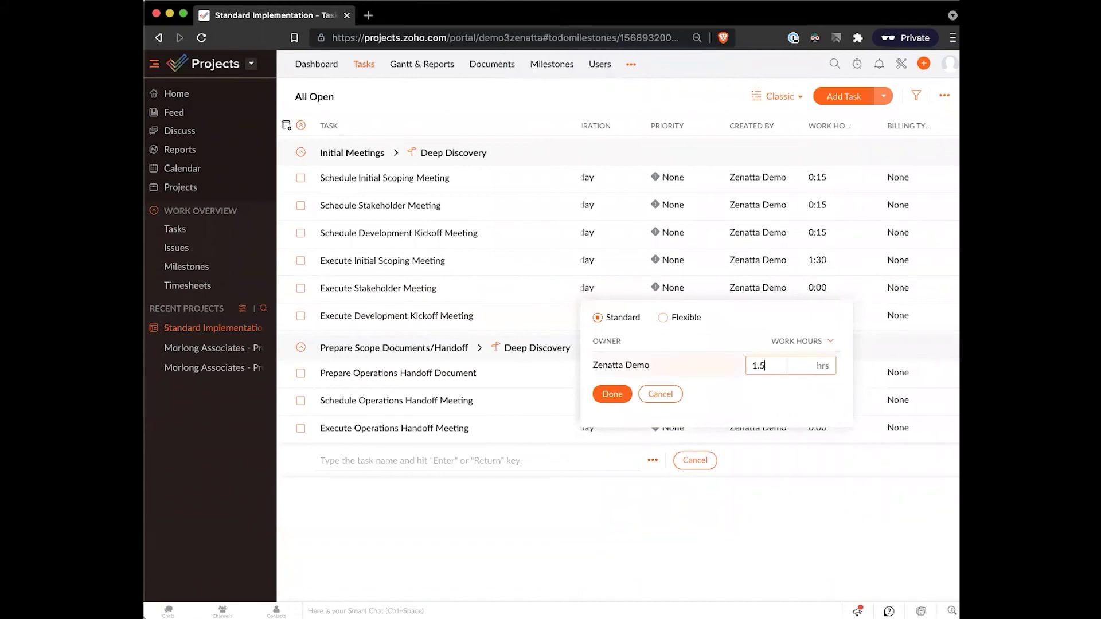
left_click(611, 395)
left_click(817, 315)
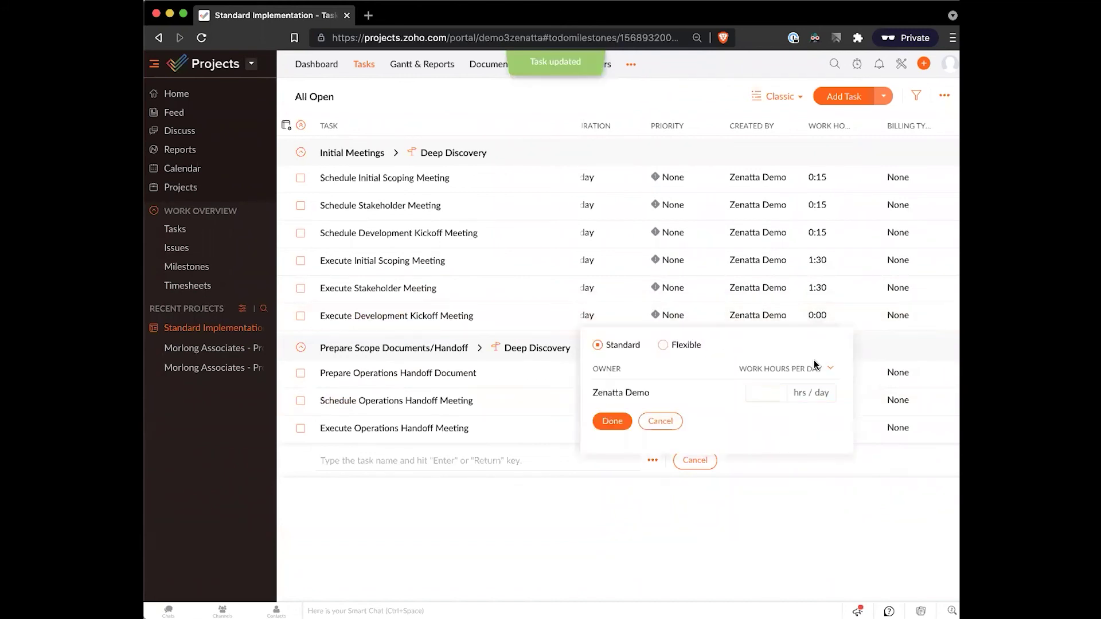
left_click(815, 370)
left_click(775, 435)
type("1.5")
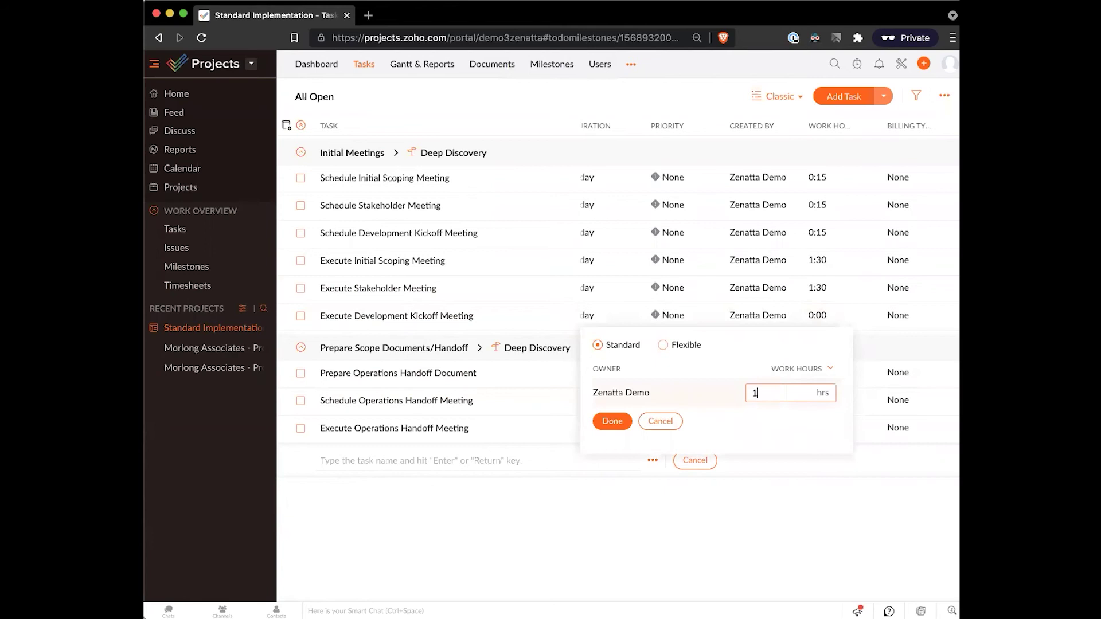
left_click(619, 426)
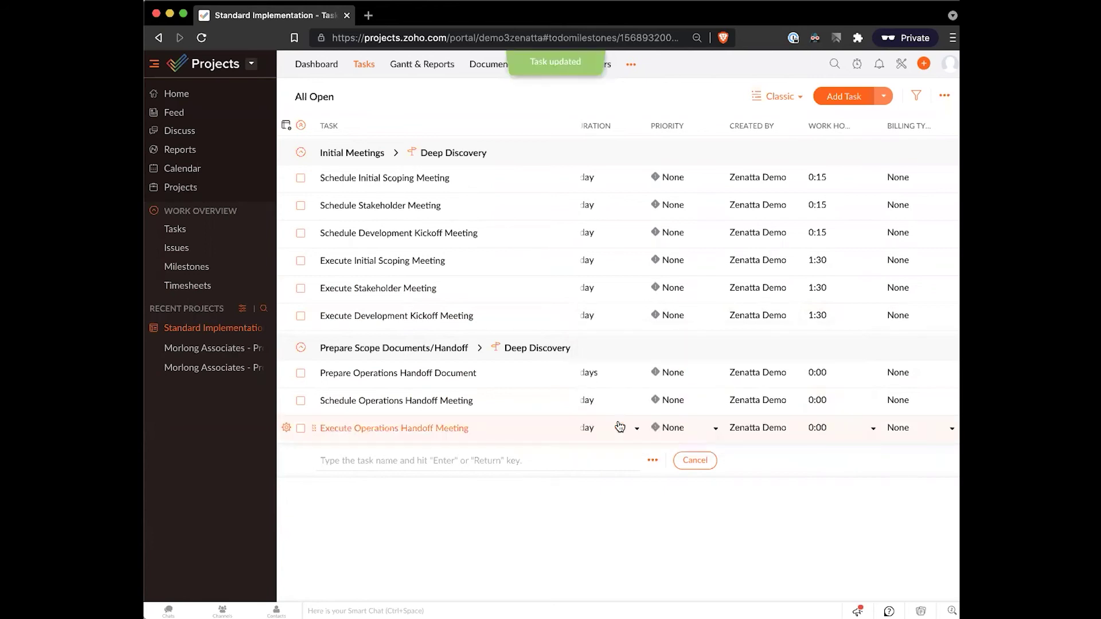
- Set the handoff tasks to 3, 0.25 and 1.5 work hours respectively
left_click(848, 377)
left_click(795, 427)
left_click(779, 490)
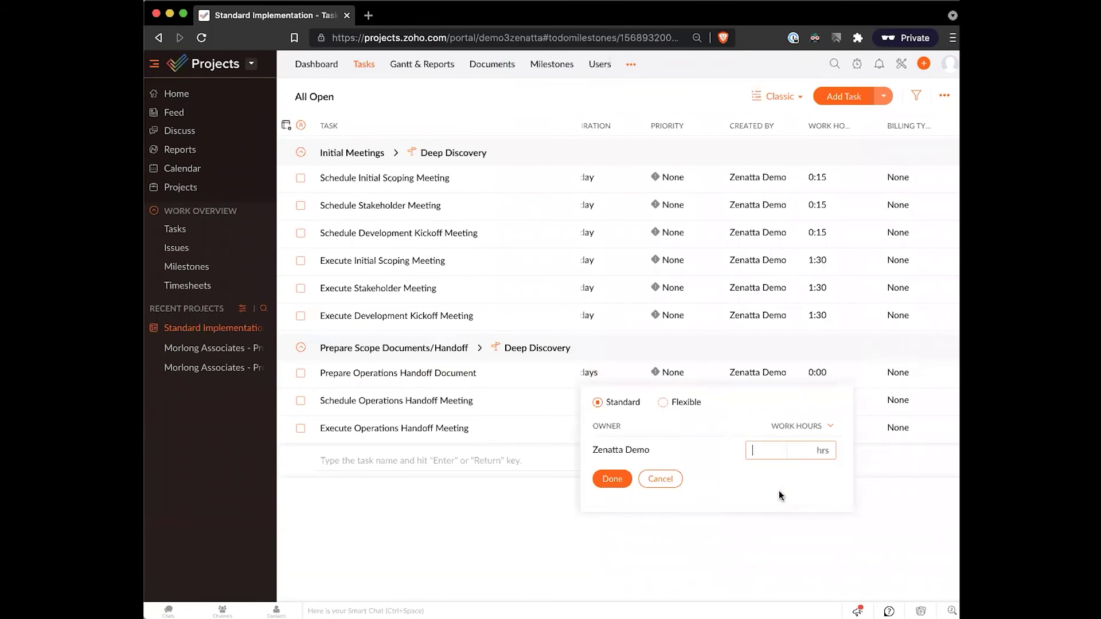
type("3")
left_click(612, 479)
left_click(822, 400)
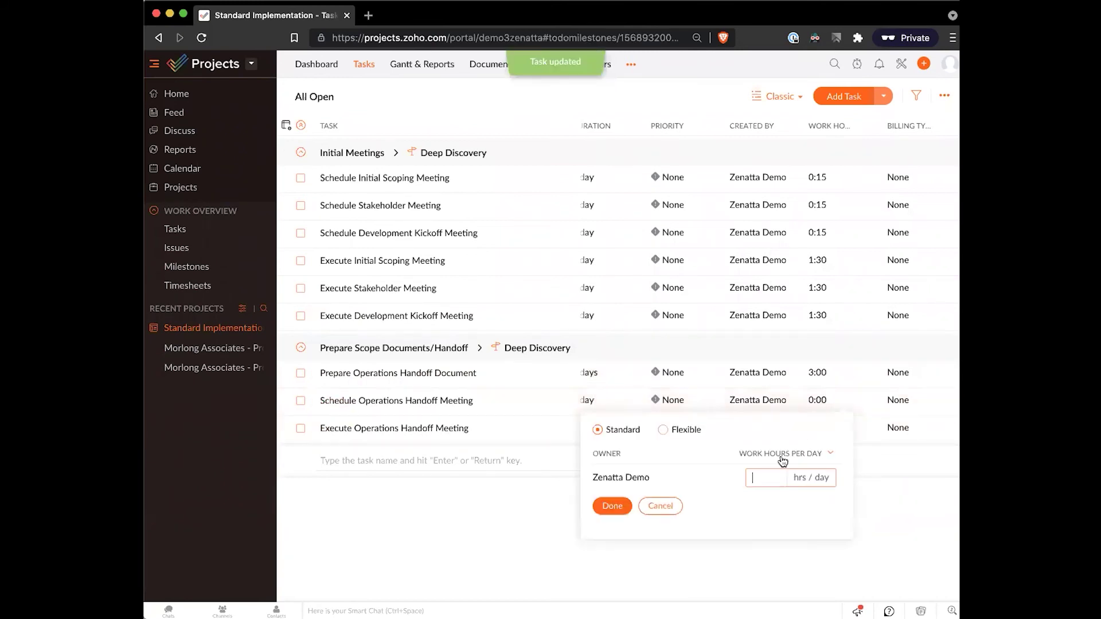
left_click(781, 455)
left_click(777, 524)
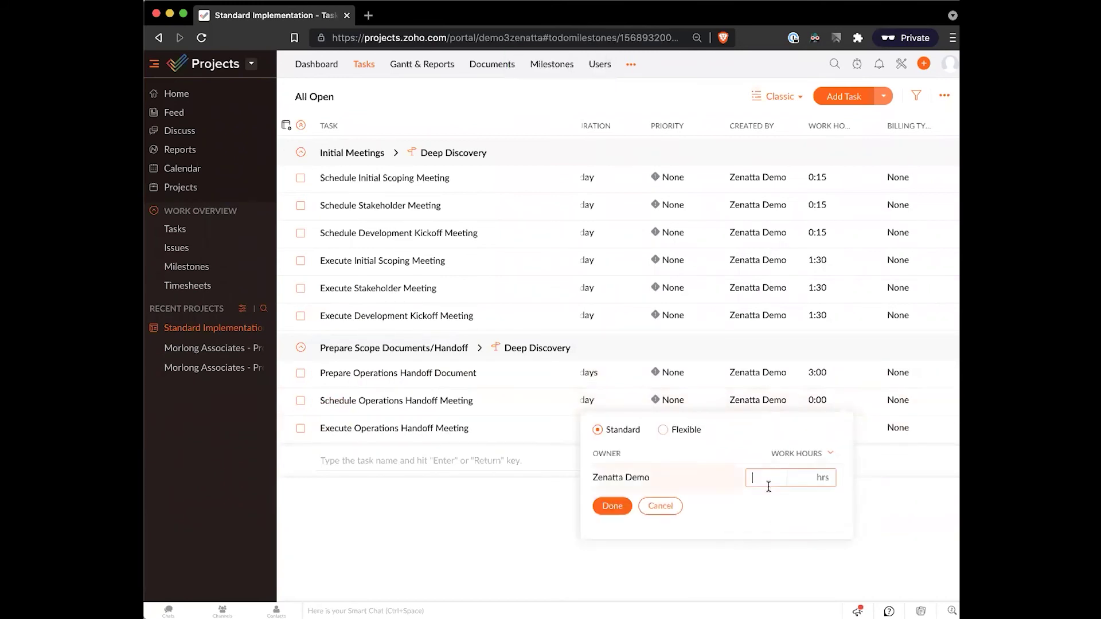
type(".25")
left_click(612, 506)
left_click(821, 428)
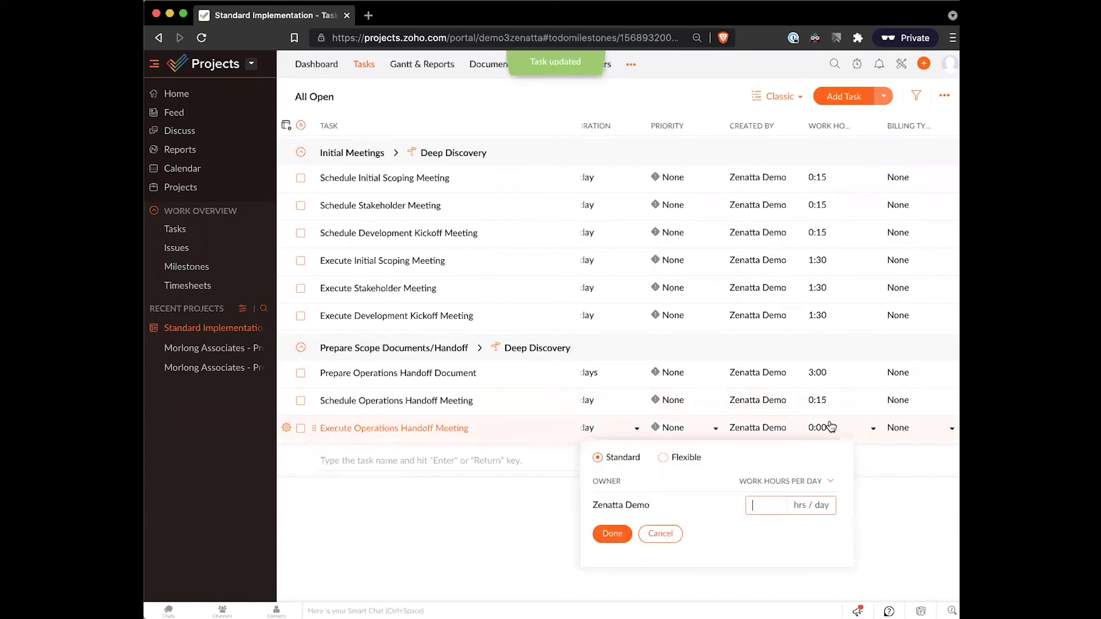
left_click(782, 482)
left_click(782, 549)
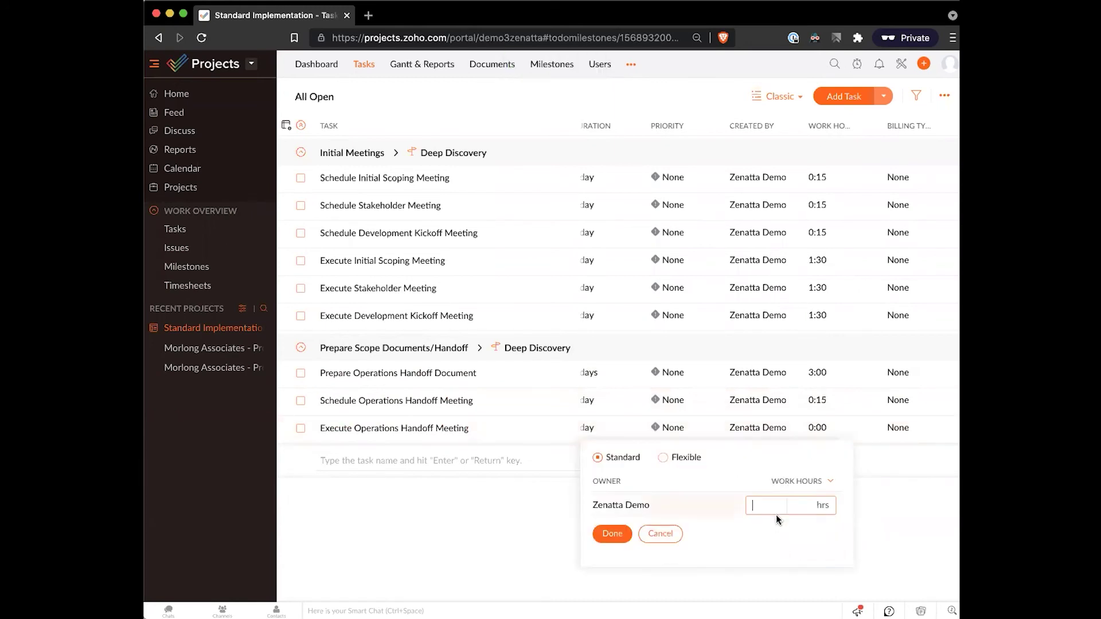
type("1.5")
left_click(612, 534)
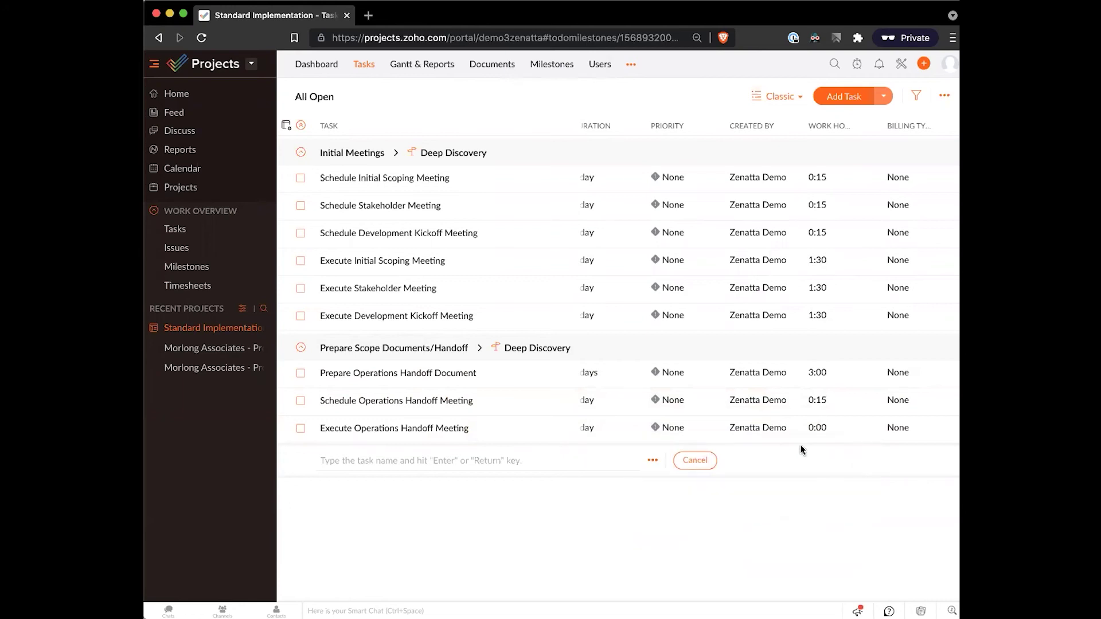
scroll(843, 399, "left", 5)
scroll(853, 400, "right", 5)
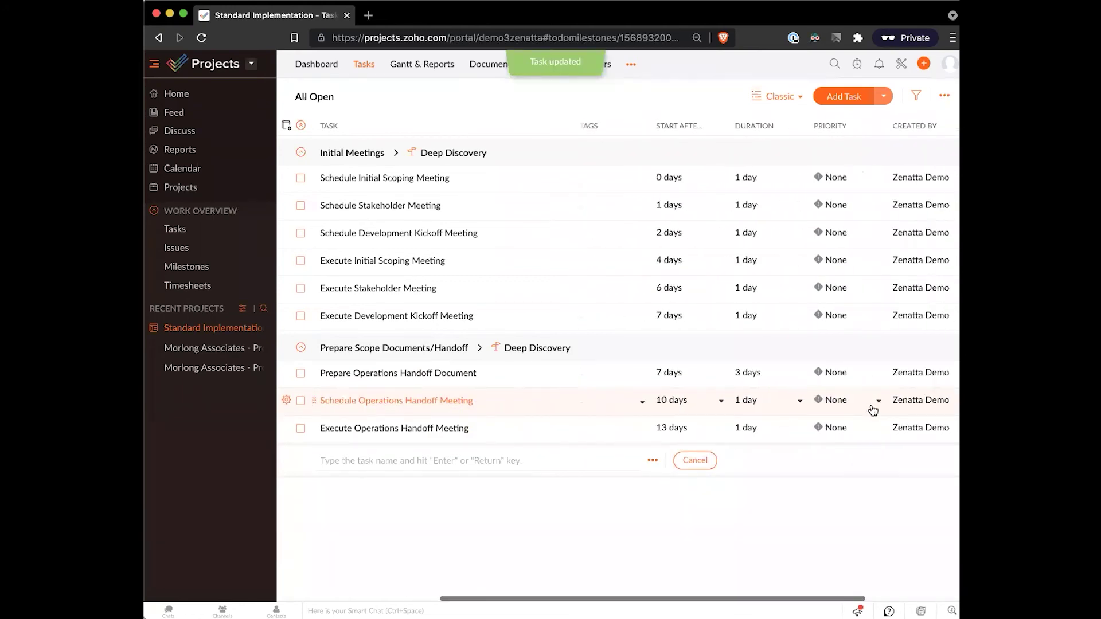
- Show the project's Gantt chart, widened to display days 1–31 beside the task titles
left_click(419, 63)
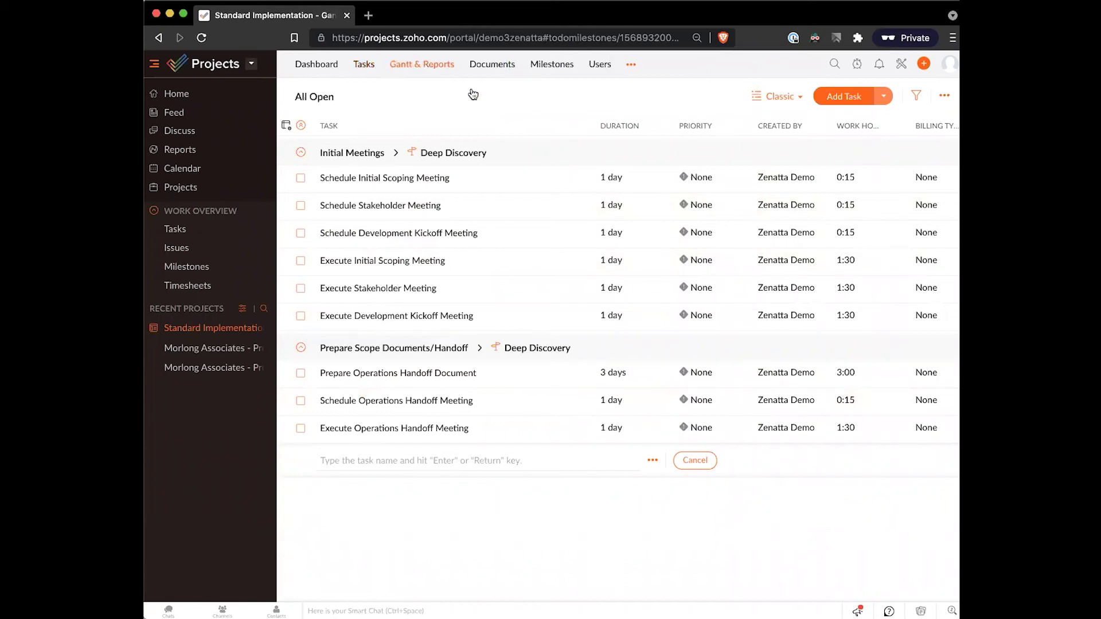
scroll(766, 325, "right", 2)
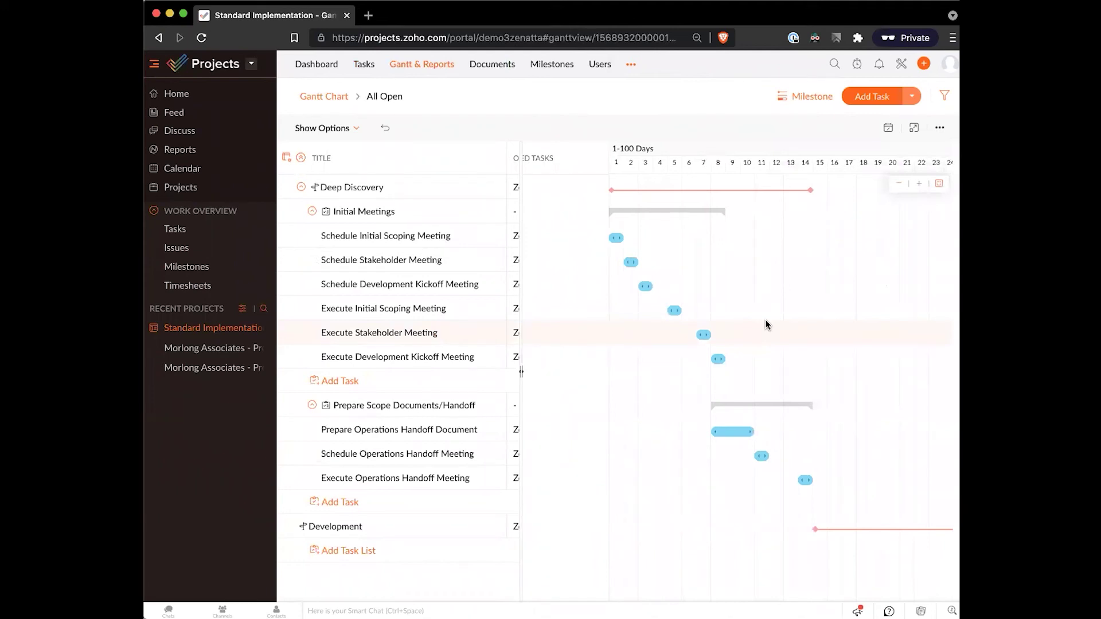
left_click_drag(548, 322, 693, 301)
scroll(553, 320, "right", 1)
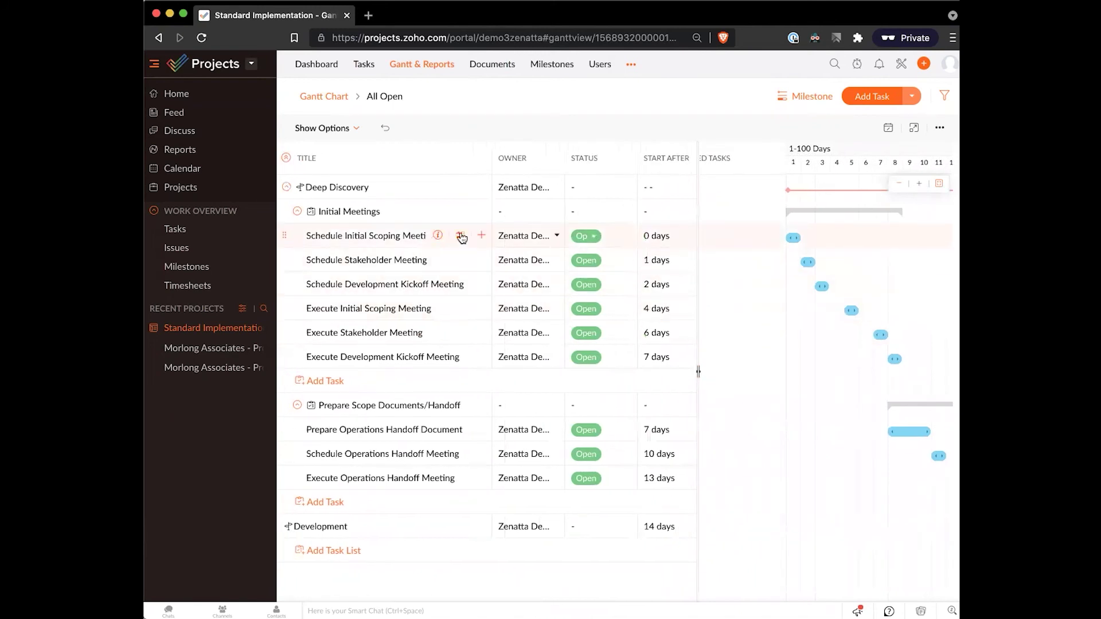
scroll(517, 237, "right", 4)
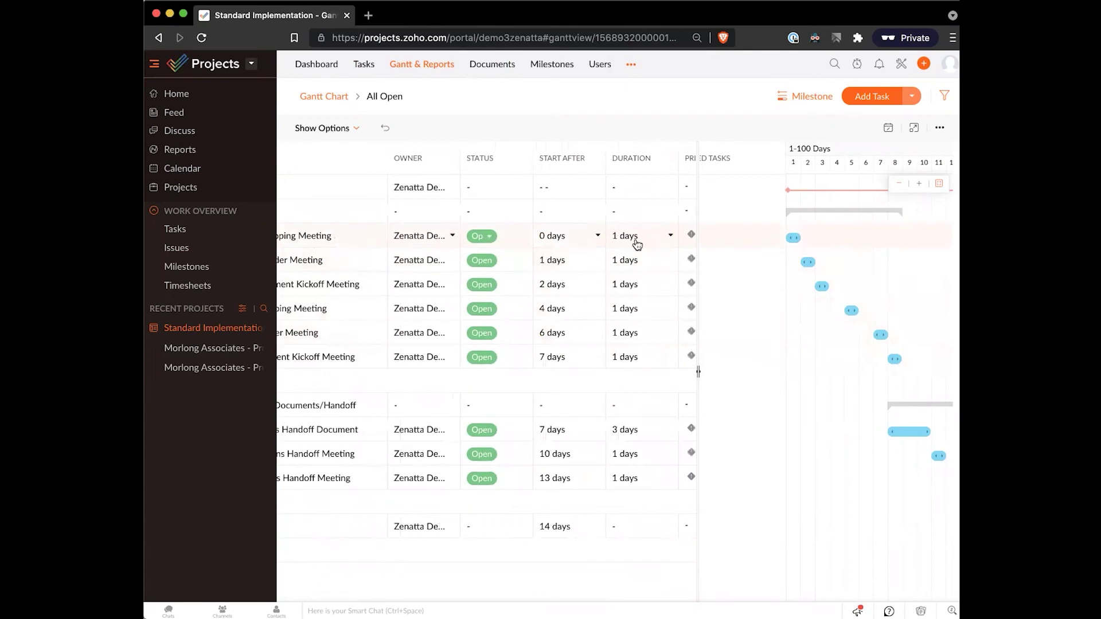
scroll(807, 227, "right", 1)
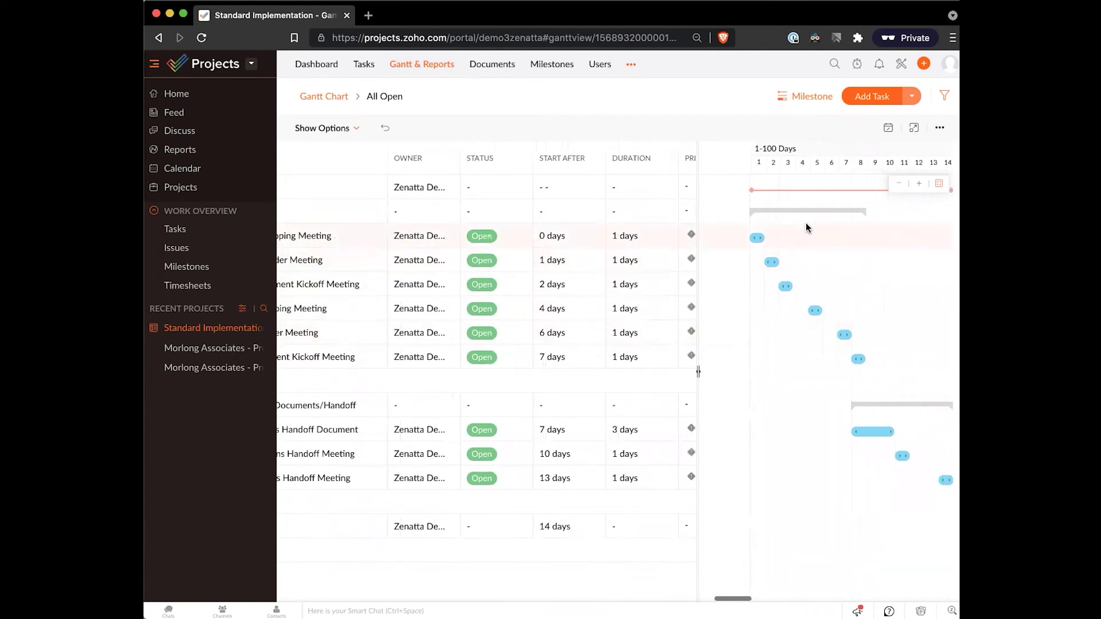
scroll(807, 227, "right", 1)
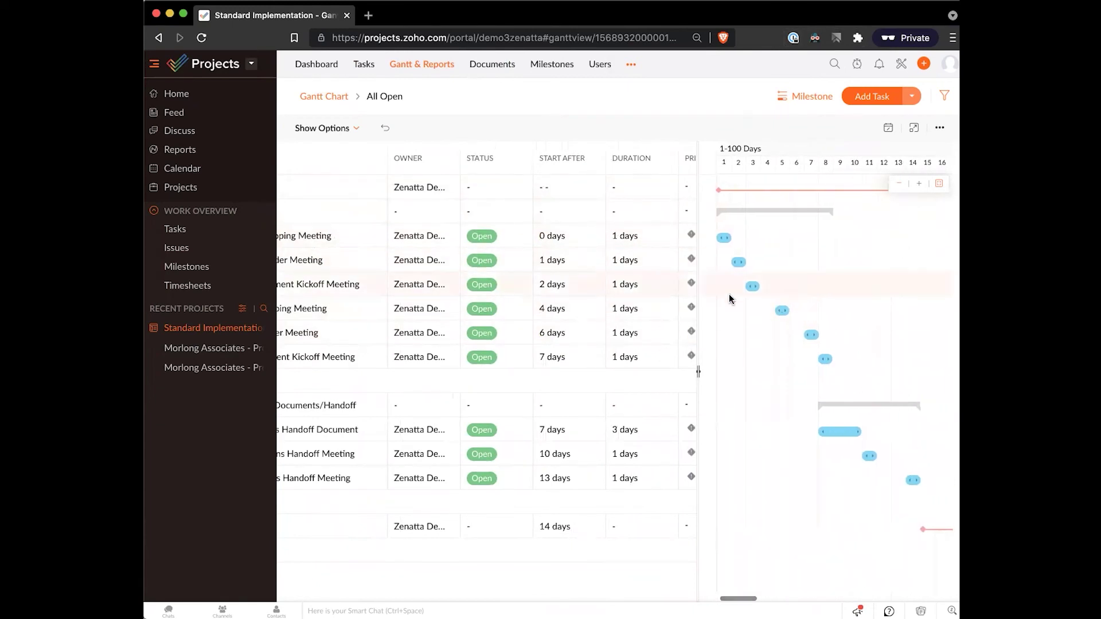
left_click_drag(698, 300, 493, 321)
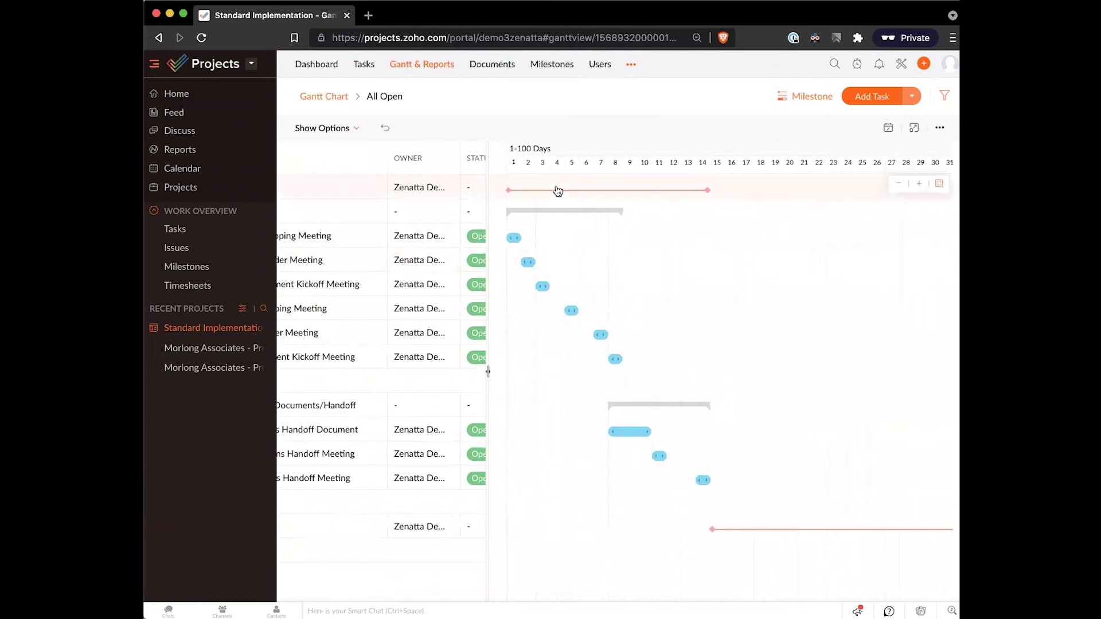
scroll(565, 191, "left", 4)
scroll(351, 236, "left", 5)
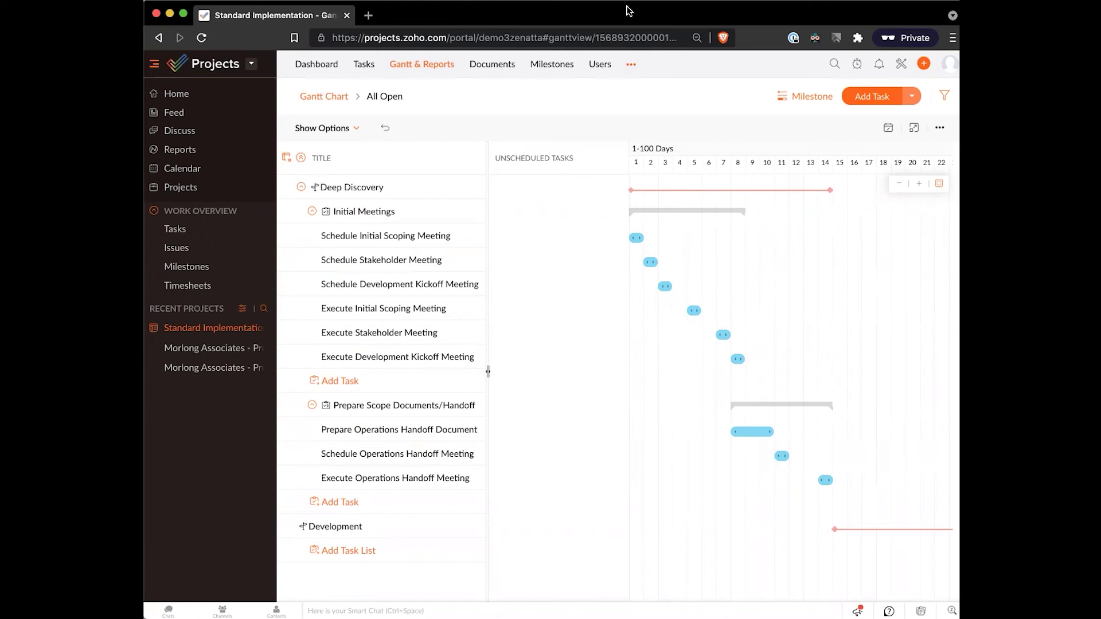
scroll(692, 333, "right", 1)
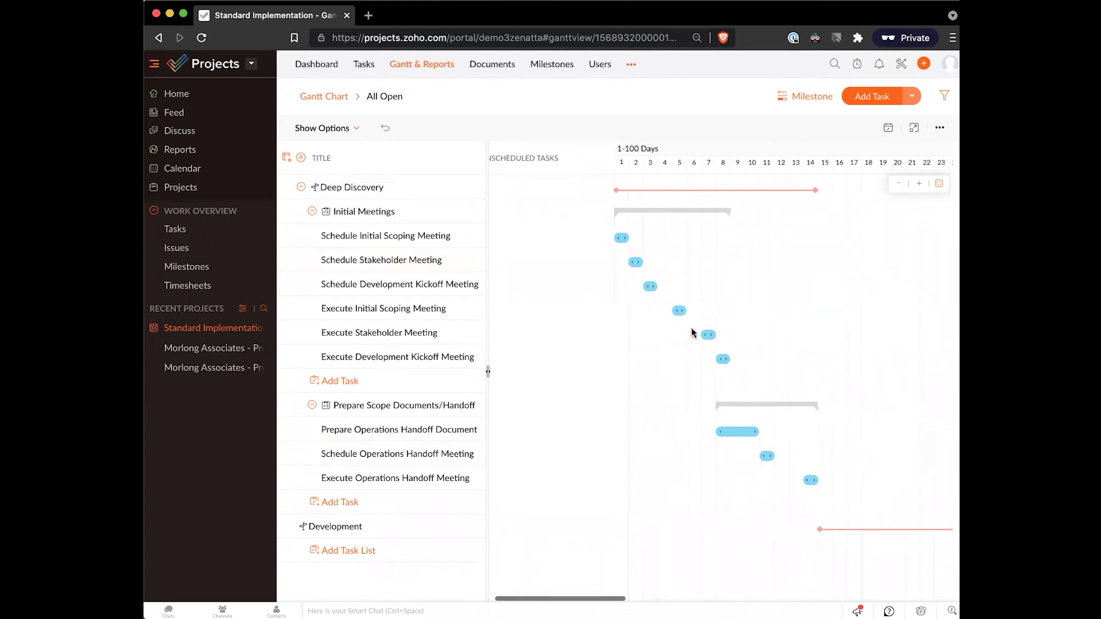
- Widen the task grid to reveal the Owner and Status columns beside titles
scroll(394, 307, "right", 1)
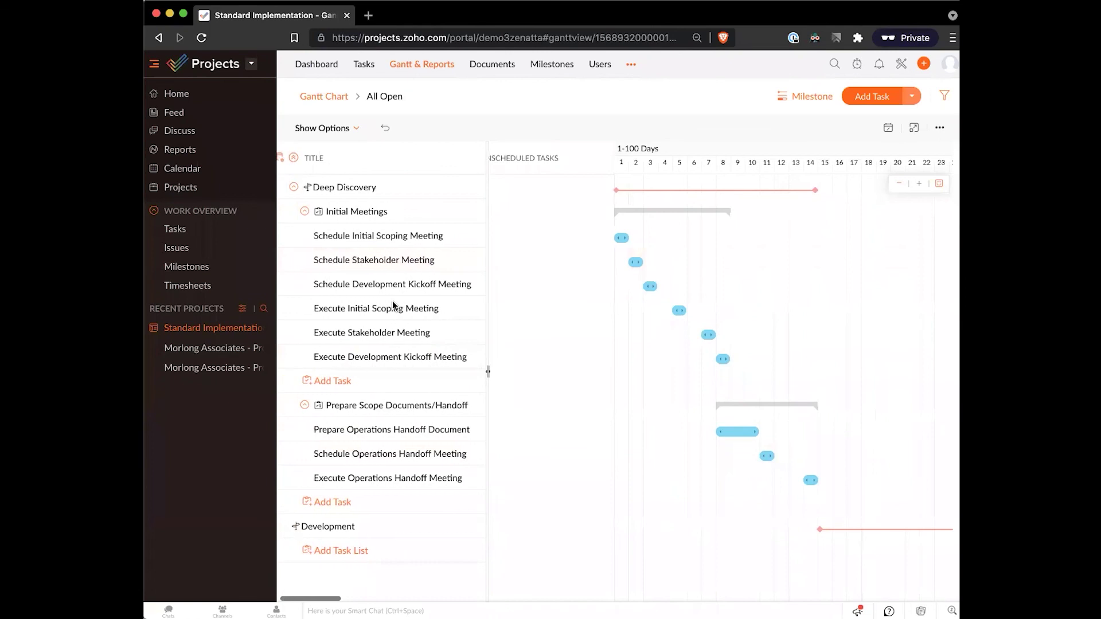
scroll(393, 307, "right", 2)
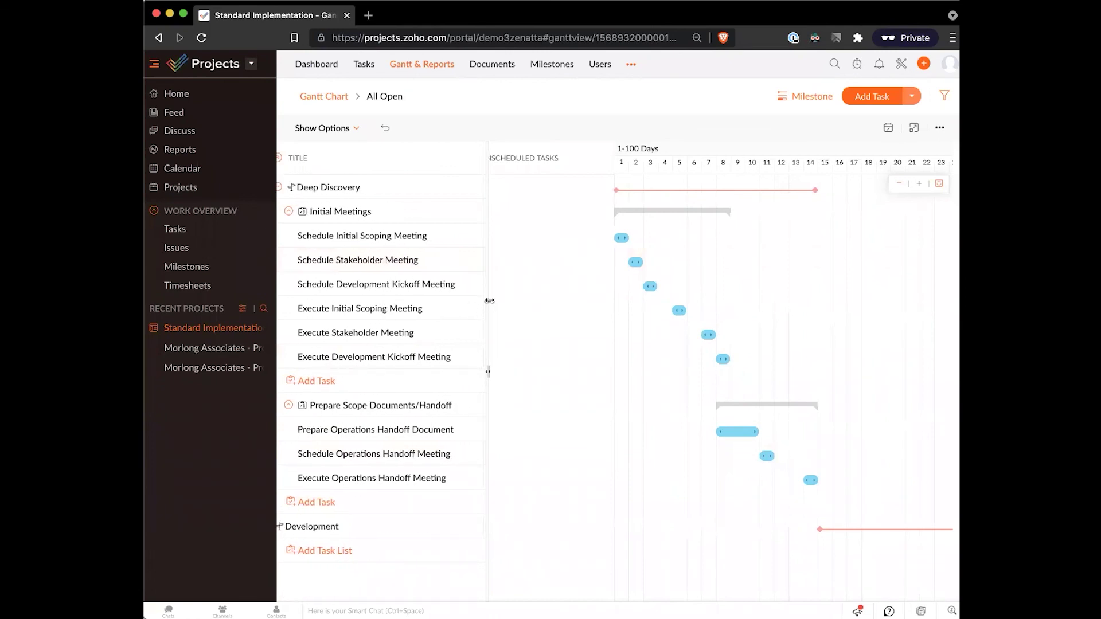
left_click_drag(489, 301, 631, 300)
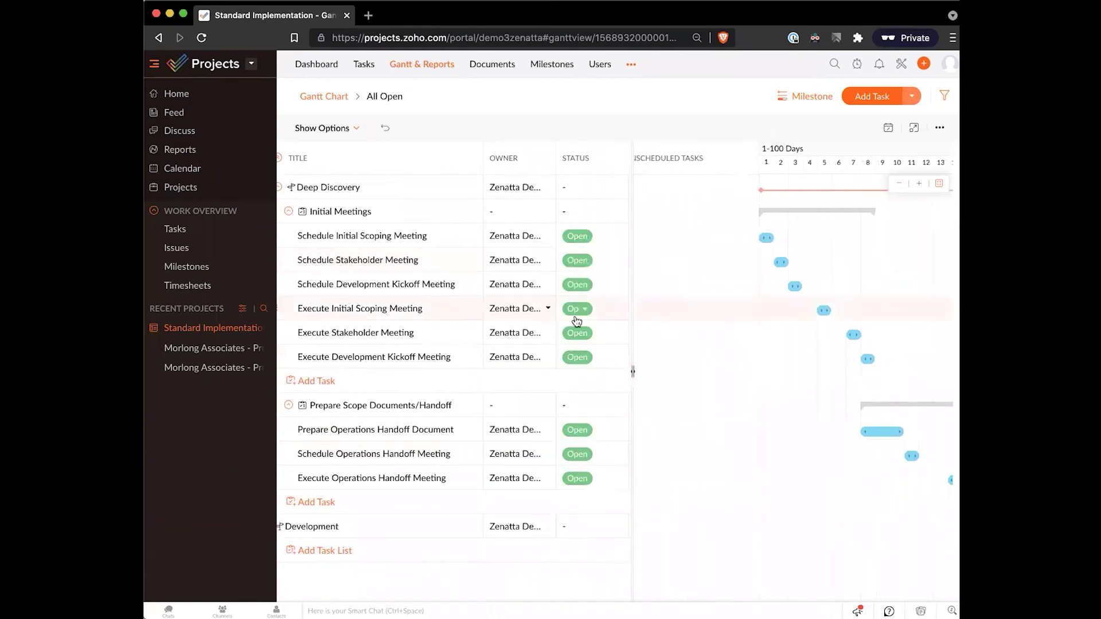
scroll(577, 321, "right", 5)
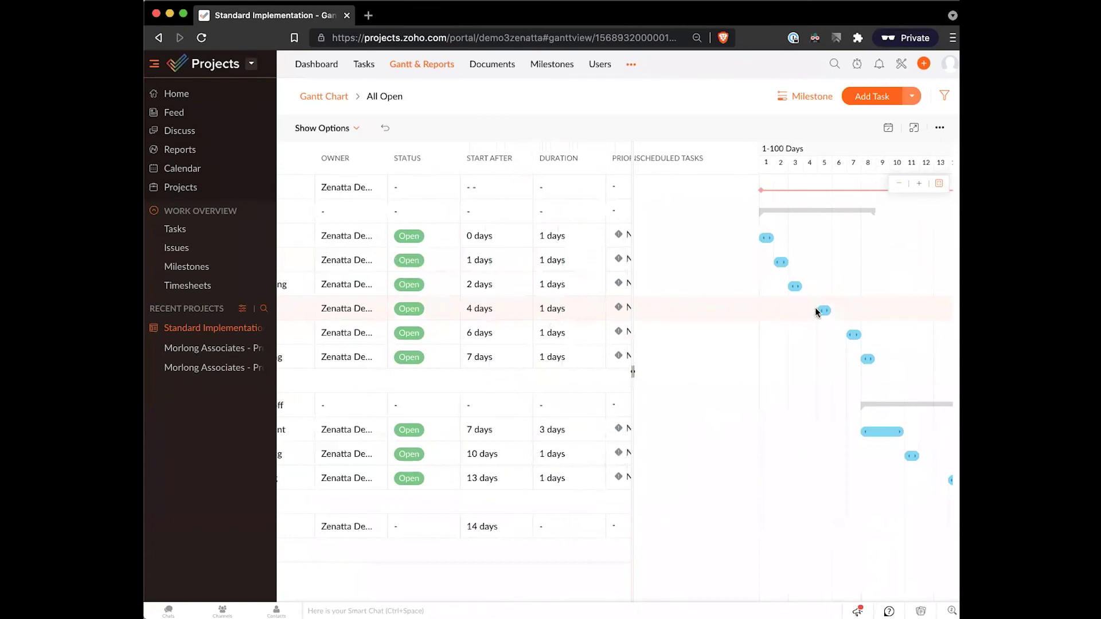
scroll(524, 320, "left", 5)
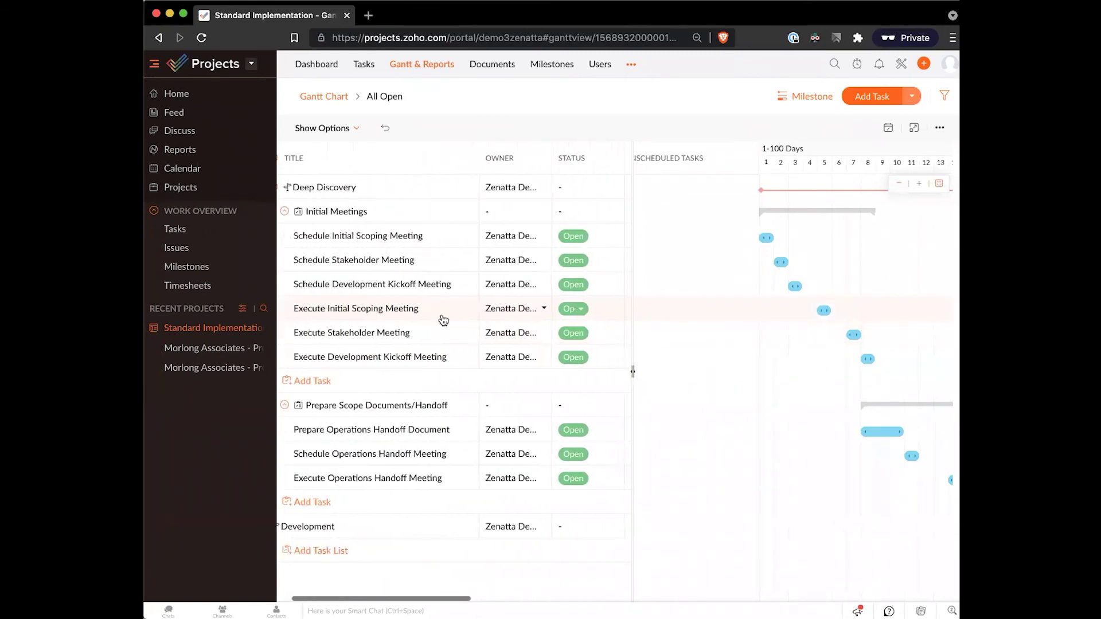
scroll(444, 320, "right", 3)
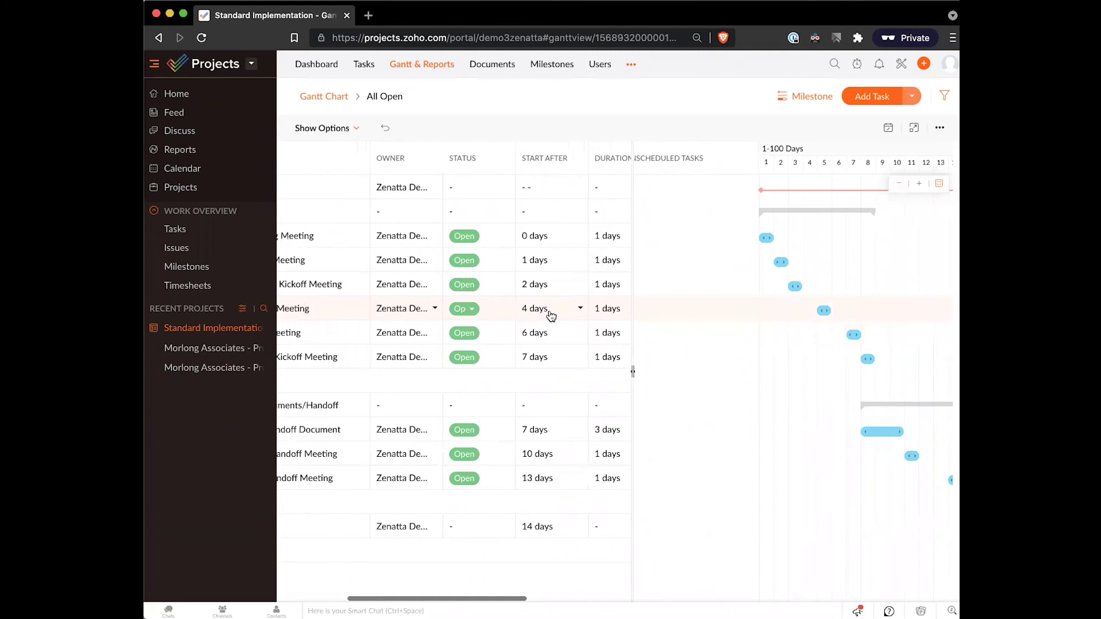
scroll(551, 315, "left", 2)
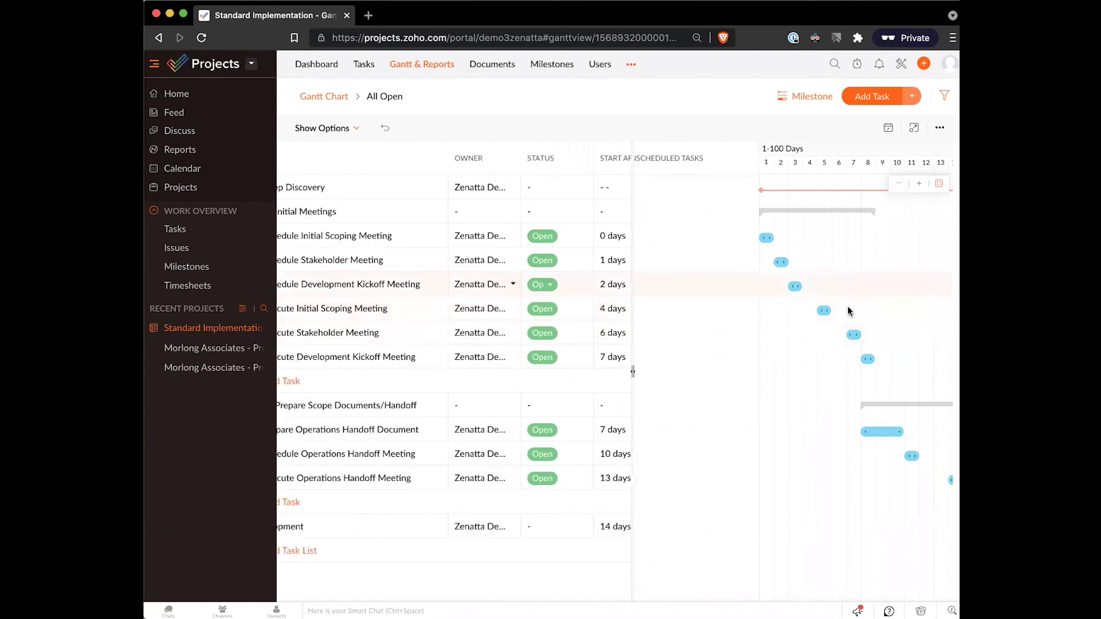
- Drag the Execute Initial Scoping and Stakeholder Meeting bars one day earlier each
left_click_drag(823, 311, 813, 309)
scroll(570, 320, "right", 3)
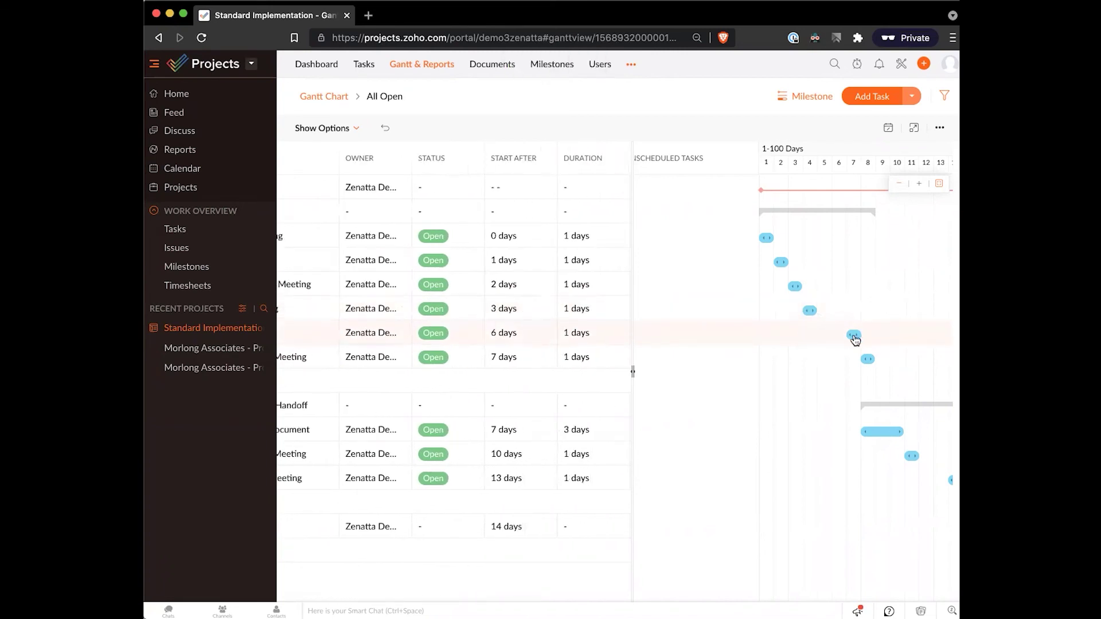
left_click_drag(856, 340, 834, 360)
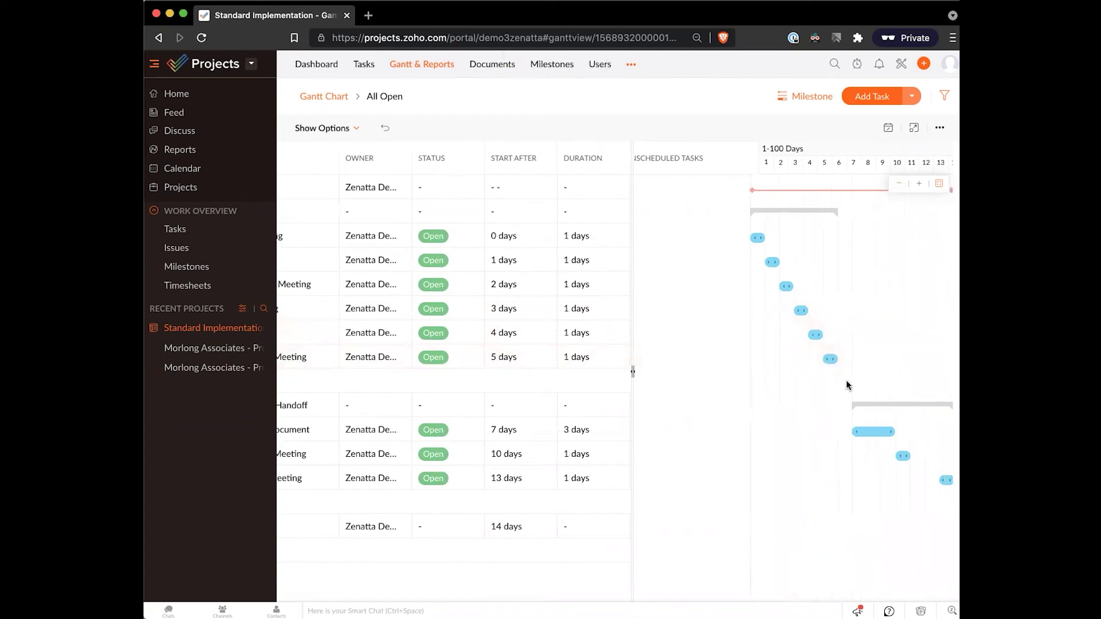
scroll(848, 385, "right", 3)
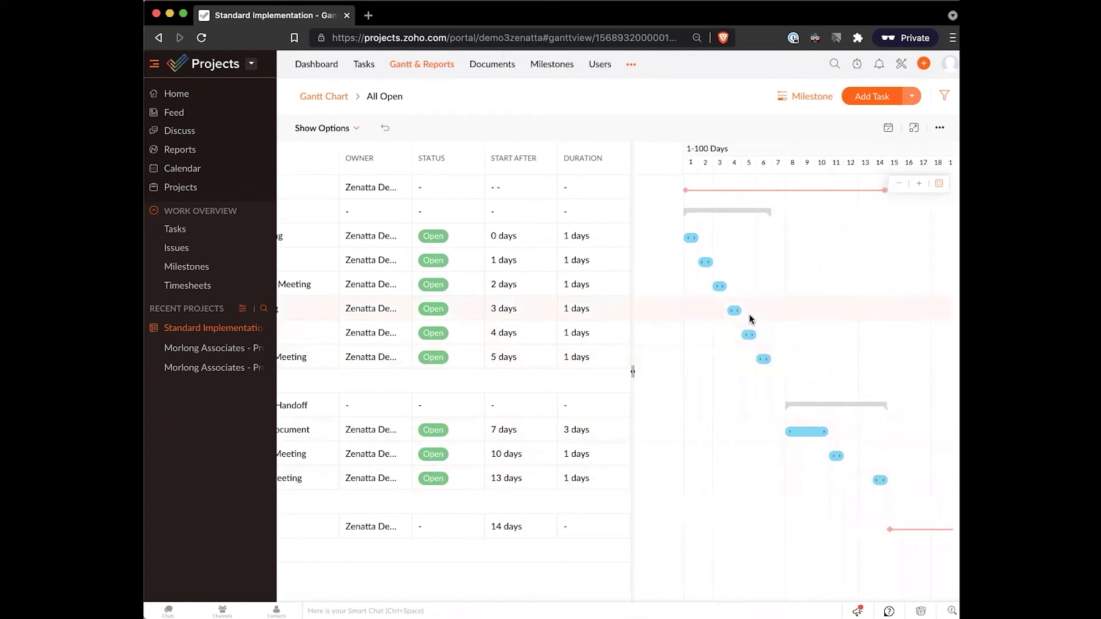
scroll(625, 313, "right", 2)
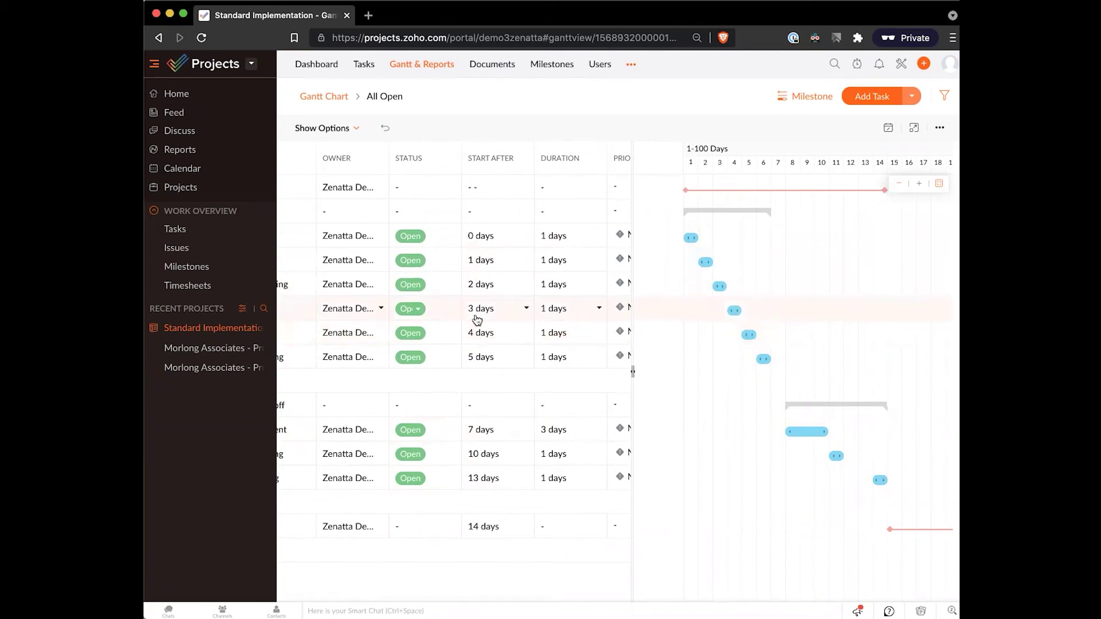
scroll(476, 320, "right", 4)
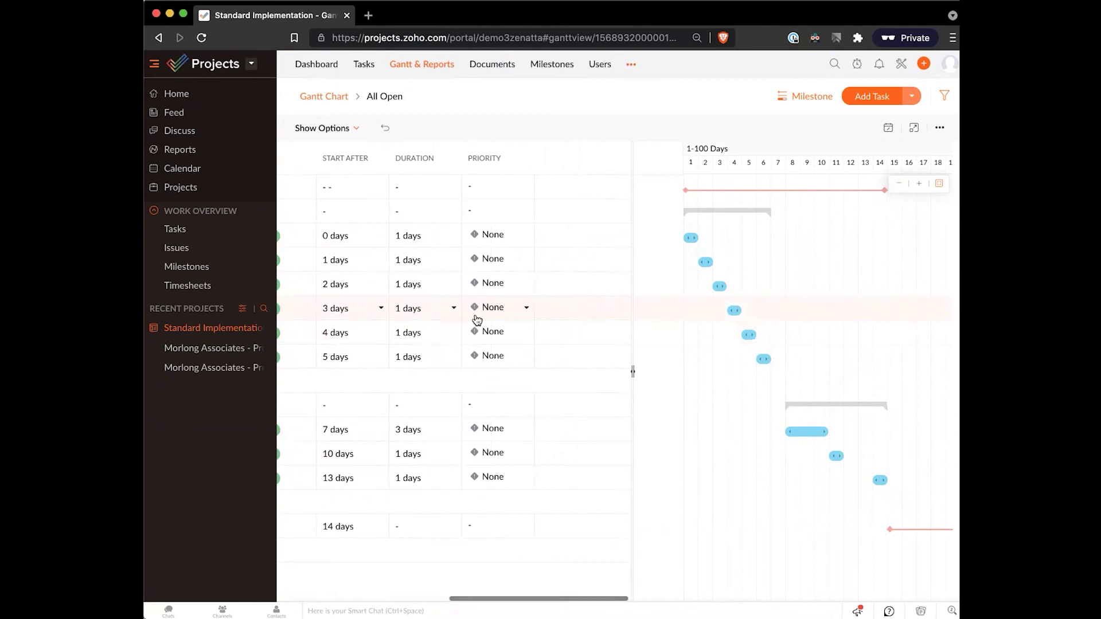
scroll(479, 319, "left", 10)
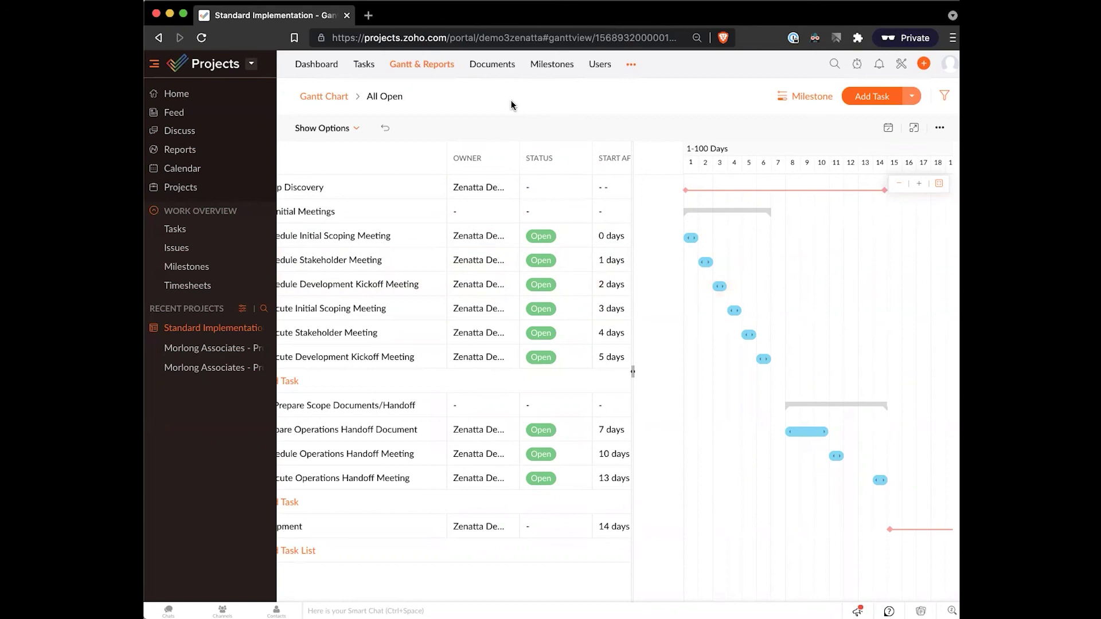
- In the project's Documents, create a folder named Scoping Document
left_click(495, 68)
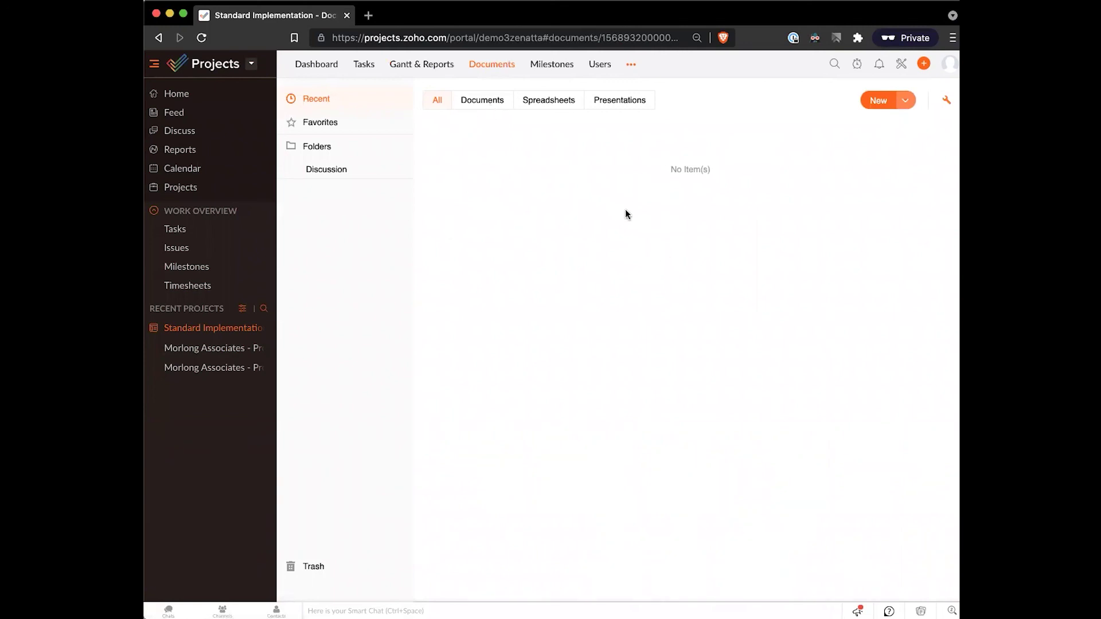
left_click(906, 99)
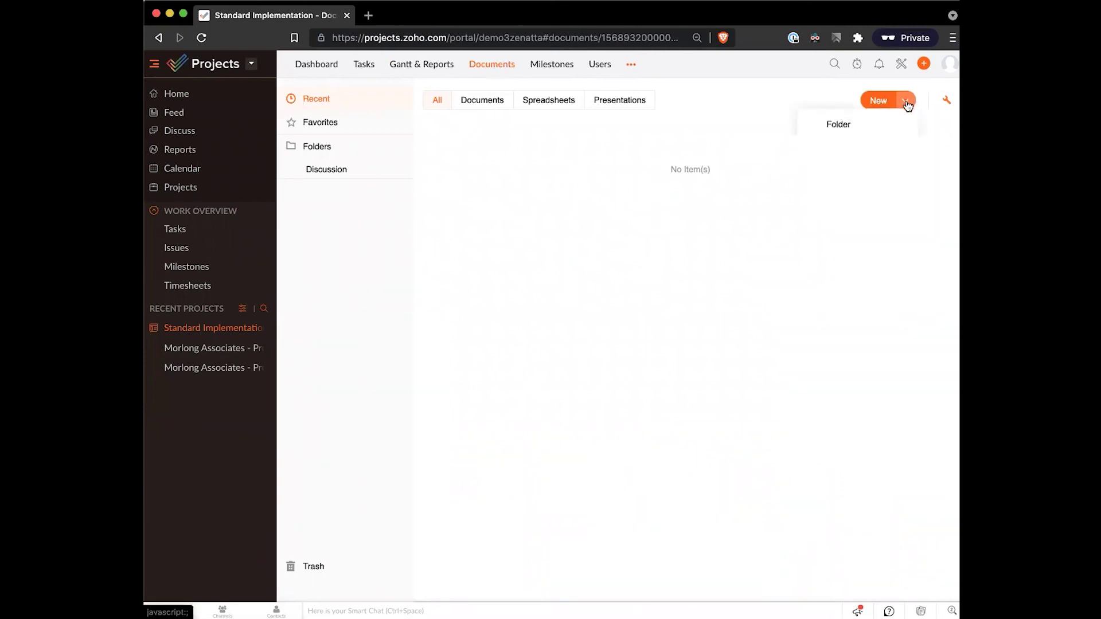
left_click(881, 125)
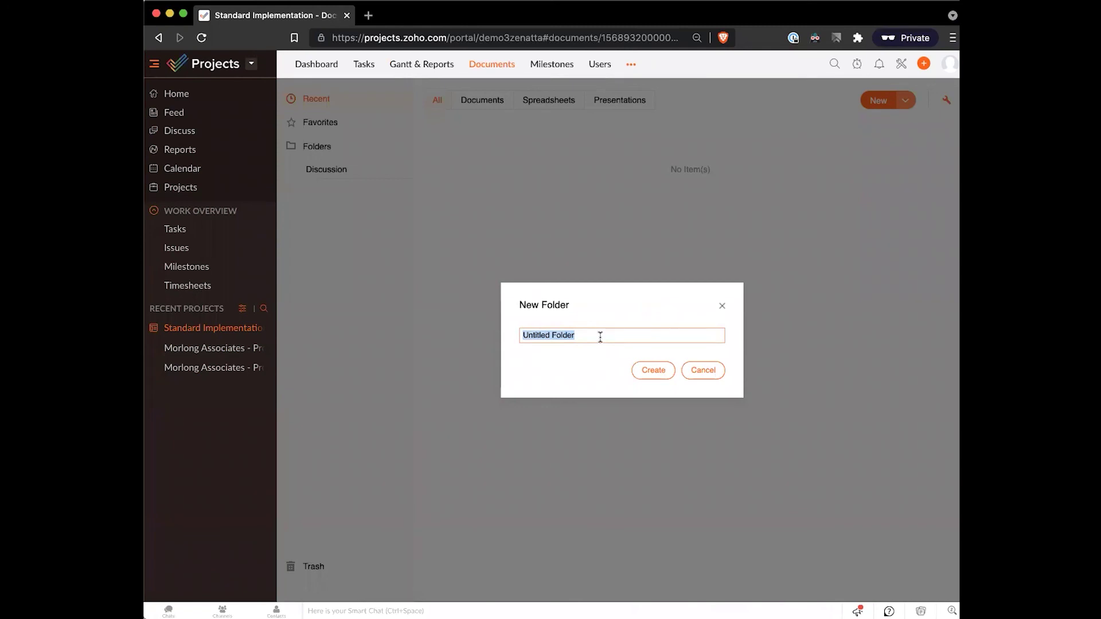
type("Scoping Document")
left_click(664, 370)
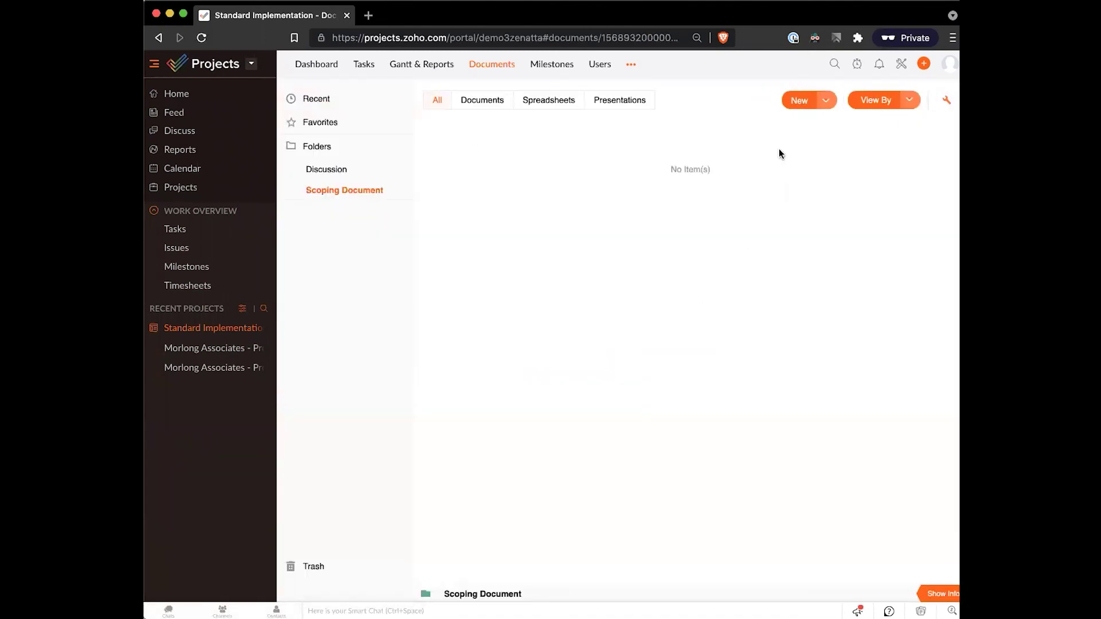
- Create a Blueprints folder, then open Scoping Document to view its contents
left_click(826, 101)
left_click(811, 135)
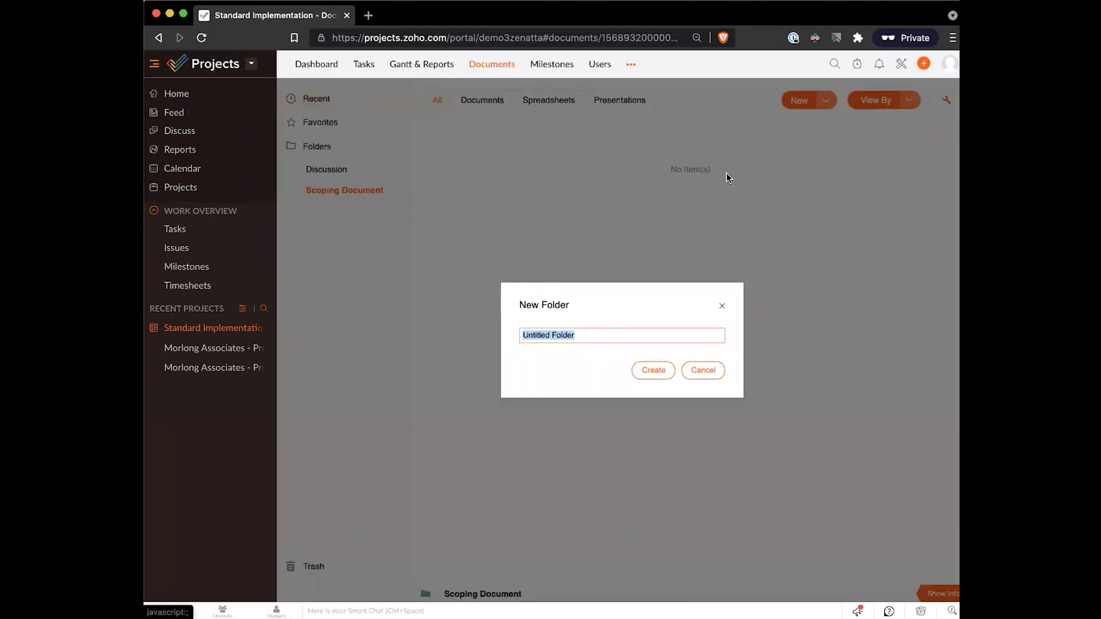
double_click(610, 336)
left_click(610, 336)
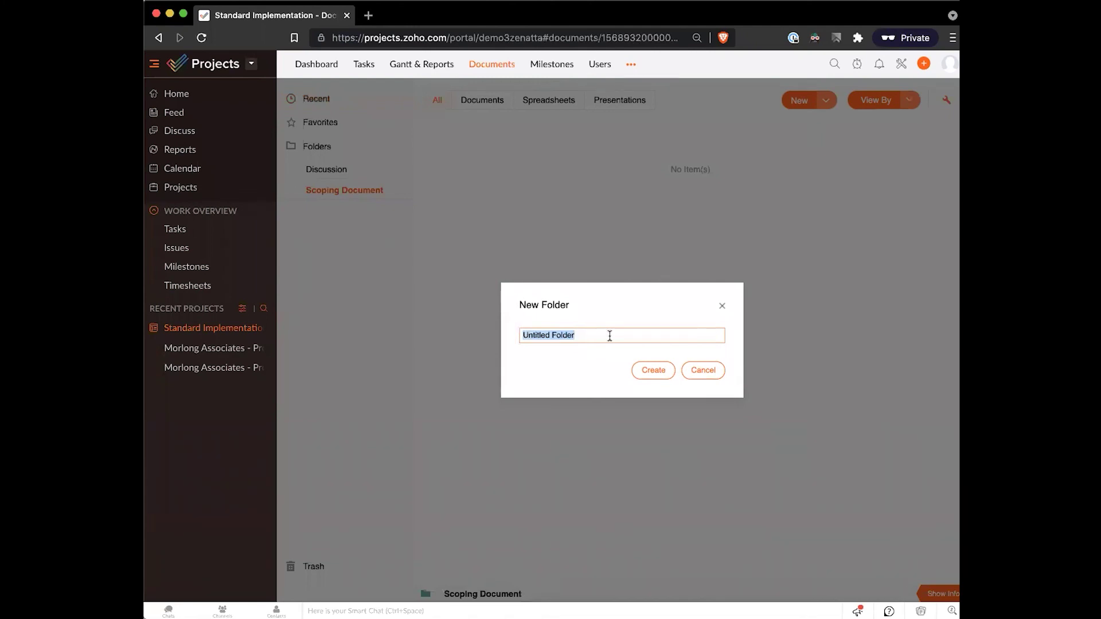
type("Blueprints")
left_click(649, 371)
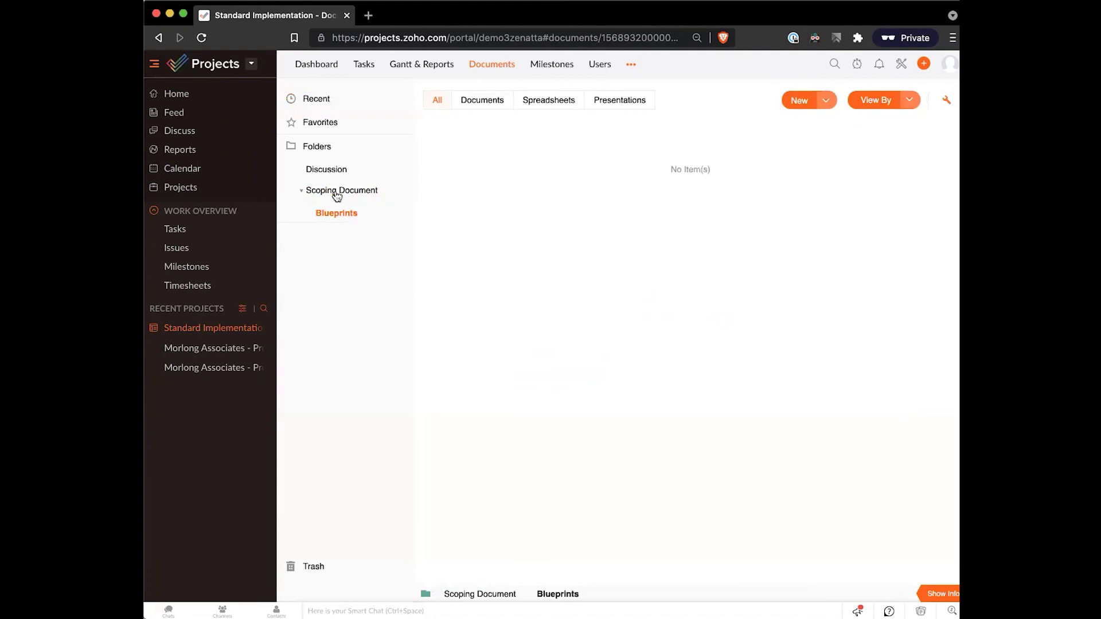
left_click(311, 196)
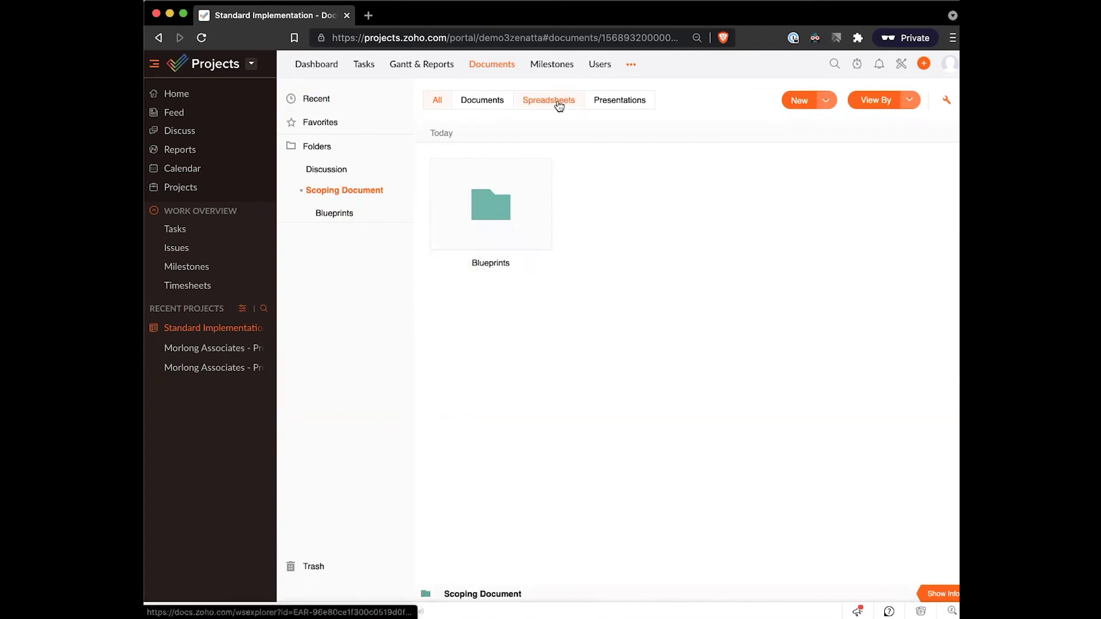
left_click(826, 100)
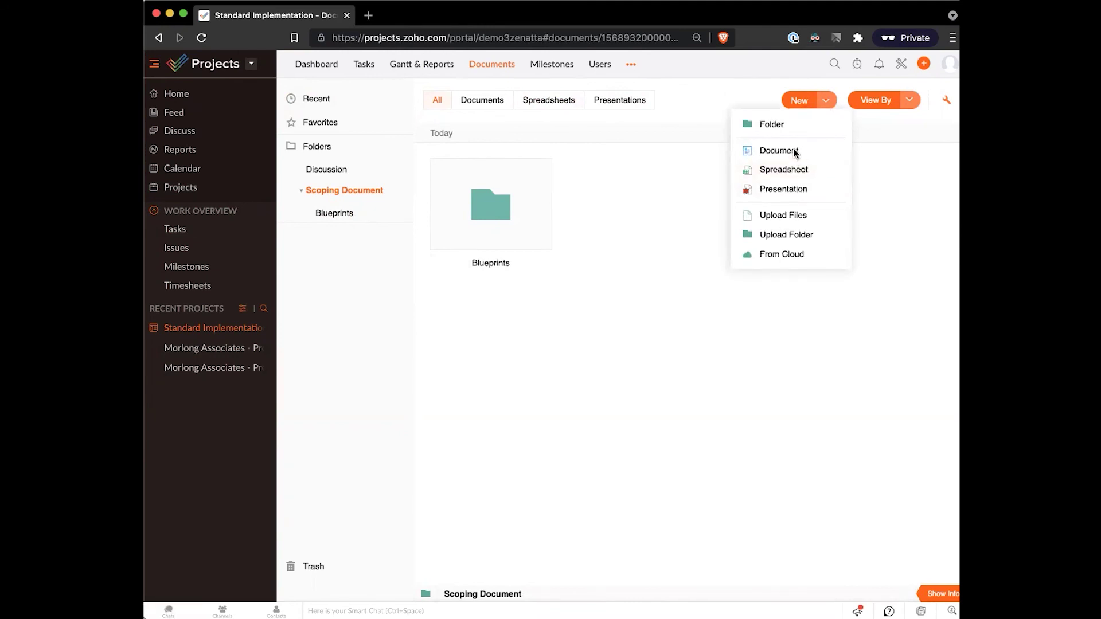
left_click(656, 243)
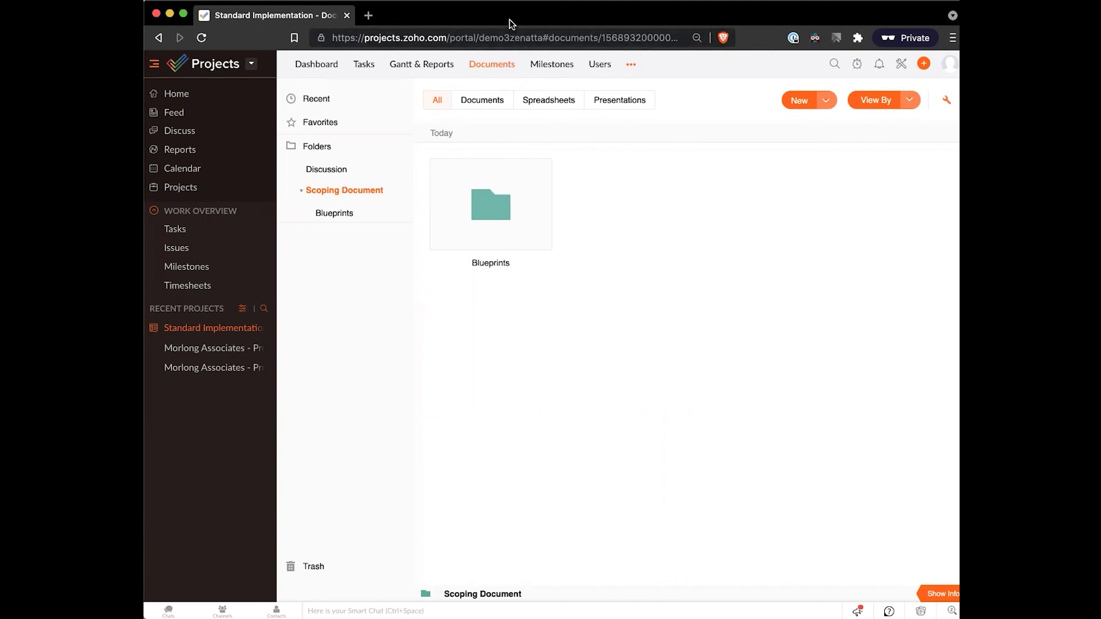
- Open the project Dashboard, showing 9 open tasks and no overdue items
left_click(330, 64)
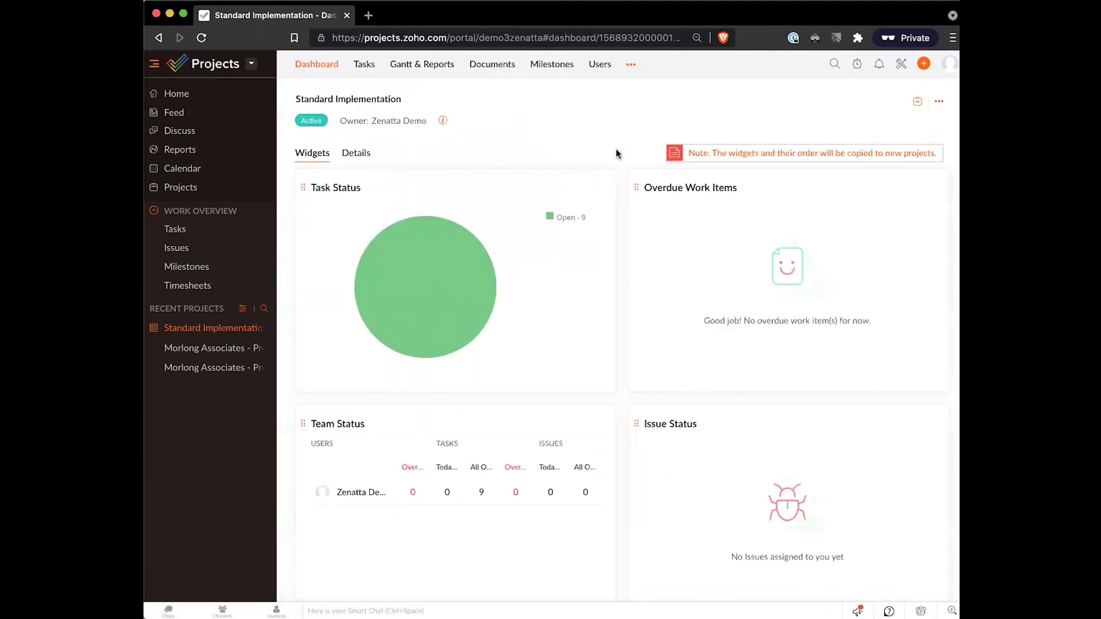